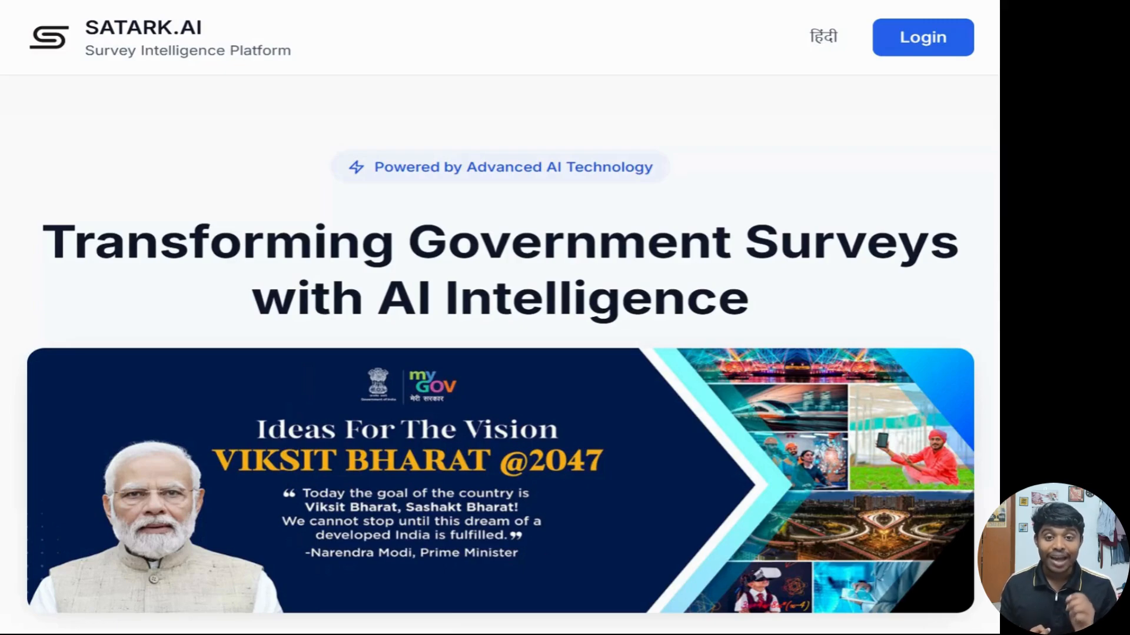
# Step: Scroll through the SATARK.AI landing page to review its content
pyautogui.scroll(-7, 500, 353)
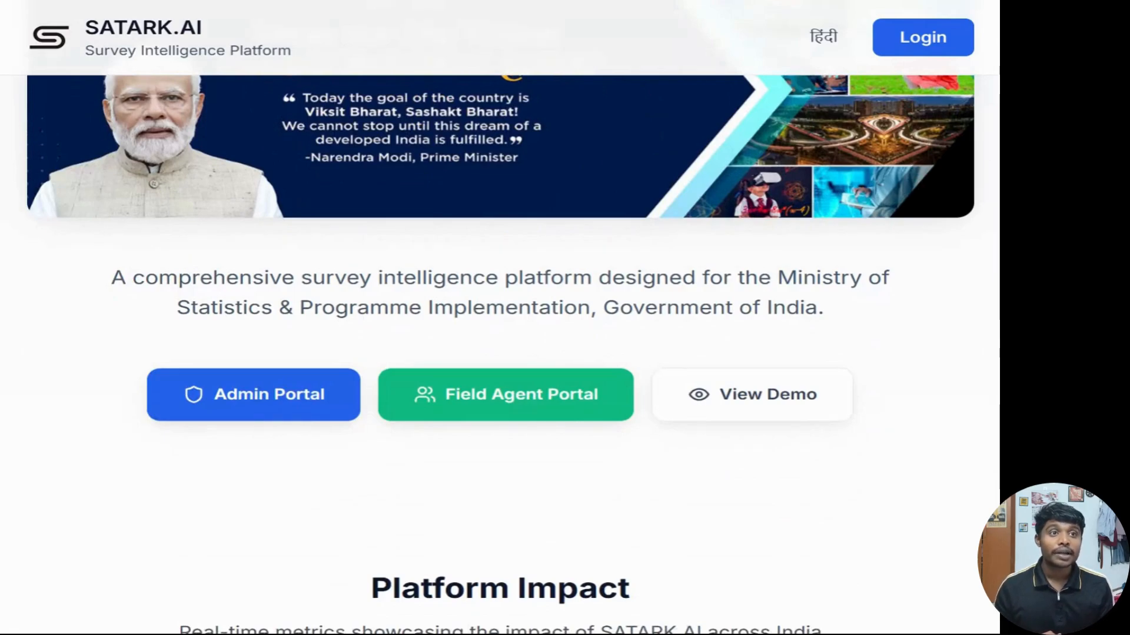
pyautogui.scroll(-1, 500, 353)
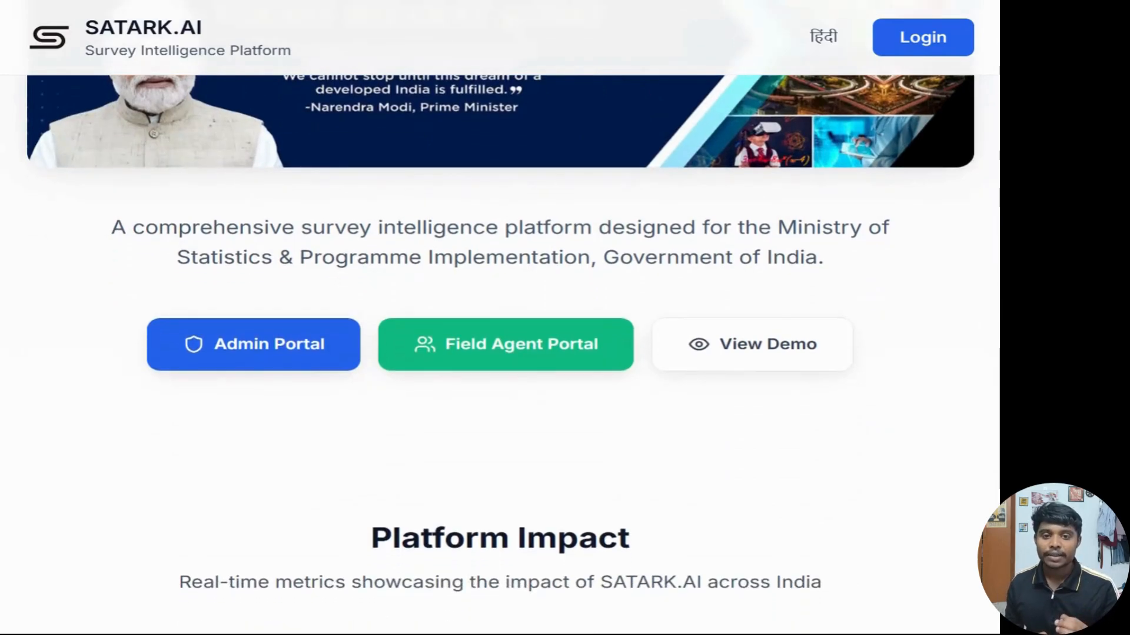
pyautogui.scroll(-2, 500, 353)
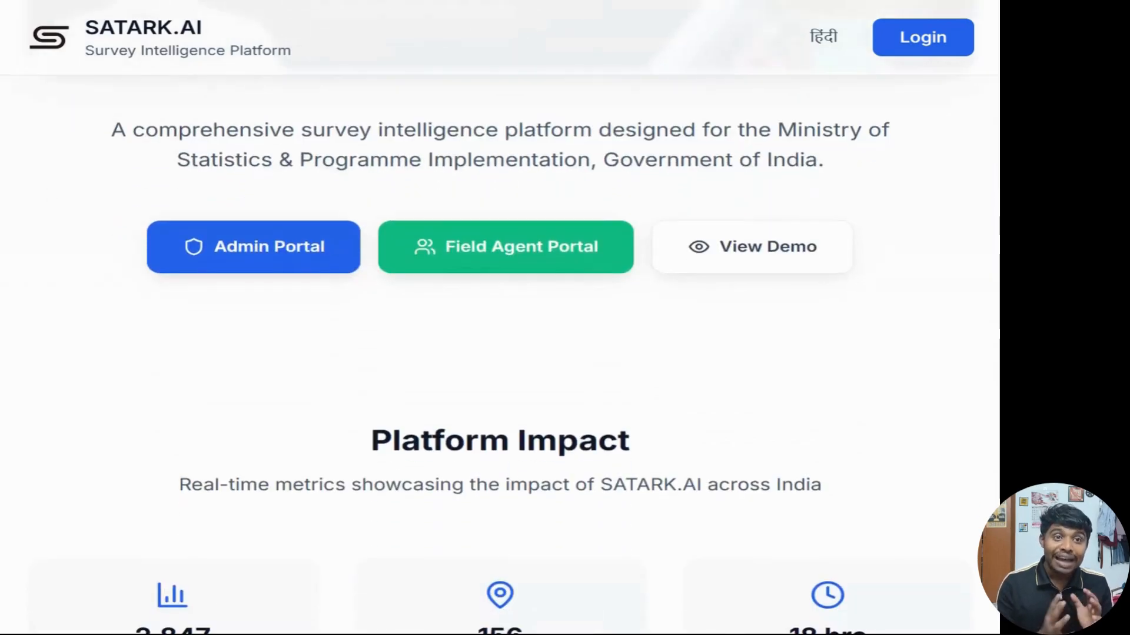
pyautogui.scroll(-20, 500, 353)
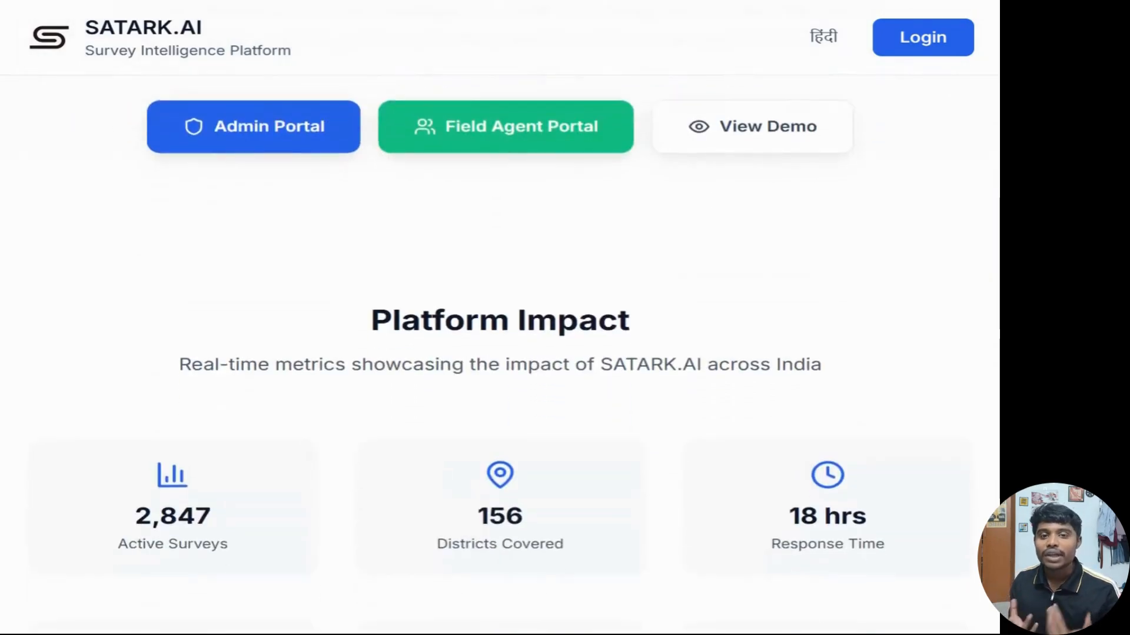
pyautogui.scroll(-15, 500, 353)
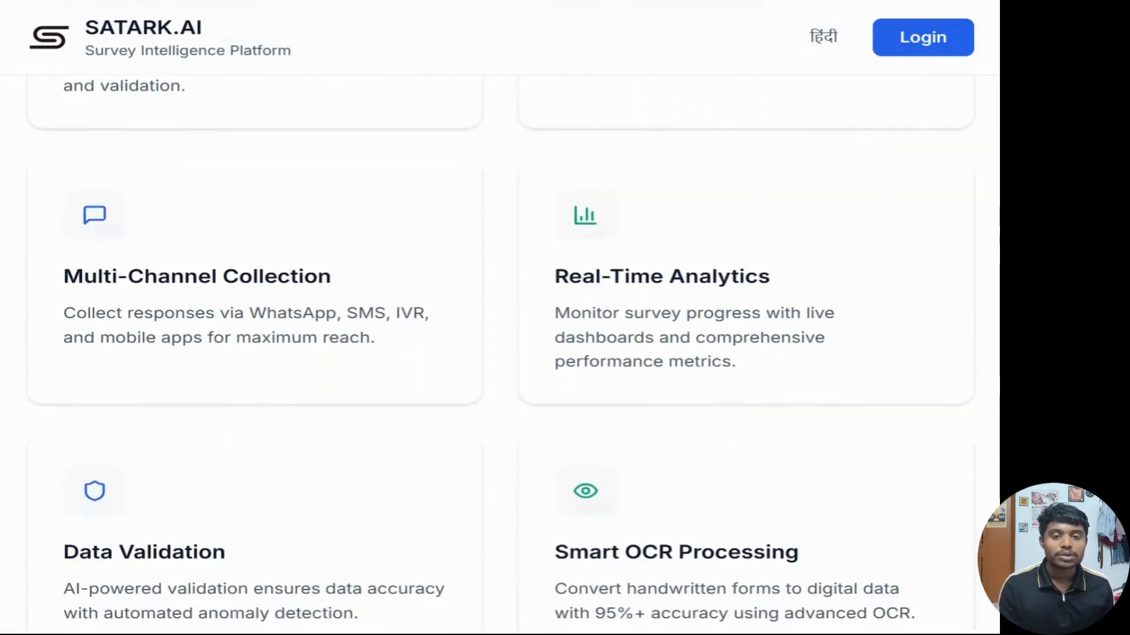
pyautogui.scroll(-4, 500, 353)
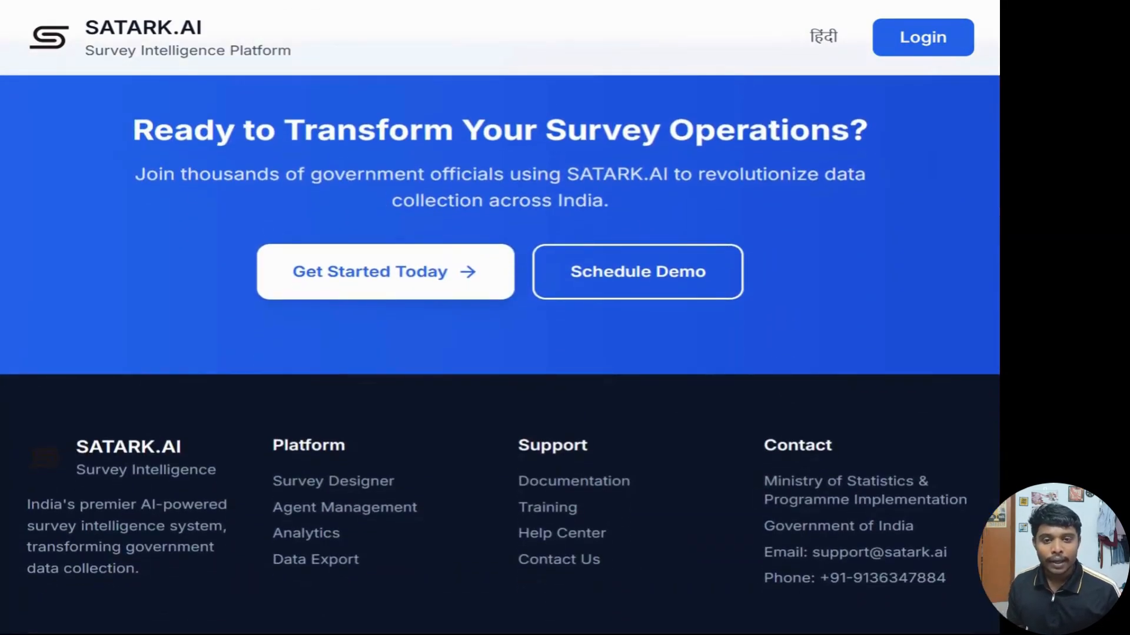
pyautogui.scroll(10, 500, 353)
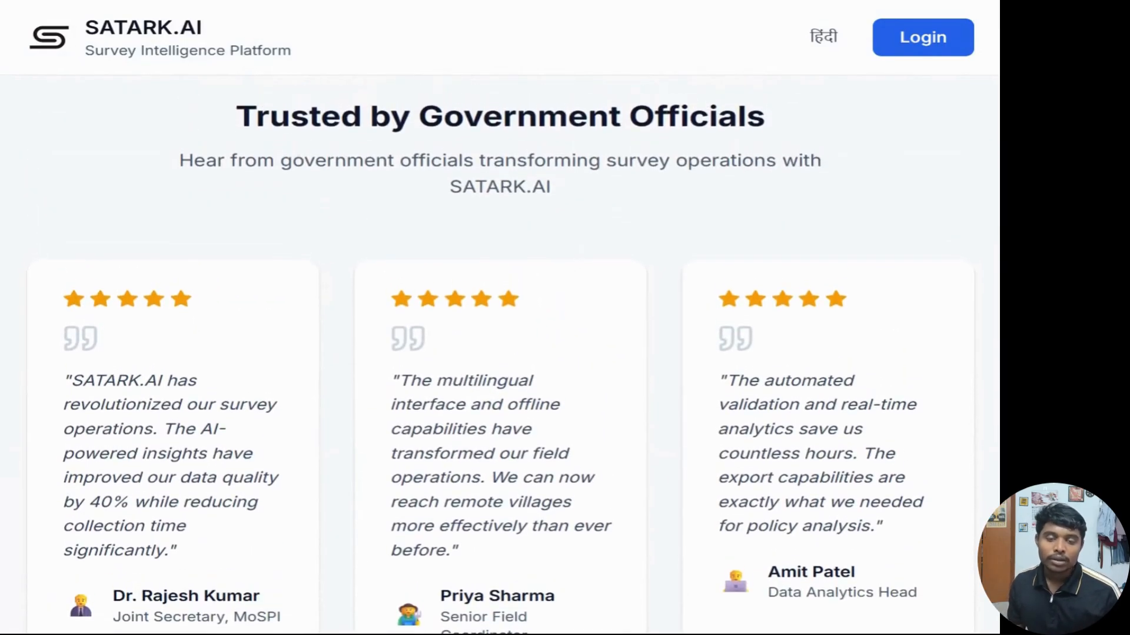
pyautogui.scroll(8, 500, 353)
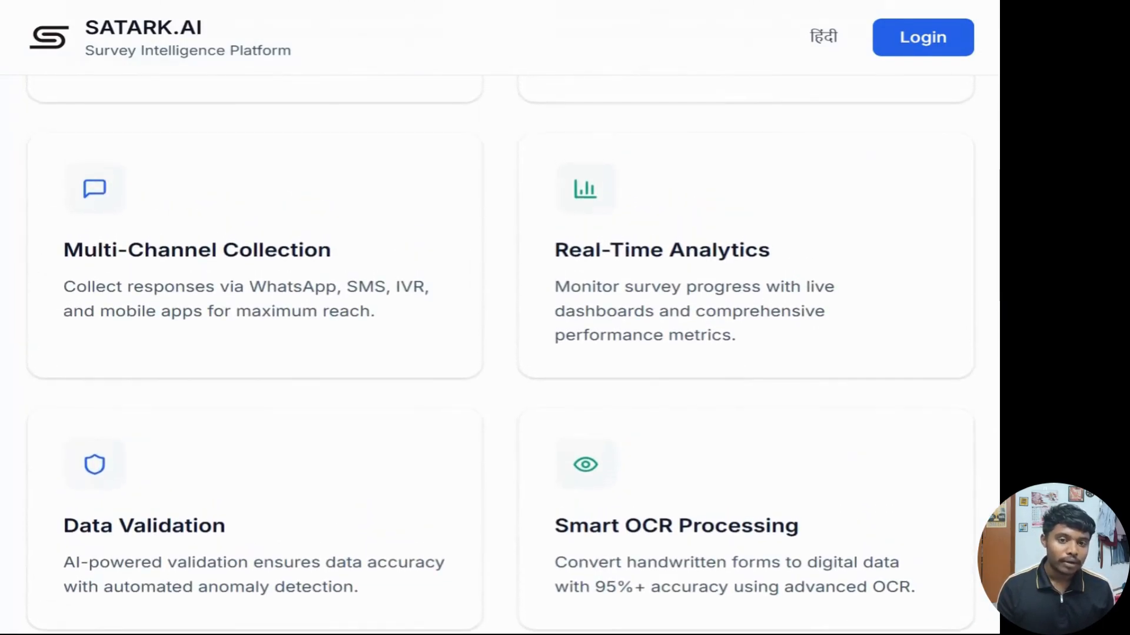
pyautogui.scroll(10, 501, 354)
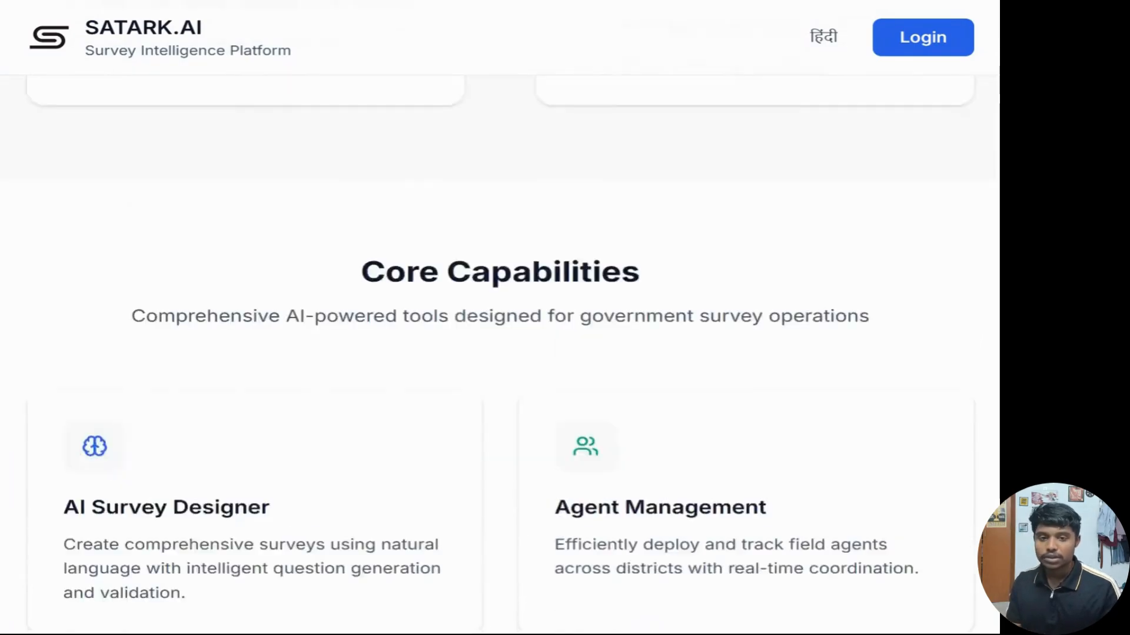
pyautogui.scroll(-10, 500, 353)
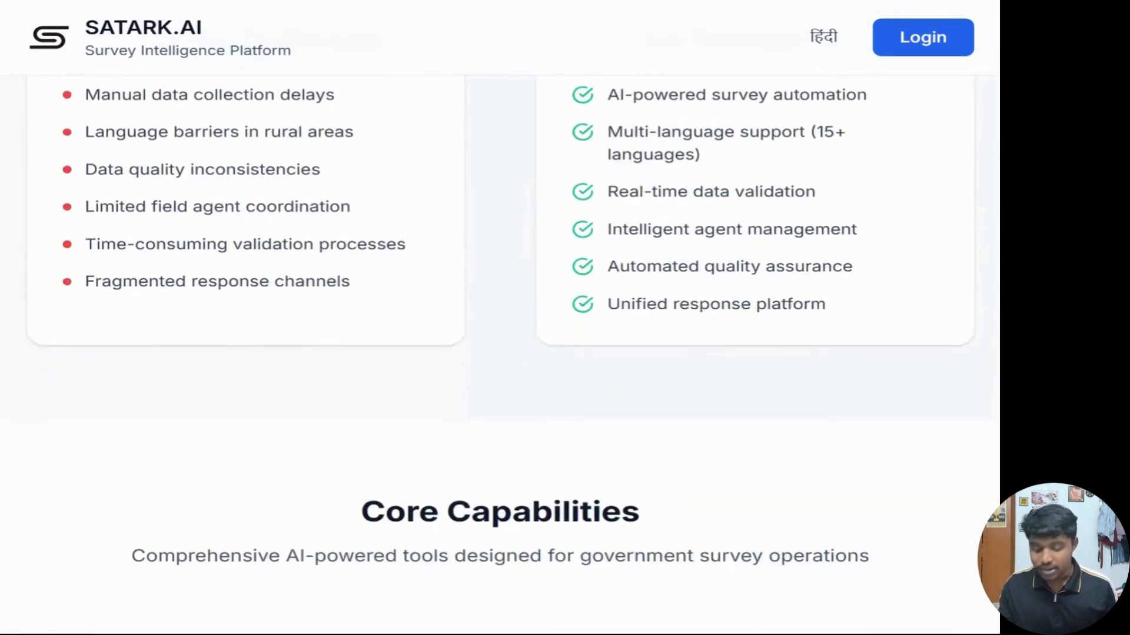
pyautogui.scroll(3, 500, 353)
pyautogui.scroll(-10, 500, 353)
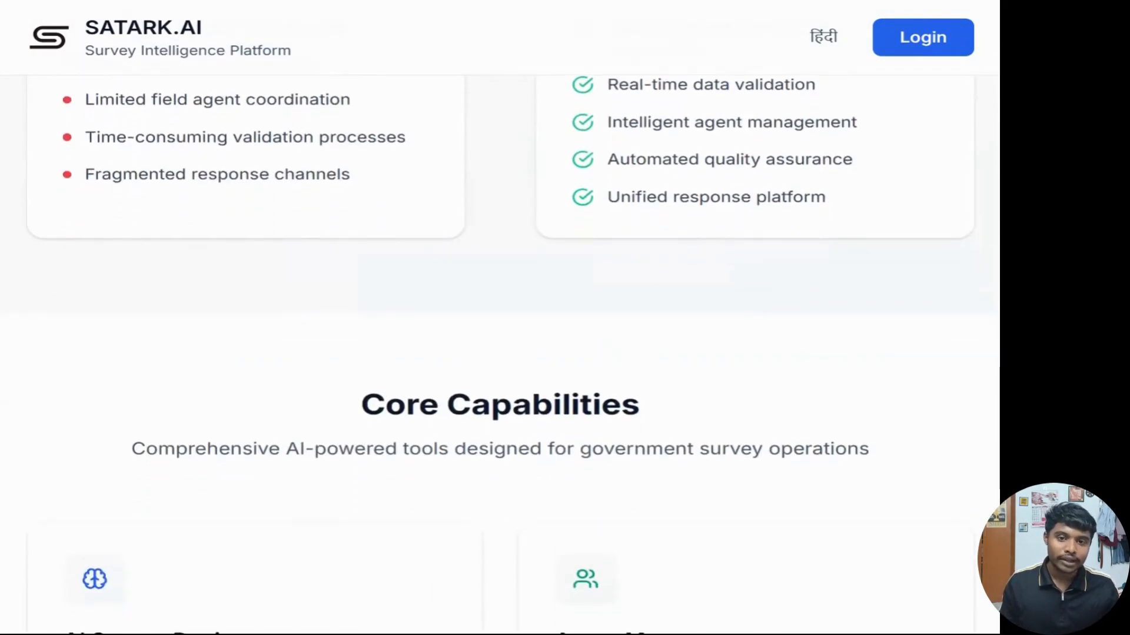
pyautogui.scroll(2, 500, 353)
pyautogui.scroll(2, 649, 398)
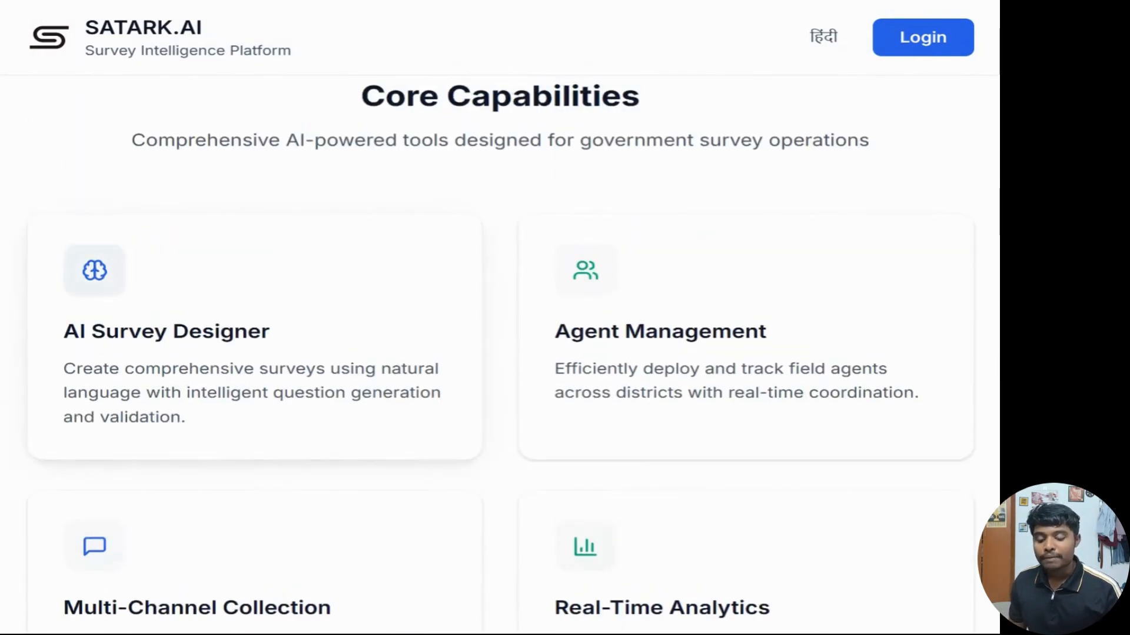
pyautogui.scroll(10, 649, 398)
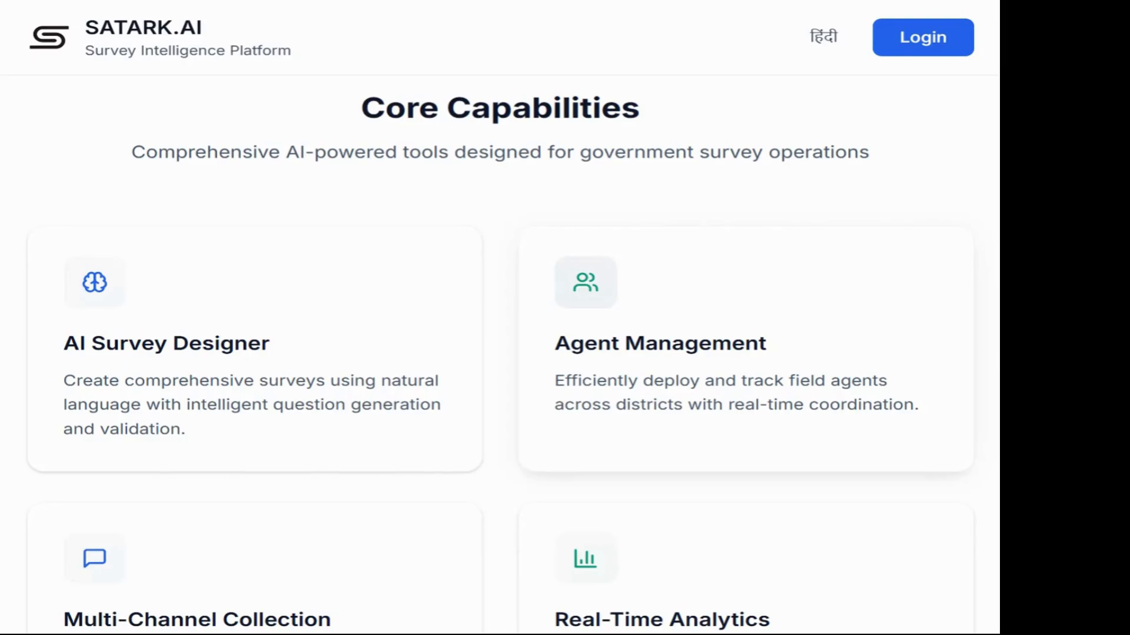
pyautogui.scroll(-2, 499, 353)
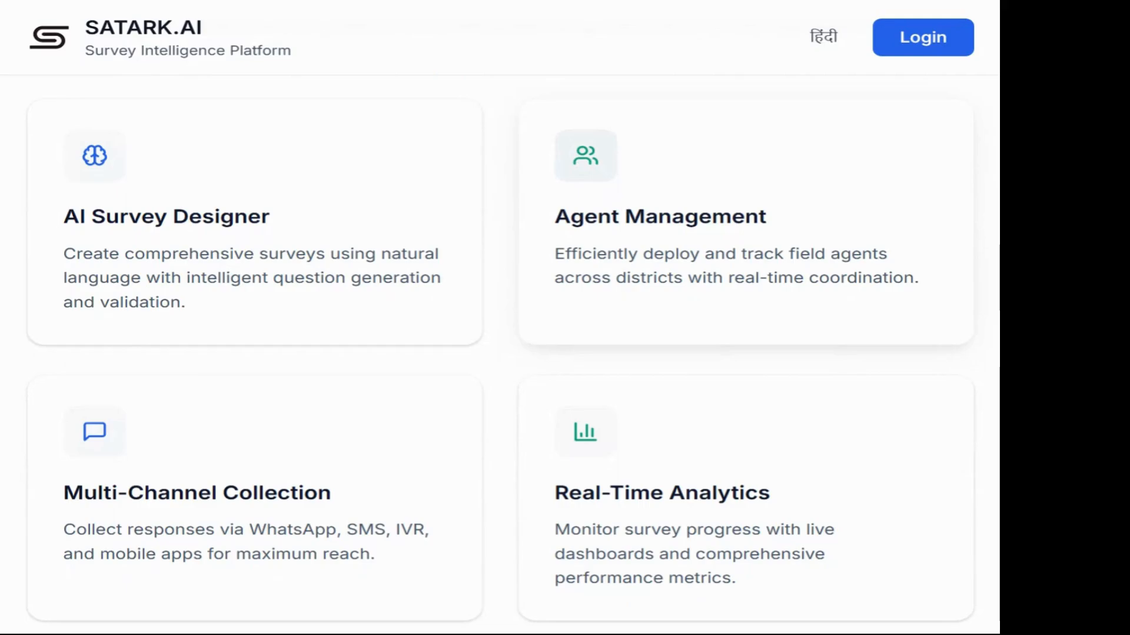
pyautogui.scroll(-3, 500, 353)
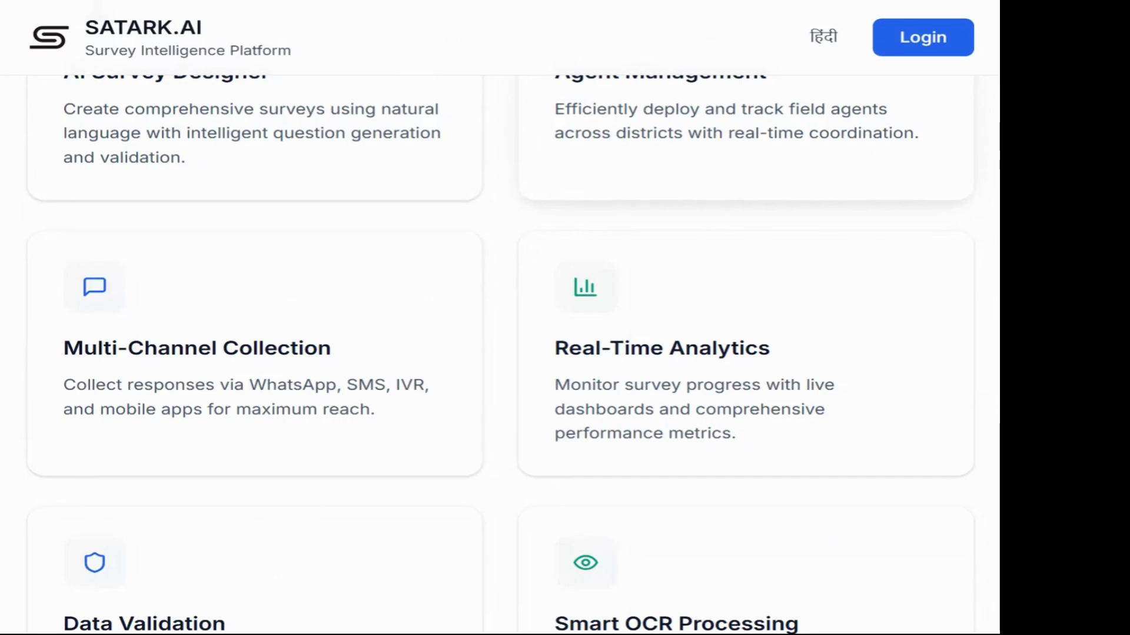
pyautogui.scroll(-1, 500, 353)
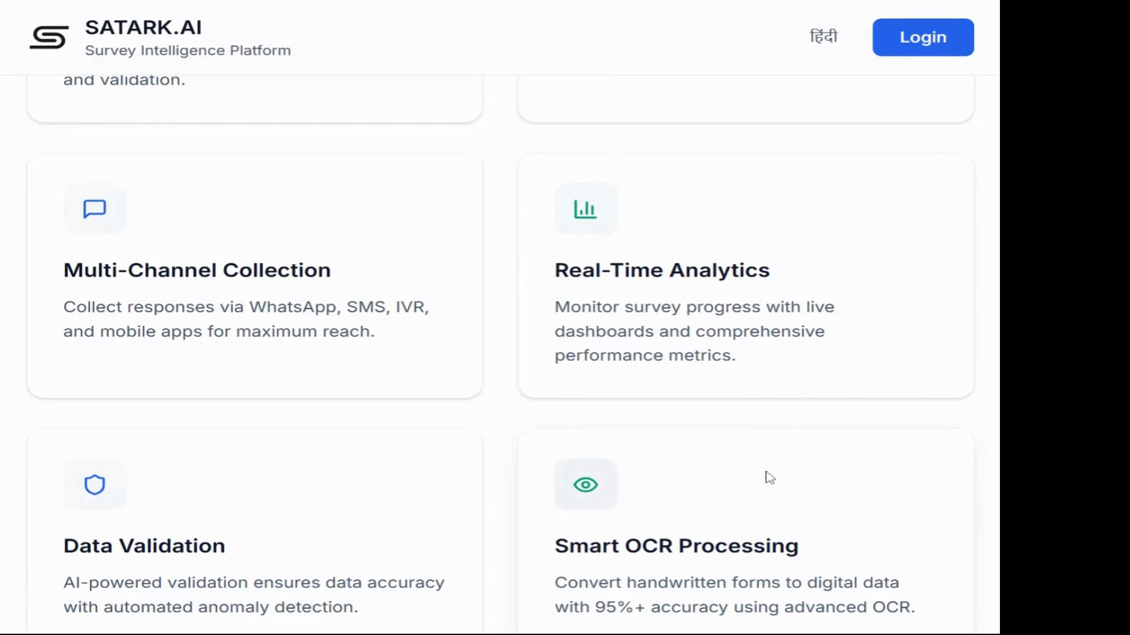
pyautogui.scroll(-3, 768, 476)
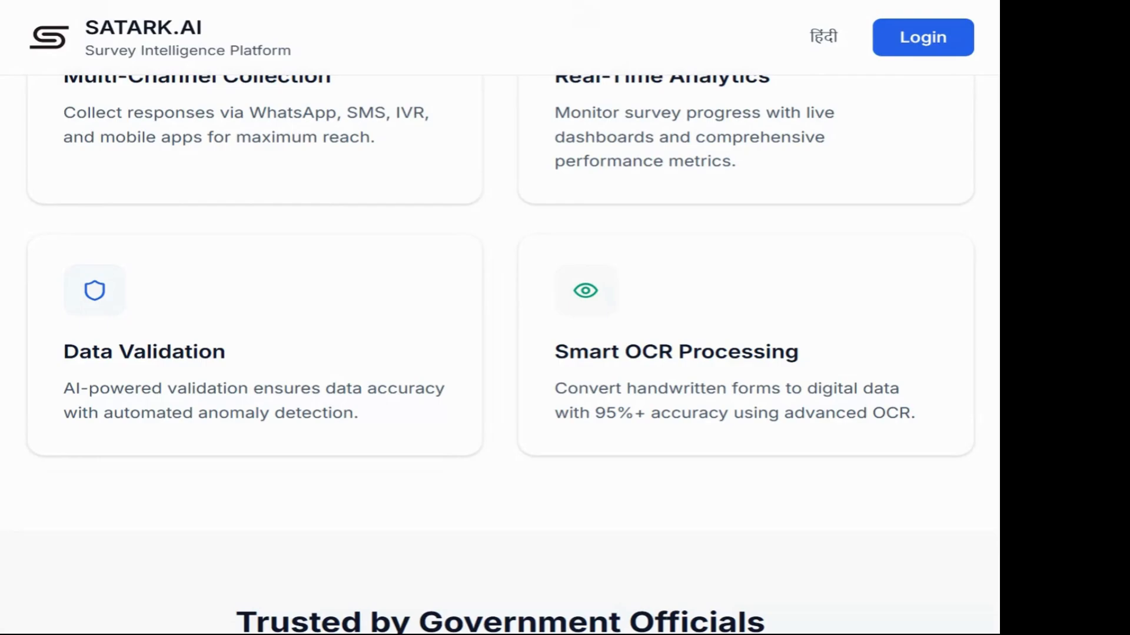
pyautogui.scroll(-2, 709, 406)
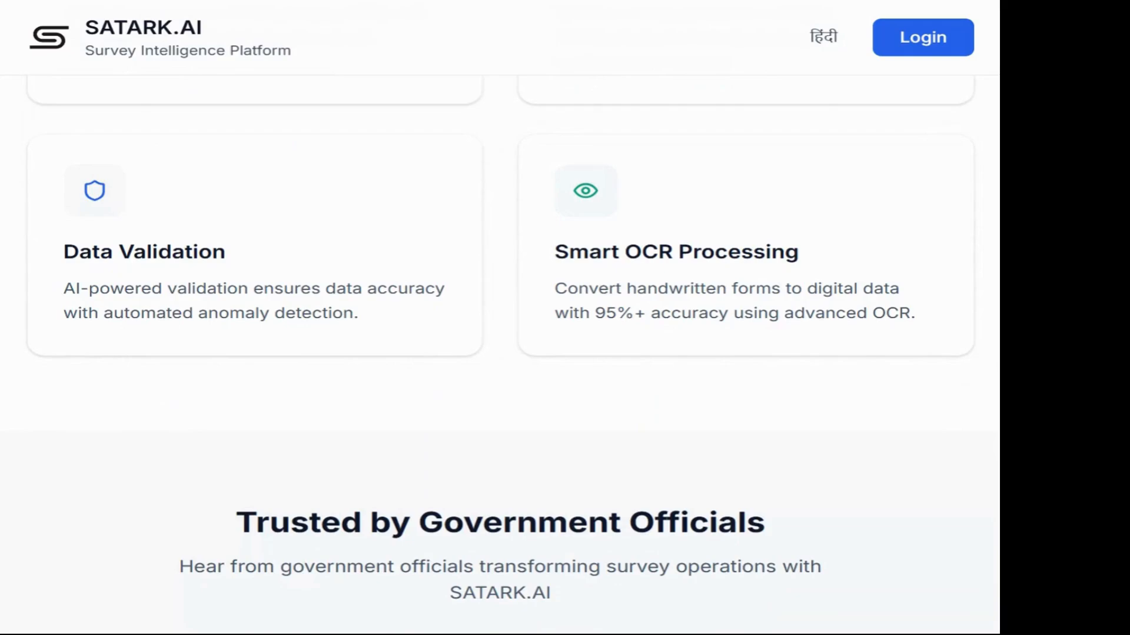
pyautogui.scroll(-10, 500, 353)
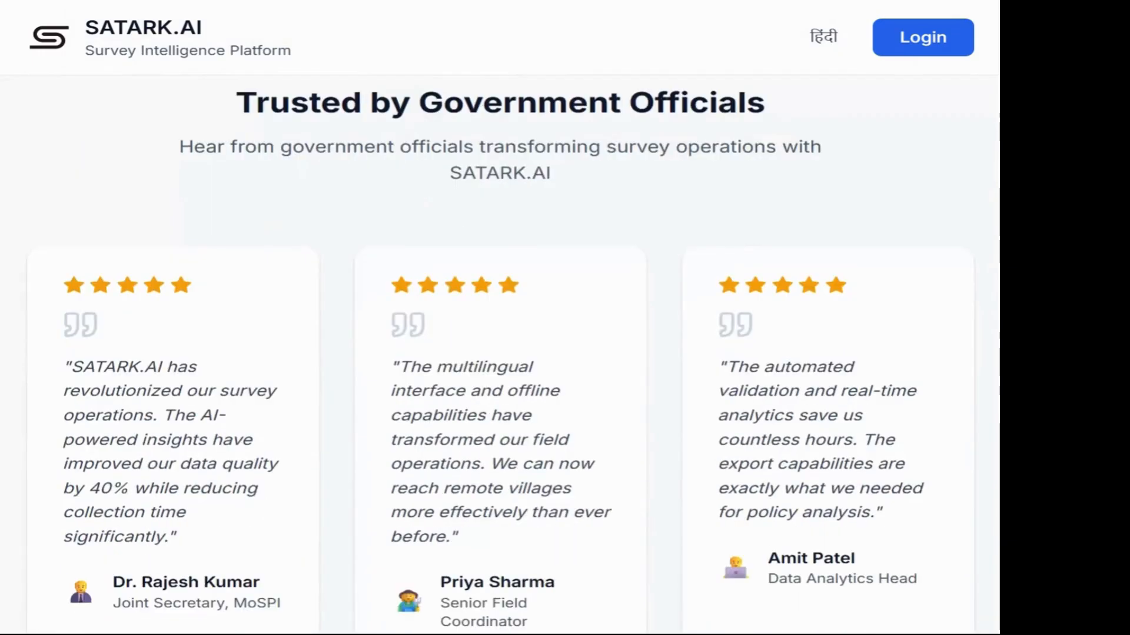
pyautogui.scroll(-3, 500, 353)
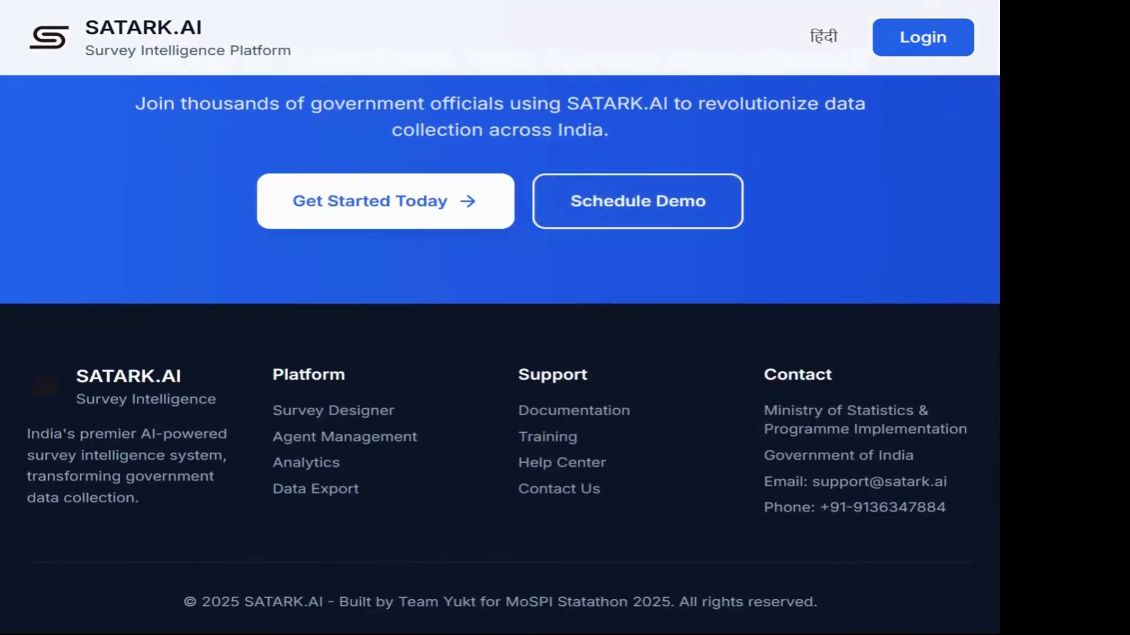
pyautogui.scroll(2, 500, 353)
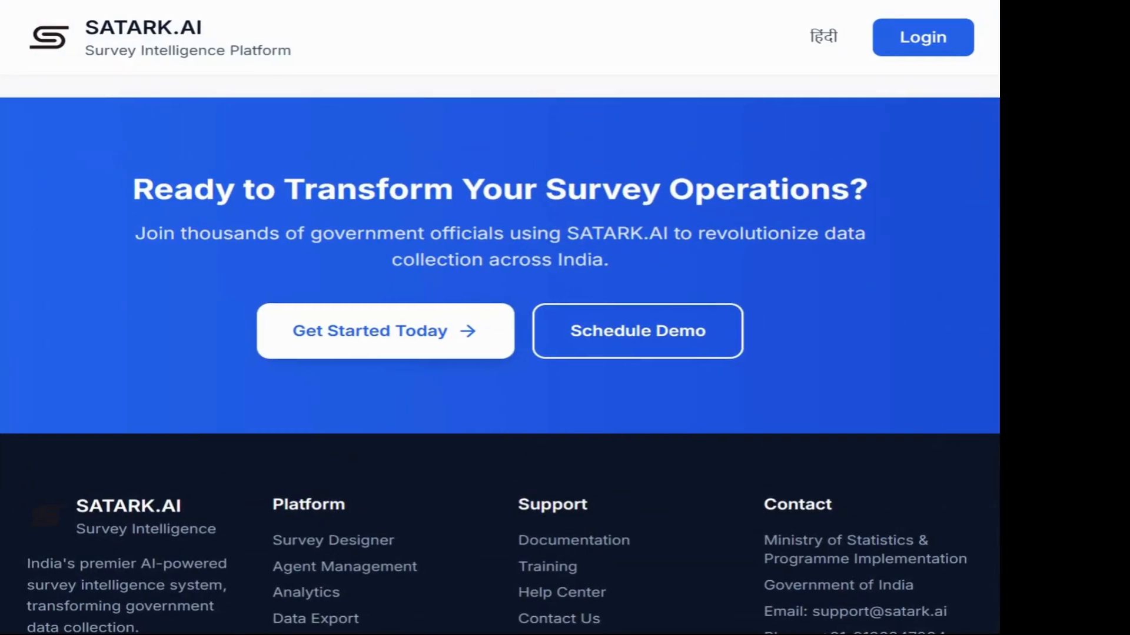
pyautogui.scroll(15, 500, 353)
pyautogui.scroll(10, 361, 350)
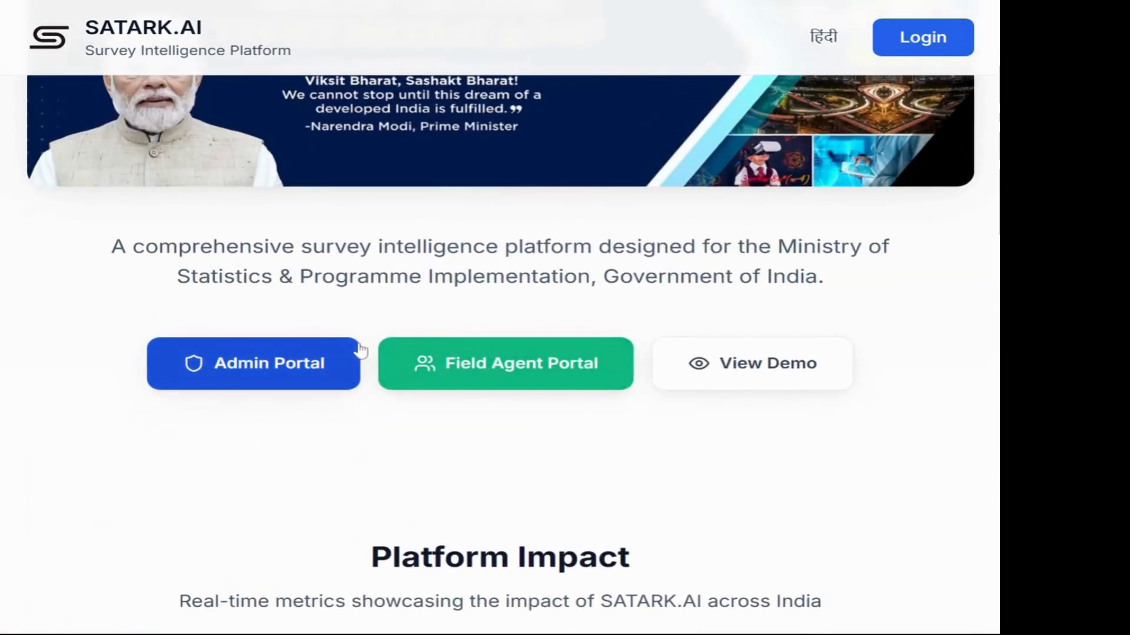
# Step: Choose the Government Official / Admin login and enter the admin e-mail and demo password
pyautogui.click(317, 368)
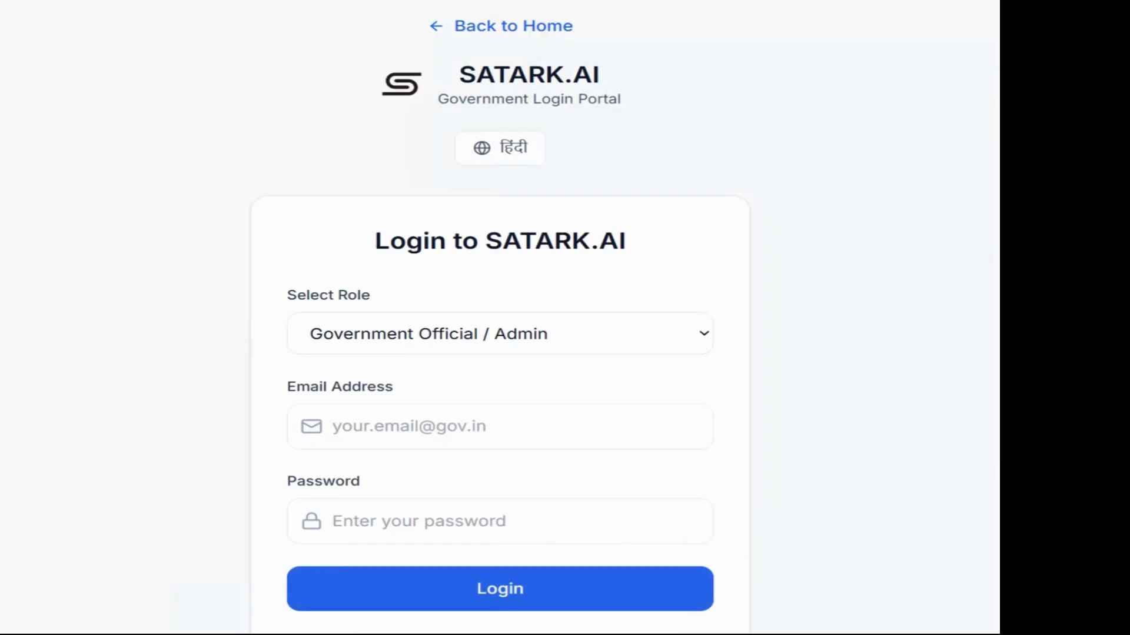
pyautogui.click(452, 423)
pyautogui.scroll(-3, 452, 406)
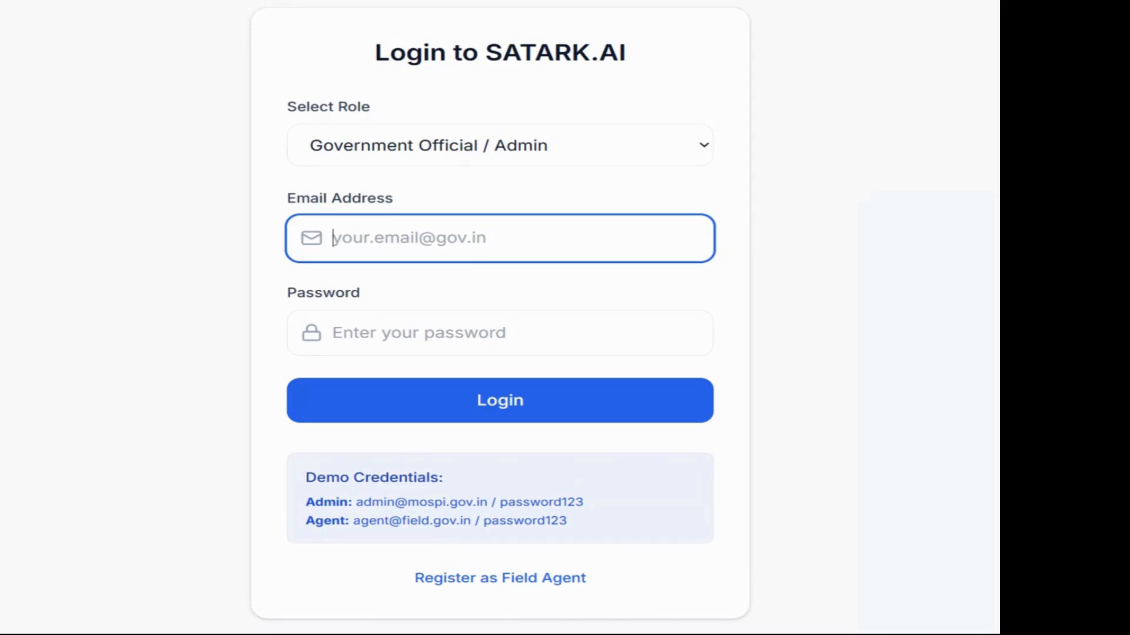
pyautogui.write('admin')
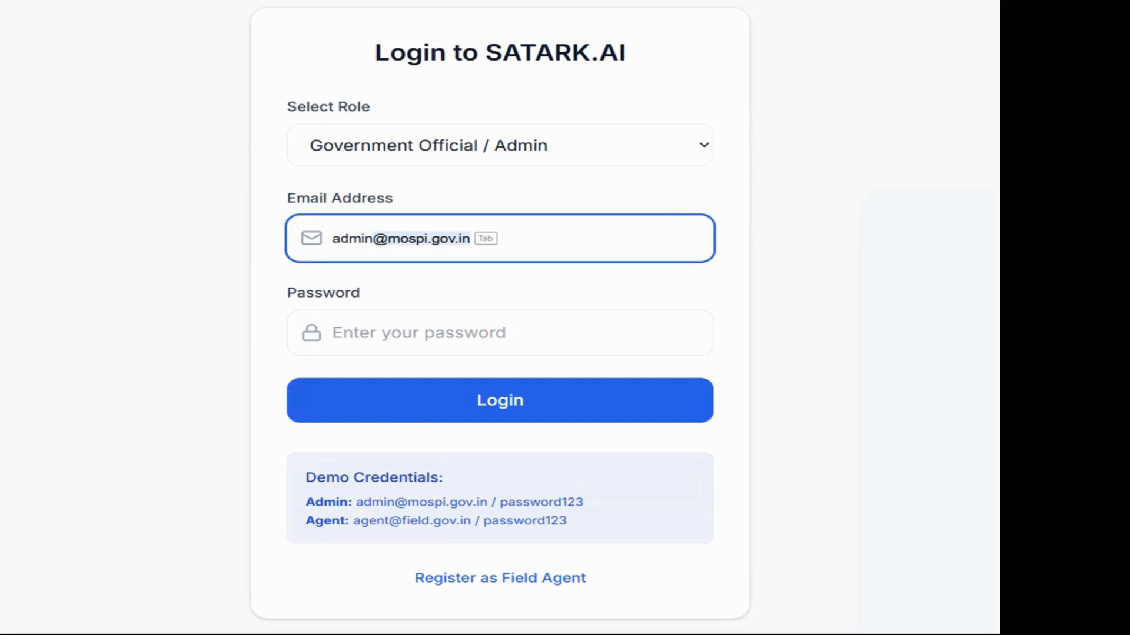
pyautogui.press('Return')
pyautogui.press('Tab')
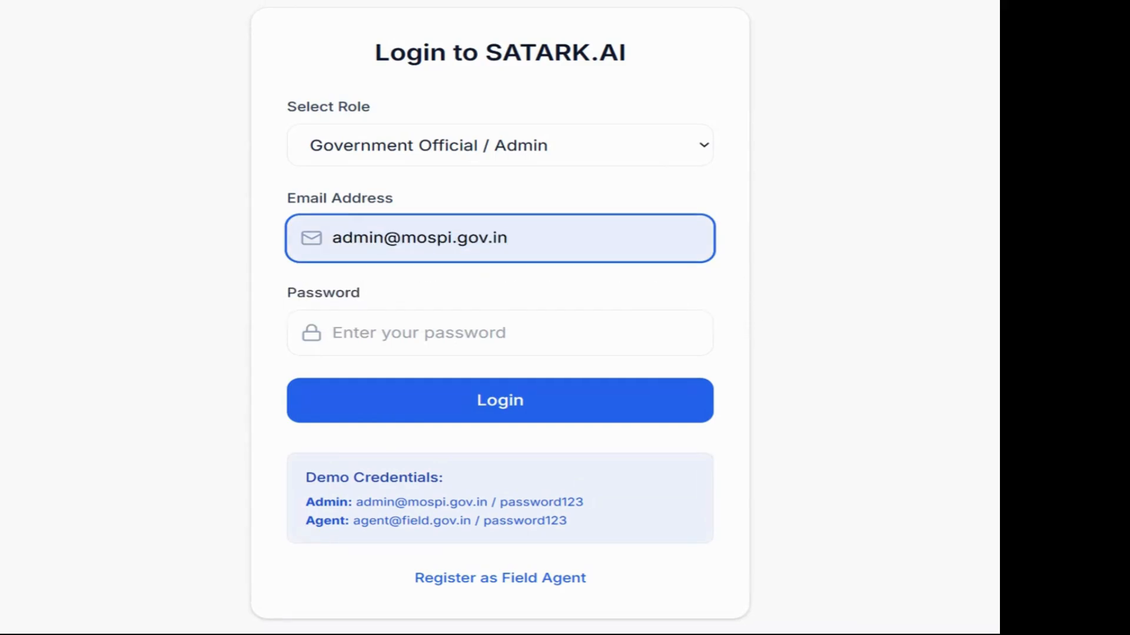
pyautogui.click(333, 333)
pyautogui.write('passwor')
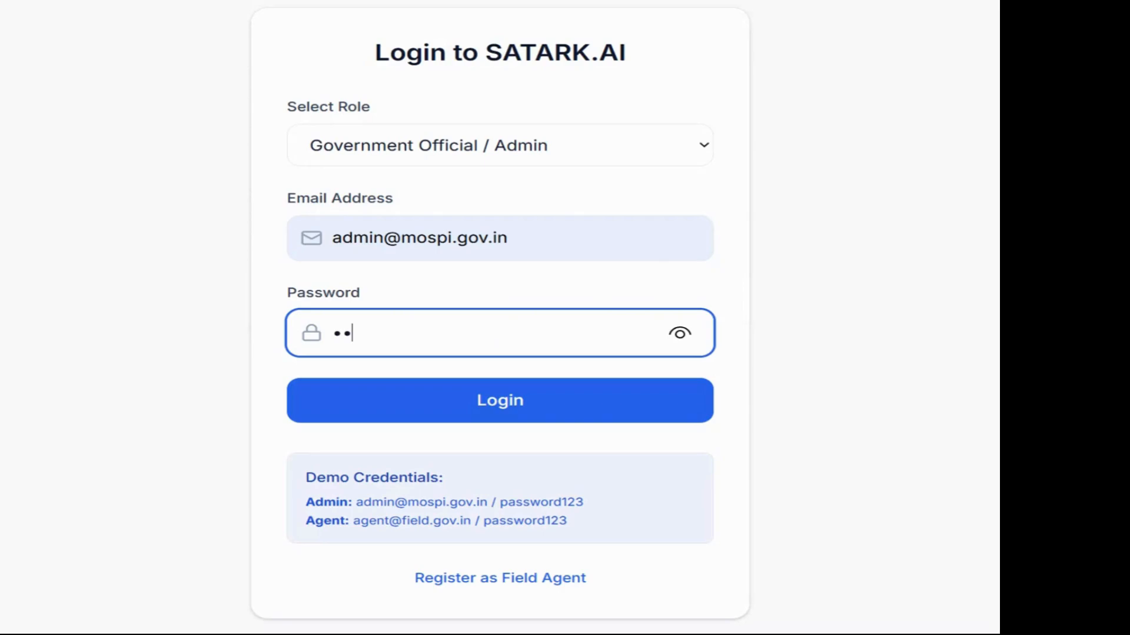
pyautogui.write('d123')
# Step: Sign in as admin, scroll the Dashboard statistics, and expand Survey Management in the sidebar
pyautogui.click(434, 411)
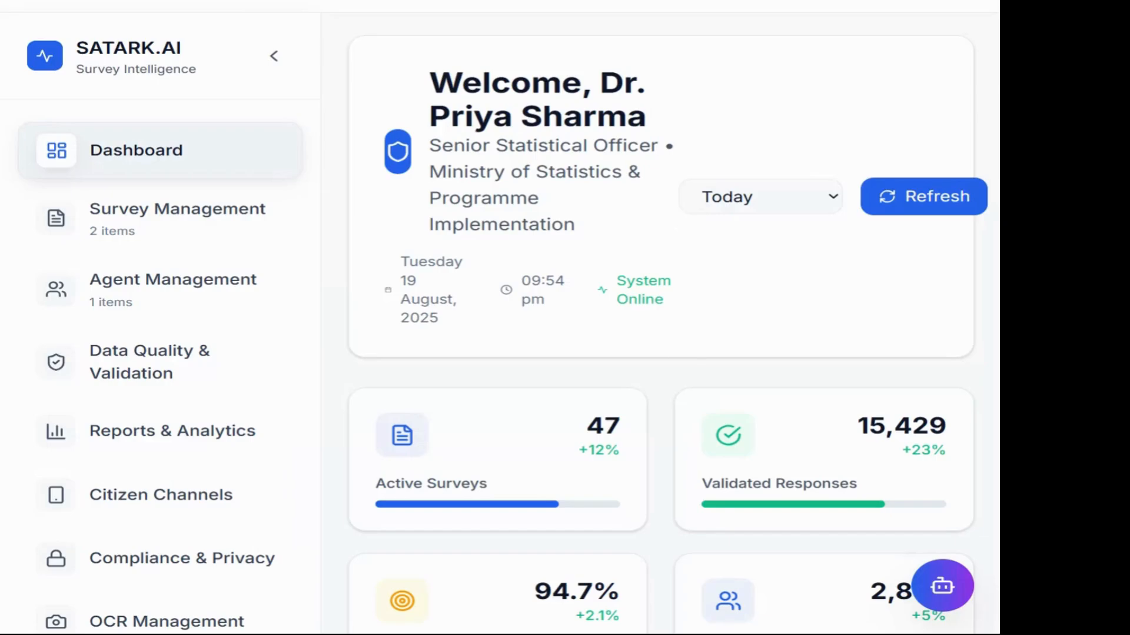
pyautogui.scroll(-1, 685, 243)
pyautogui.scroll(3, 686, 242)
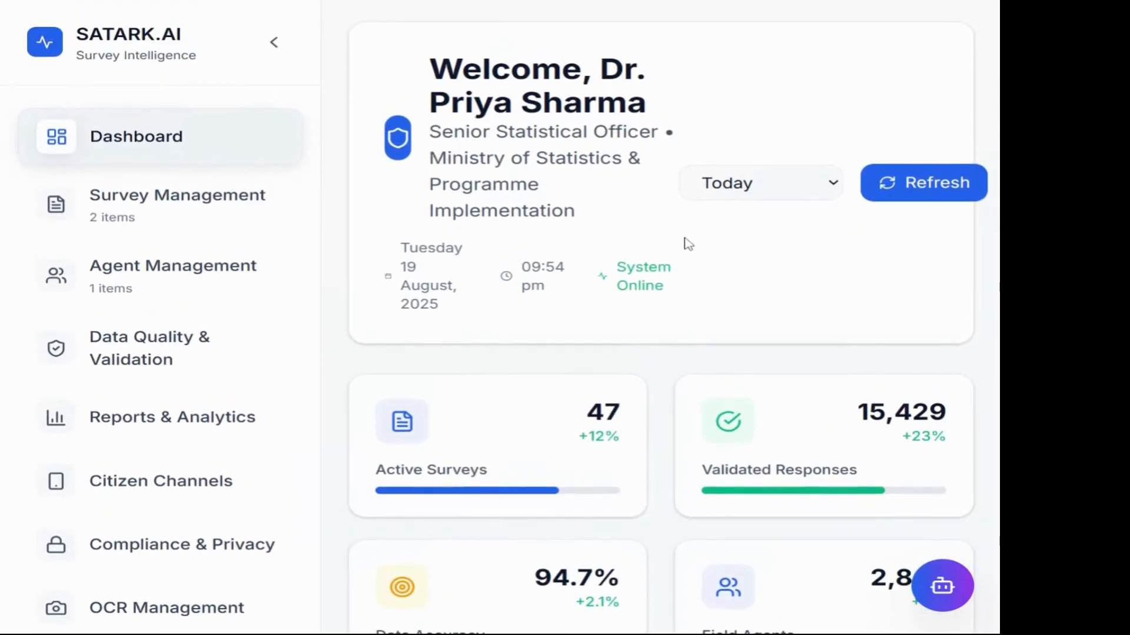
pyautogui.scroll(1, 686, 243)
pyautogui.scroll(-2, 521, 210)
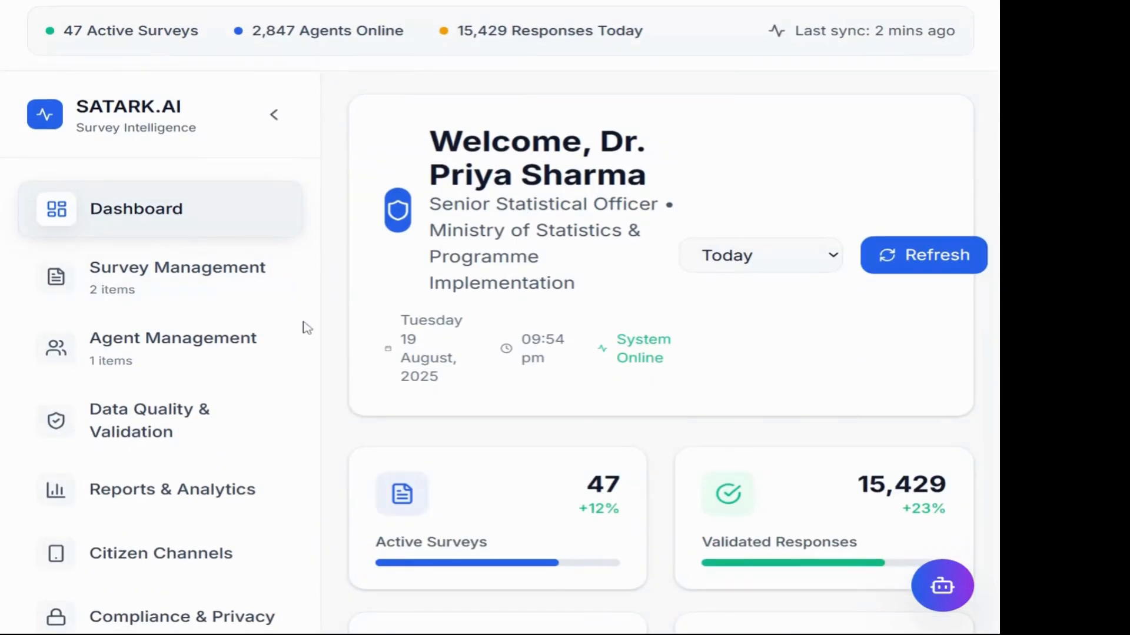
pyautogui.scroll(2, 306, 326)
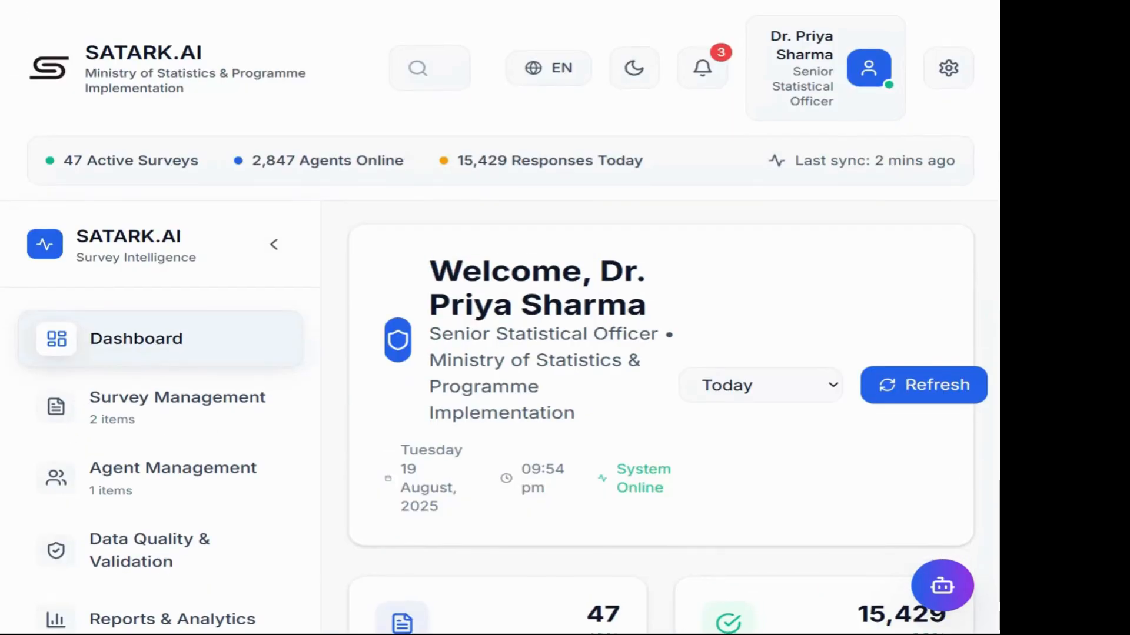
pyautogui.scroll(-3, 177, 318)
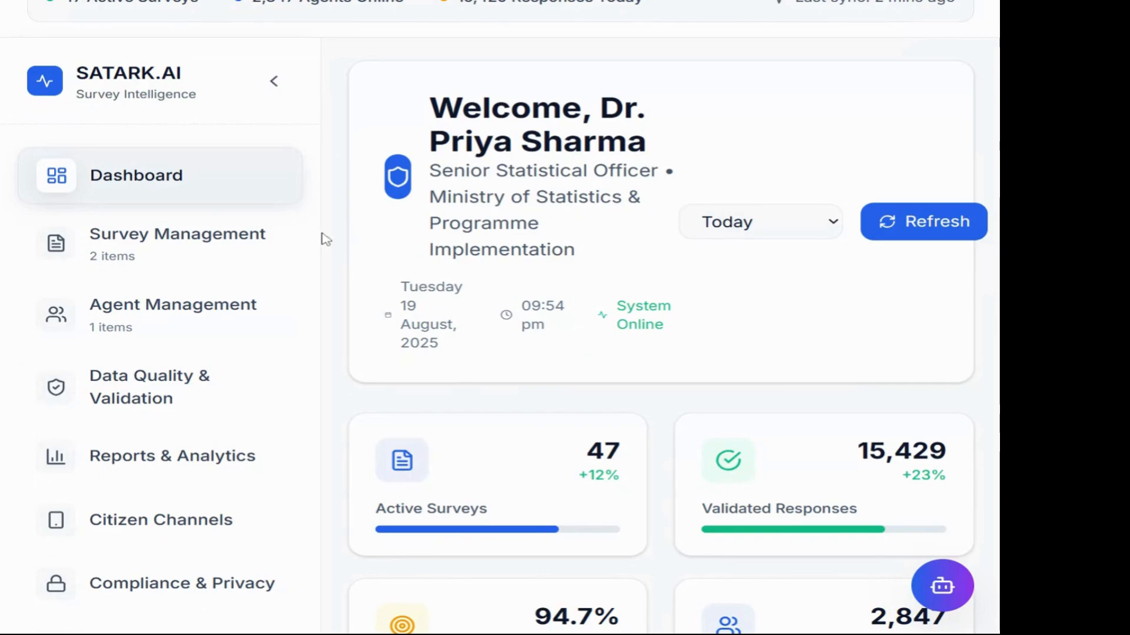
pyautogui.click(294, 241)
# Step: Start a new Untitled Survey in the Survey Designer
pyautogui.click(145, 317)
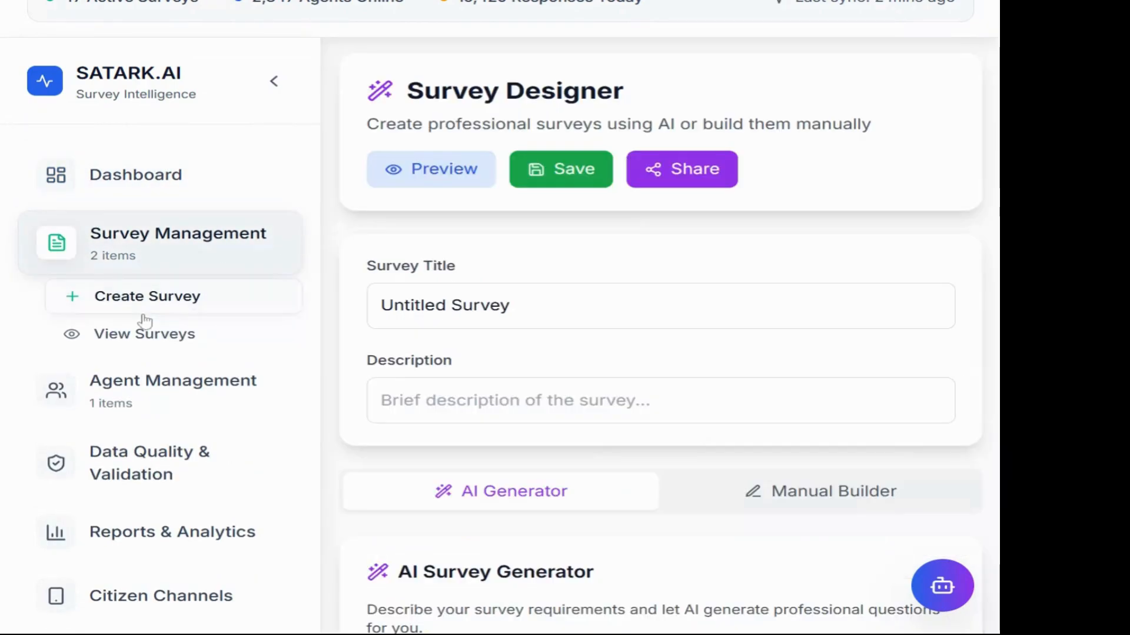
pyautogui.scroll(-8, 647, 317)
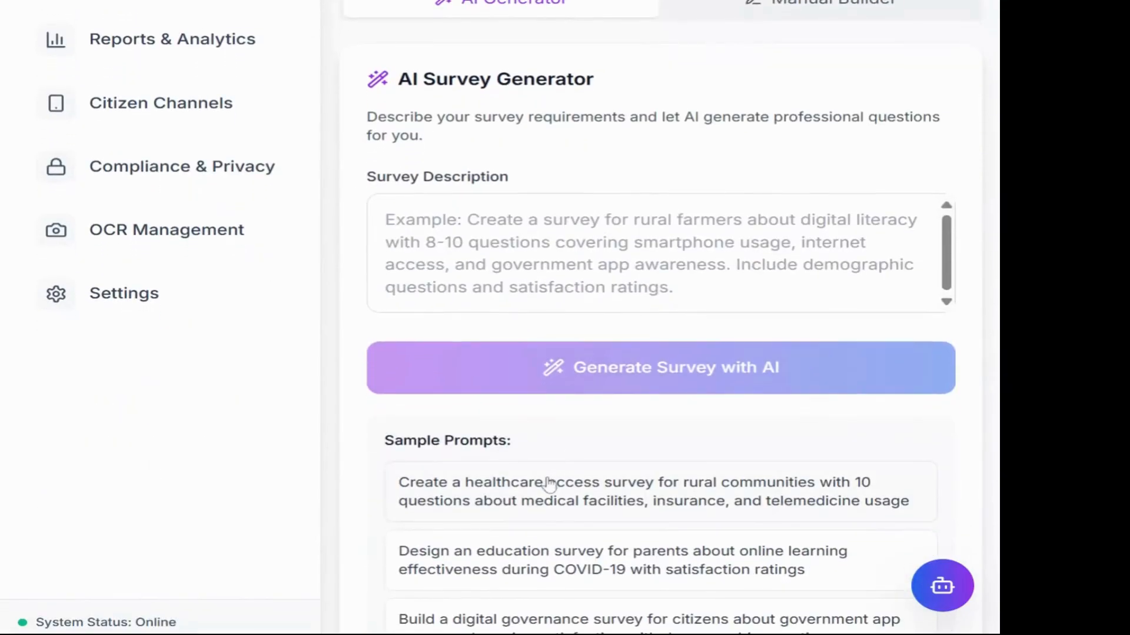
pyautogui.scroll(2, 610, 206)
# Step: Fill the AI Survey Description with the third sample prompt on digital governance
pyautogui.click(654, 369)
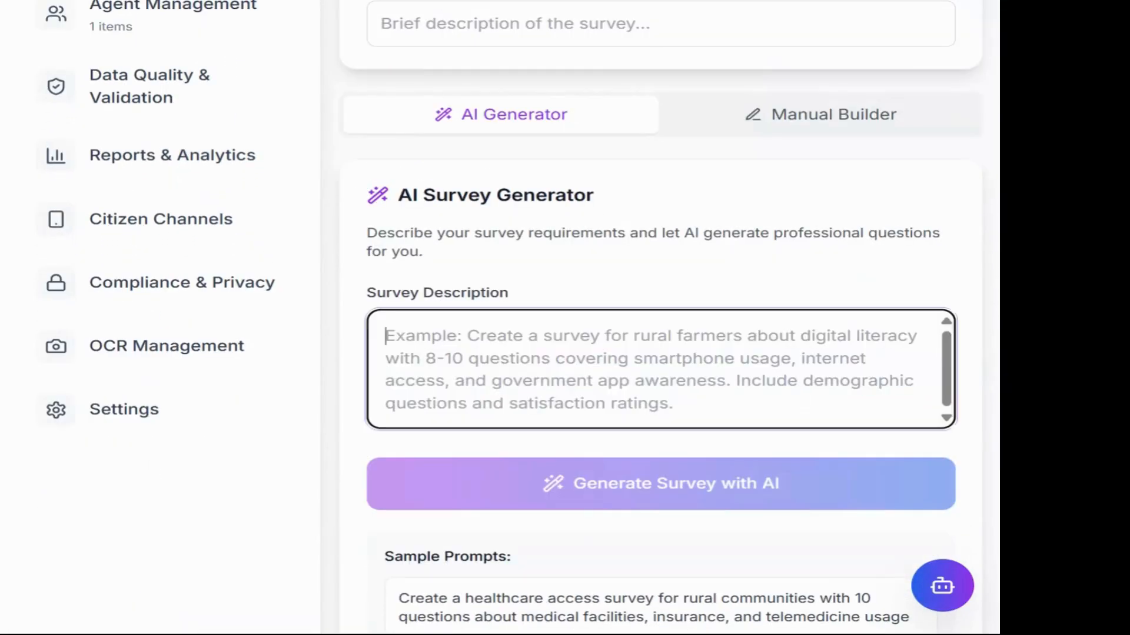
pyautogui.scroll(1, 654, 369)
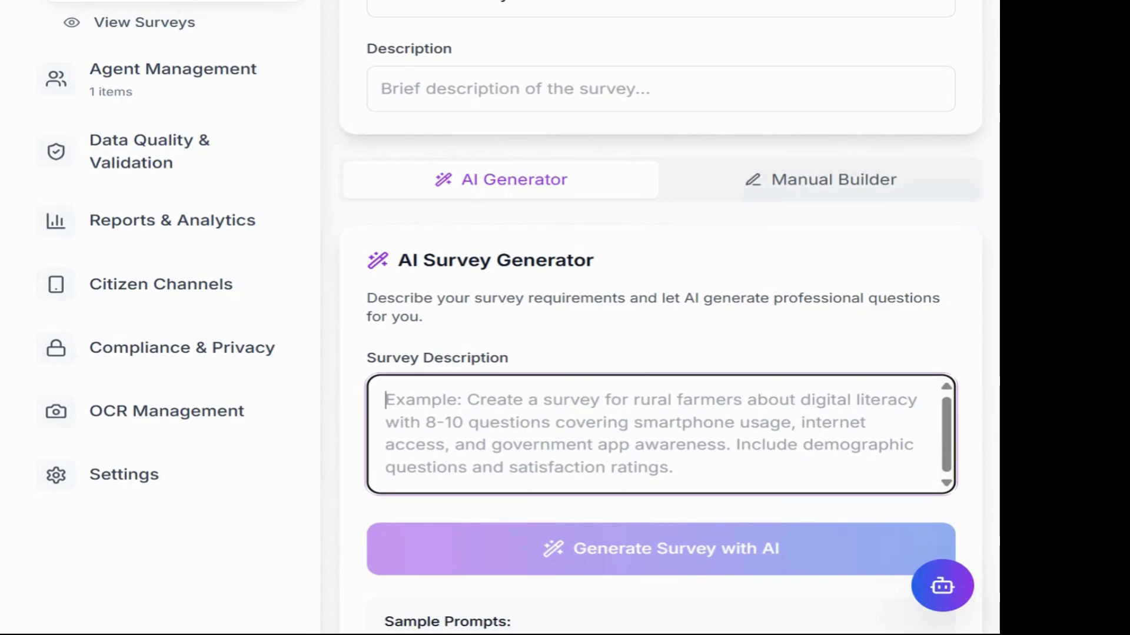
pyautogui.scroll(-4, 972, 473)
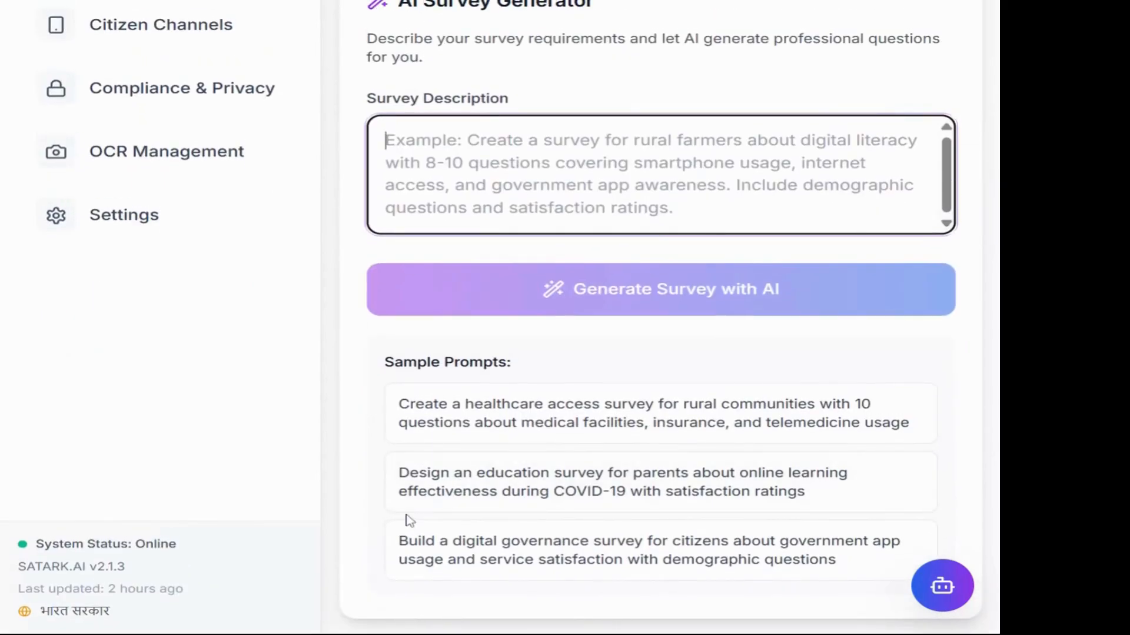
pyautogui.click(540, 569)
pyautogui.scroll(1, 712, 365)
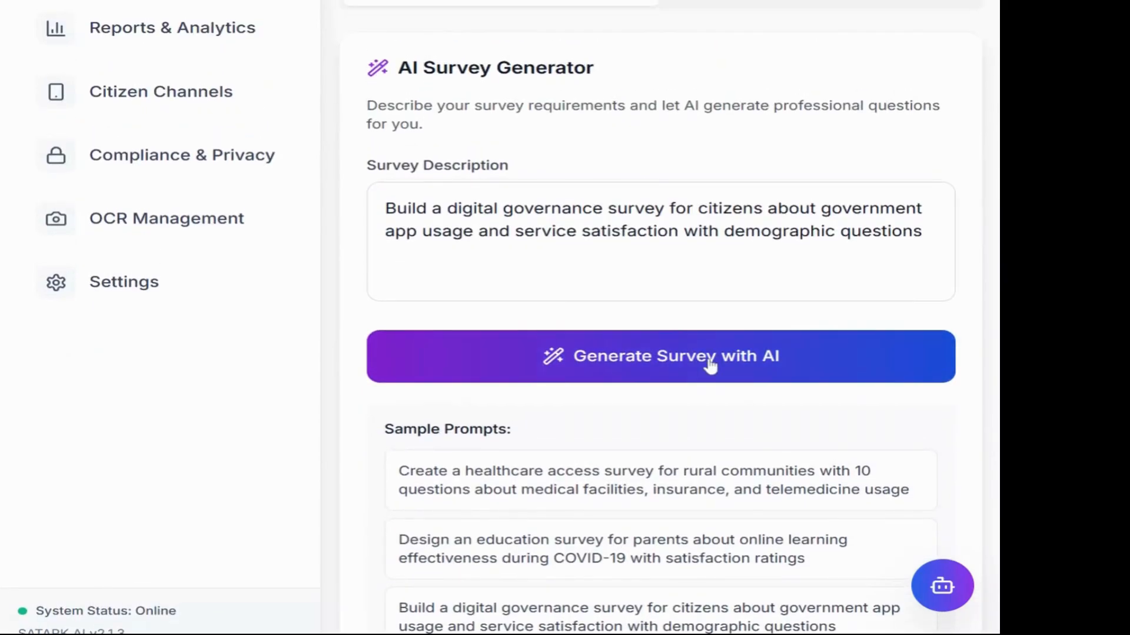
pyautogui.scroll(3, 659, 317)
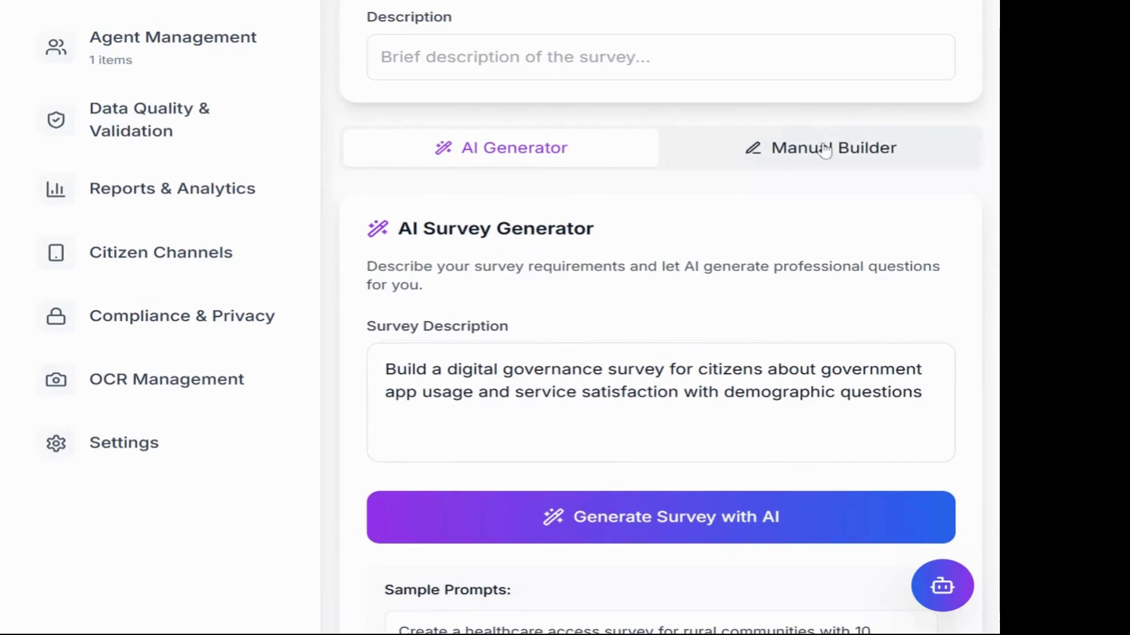
pyautogui.click(788, 148)
pyautogui.scroll(-10, 755, 366)
pyautogui.scroll(2, 756, 363)
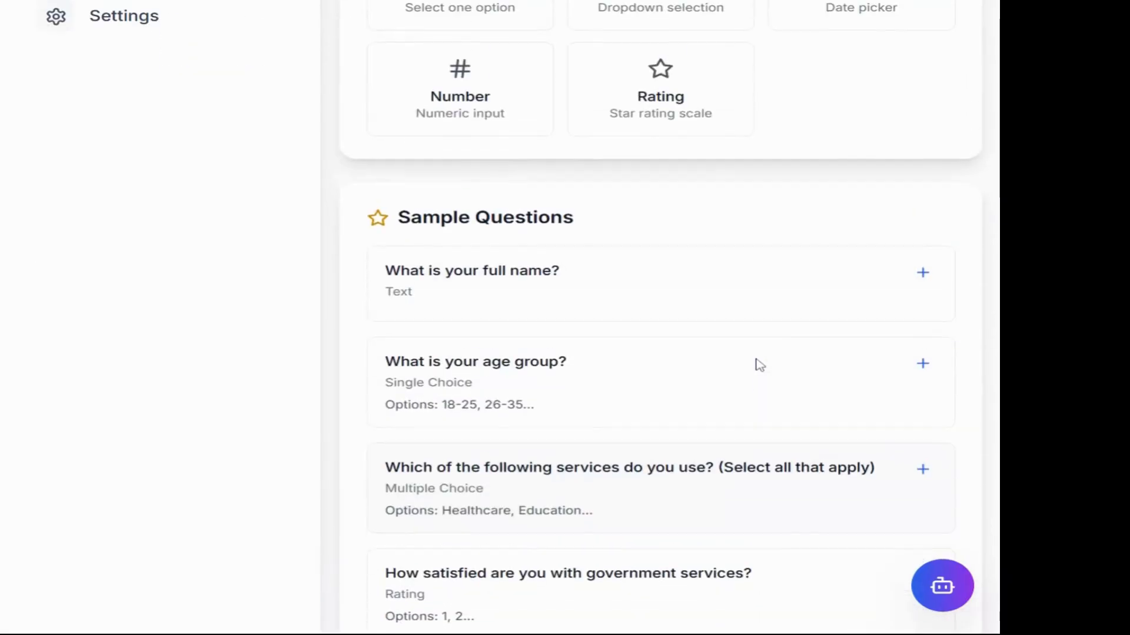
pyautogui.scroll(-3, 651, 277)
pyautogui.scroll(5, 651, 278)
pyautogui.scroll(5, 655, 278)
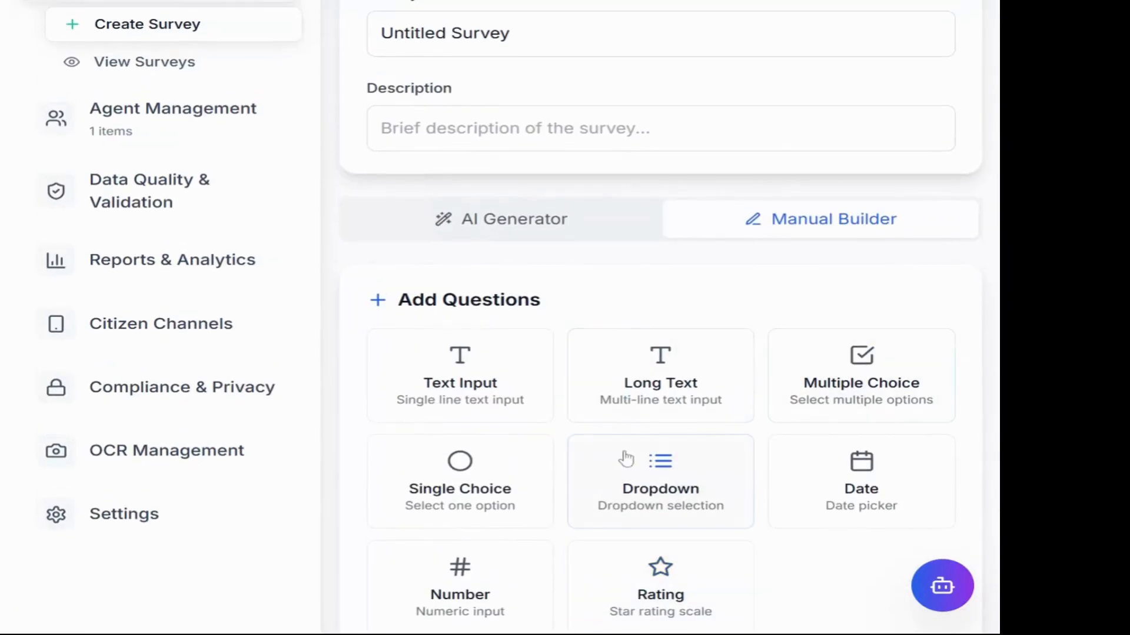
pyautogui.scroll(3, 596, 339)
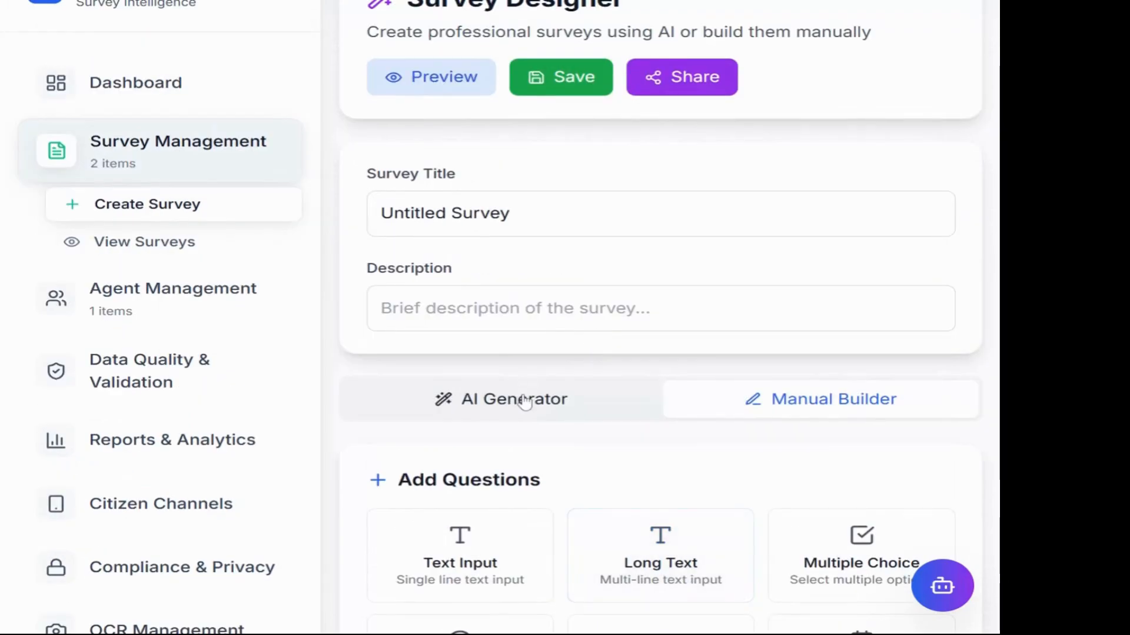
pyautogui.click(522, 397)
pyautogui.scroll(-7, 664, 272)
pyautogui.scroll(-1, 664, 273)
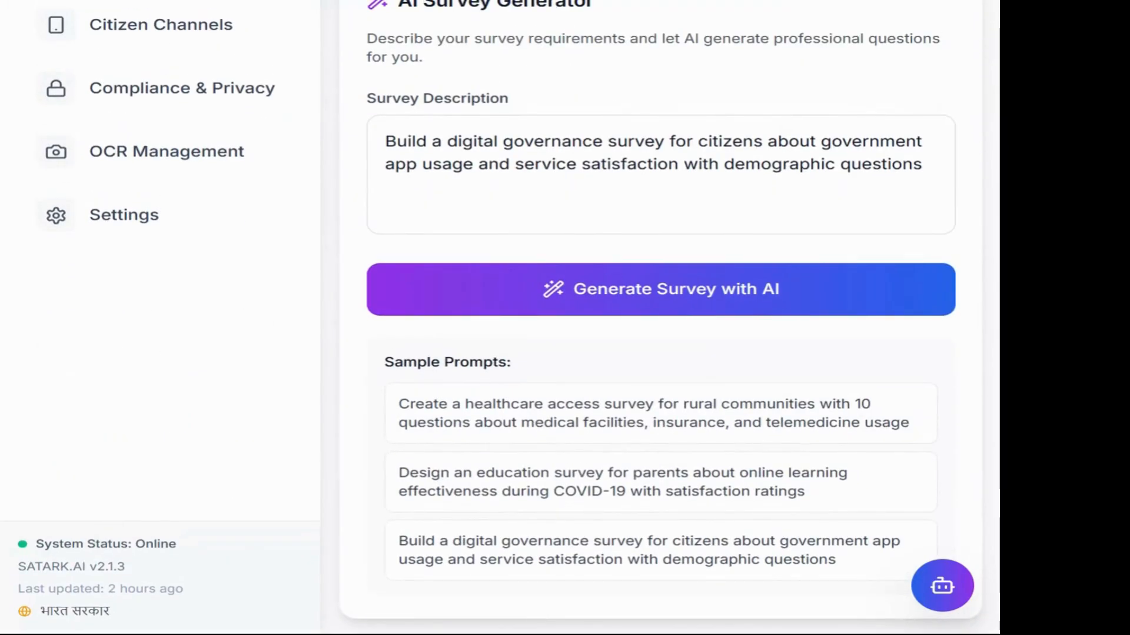
# Step: Generate the survey with AI from the digital governance description, yielding 9 questions
pyautogui.click(662, 297)
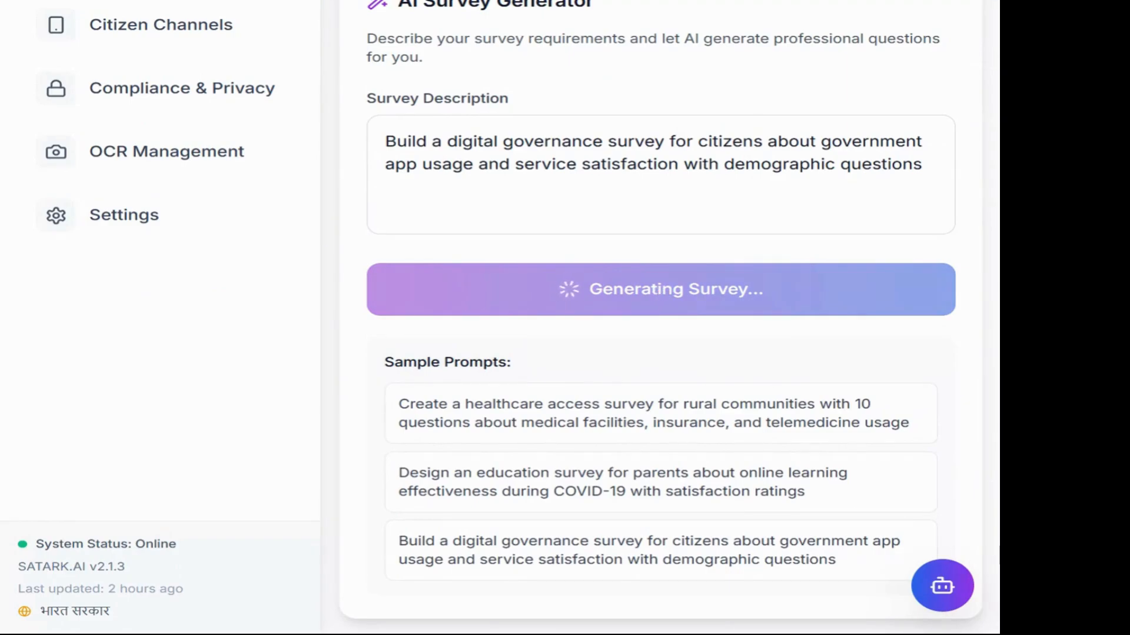
pyautogui.scroll(2, 660, 300)
# Step: Scroll through the 9 generated question cards, then open the survey Preview
pyautogui.scroll(-10, 660, 300)
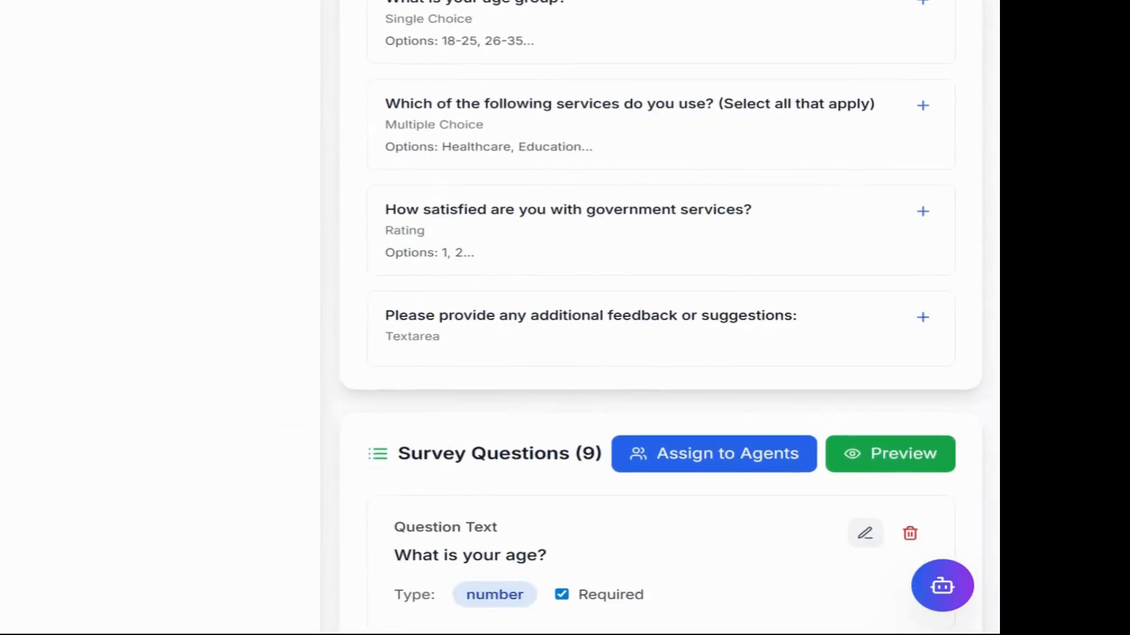
pyautogui.scroll(3, 607, 348)
pyautogui.scroll(-2, 607, 348)
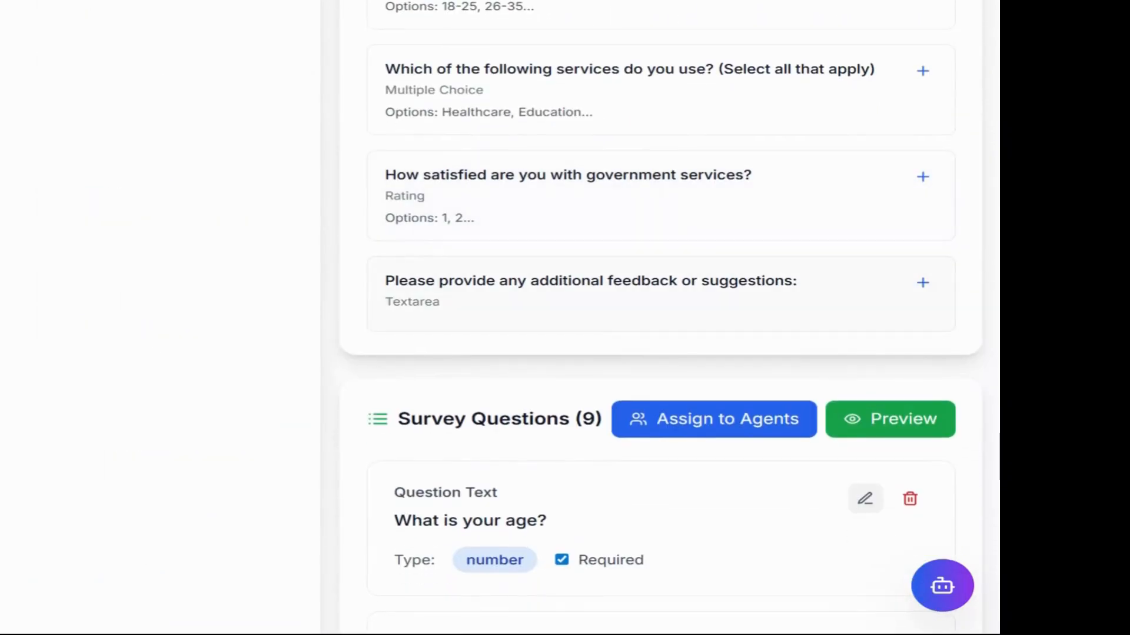
pyautogui.scroll(-4, 606, 348)
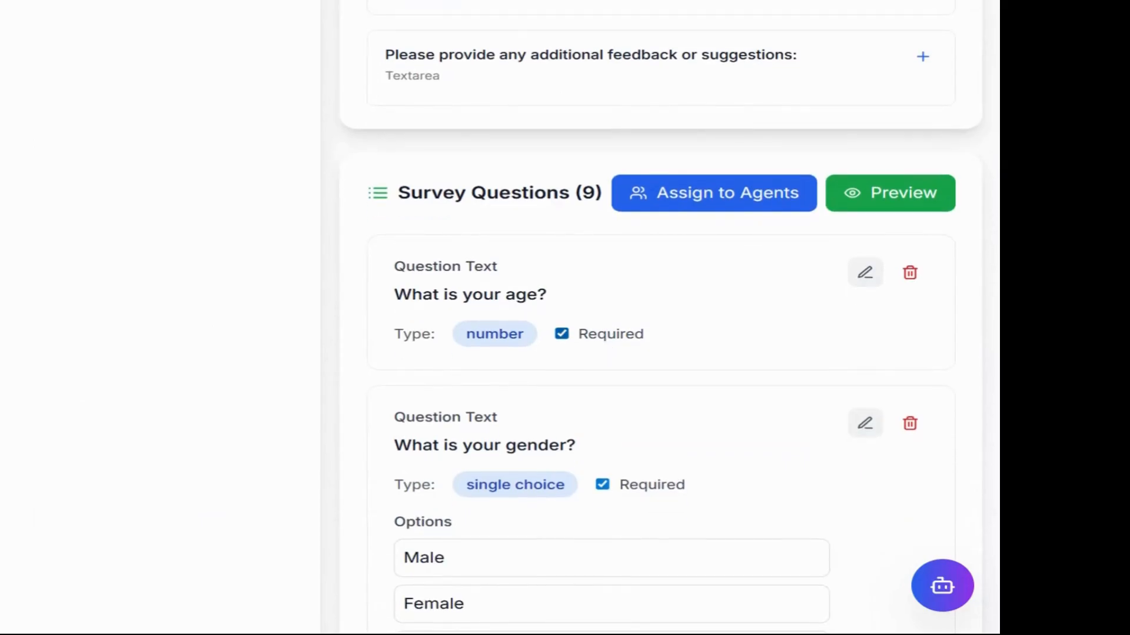
pyautogui.scroll(2, 660, 318)
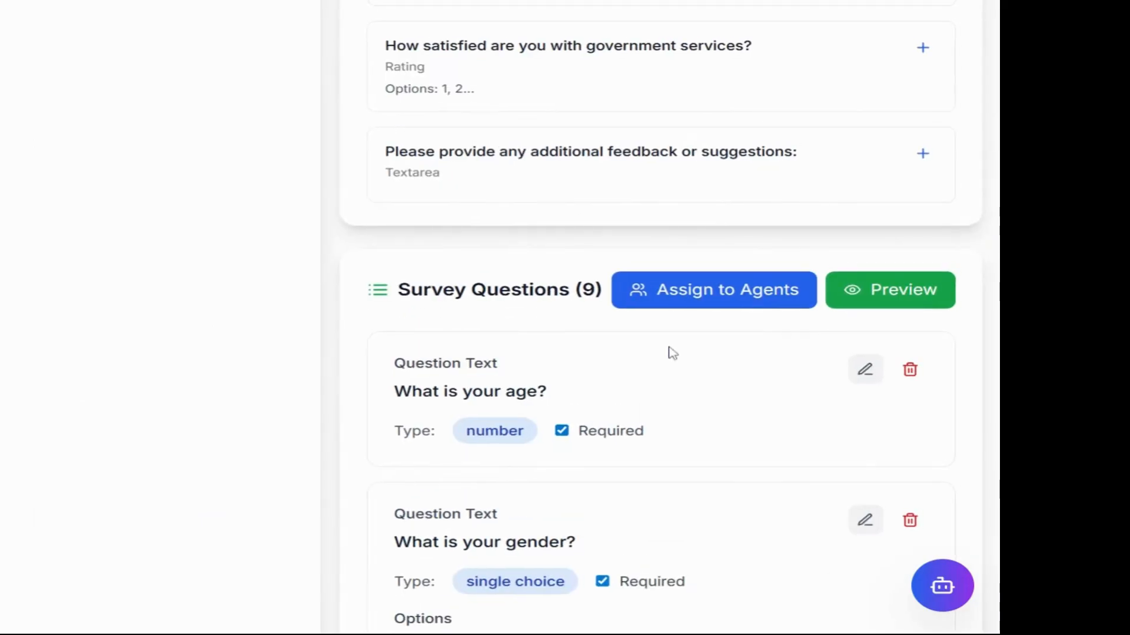
pyautogui.scroll(11, 517, 309)
pyautogui.scroll(-19, 517, 309)
pyautogui.scroll(5, 516, 309)
pyautogui.scroll(2, 476, 297)
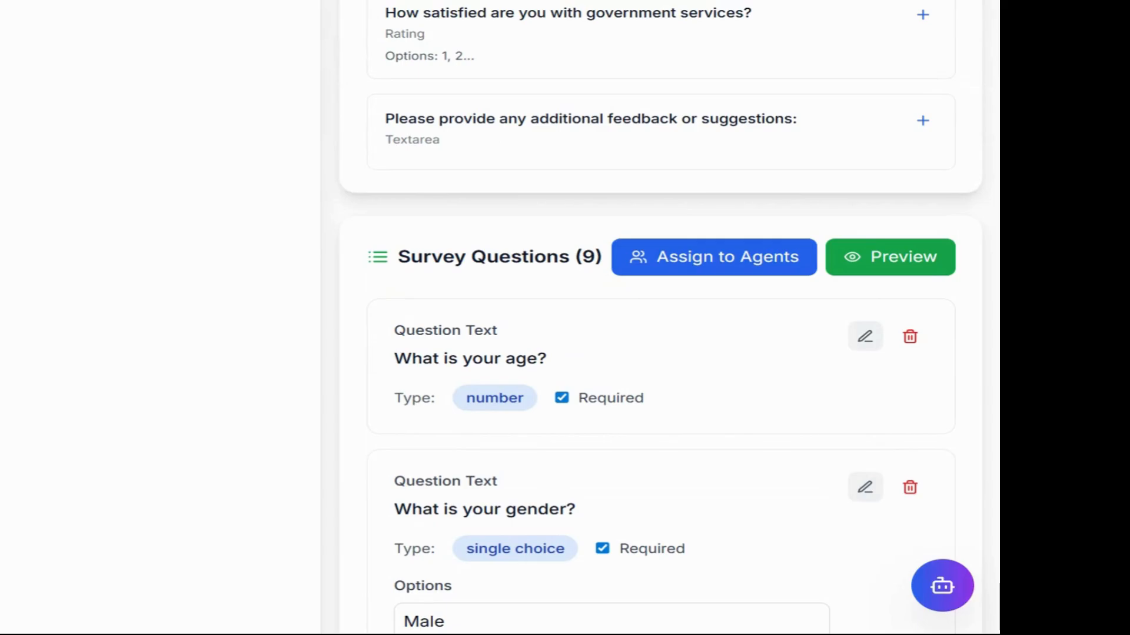
pyautogui.click(890, 257)
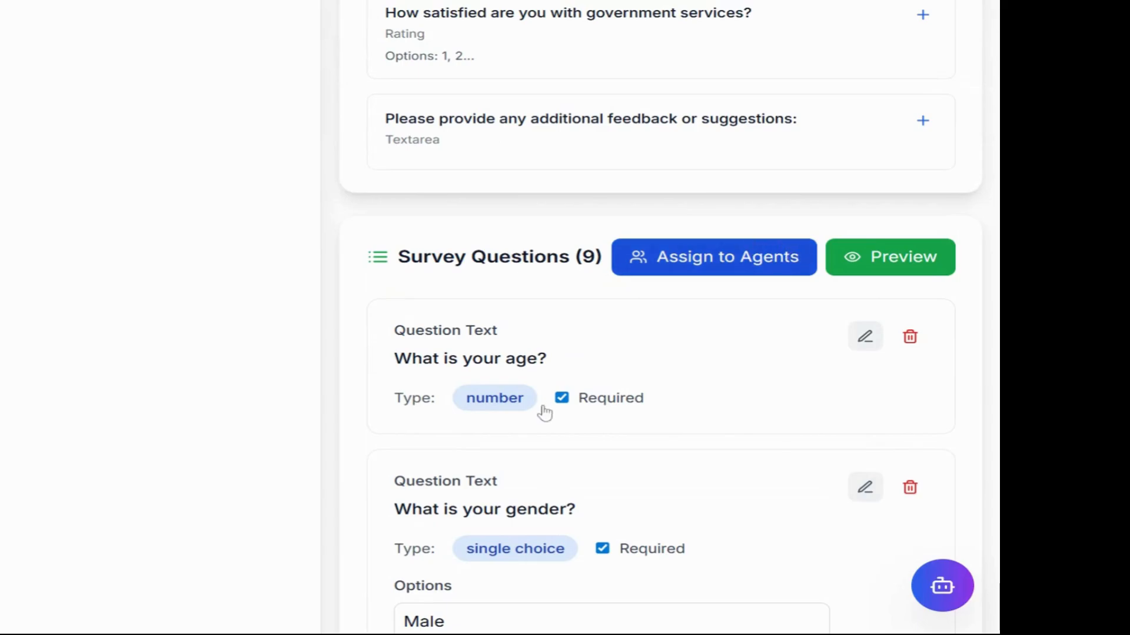
# Step: Scroll the Digital Governance Services Feedback Survey preview, then close it
pyautogui.scroll(-10, 544, 414)
pyautogui.scroll(6, 545, 414)
pyautogui.scroll(5, 544, 413)
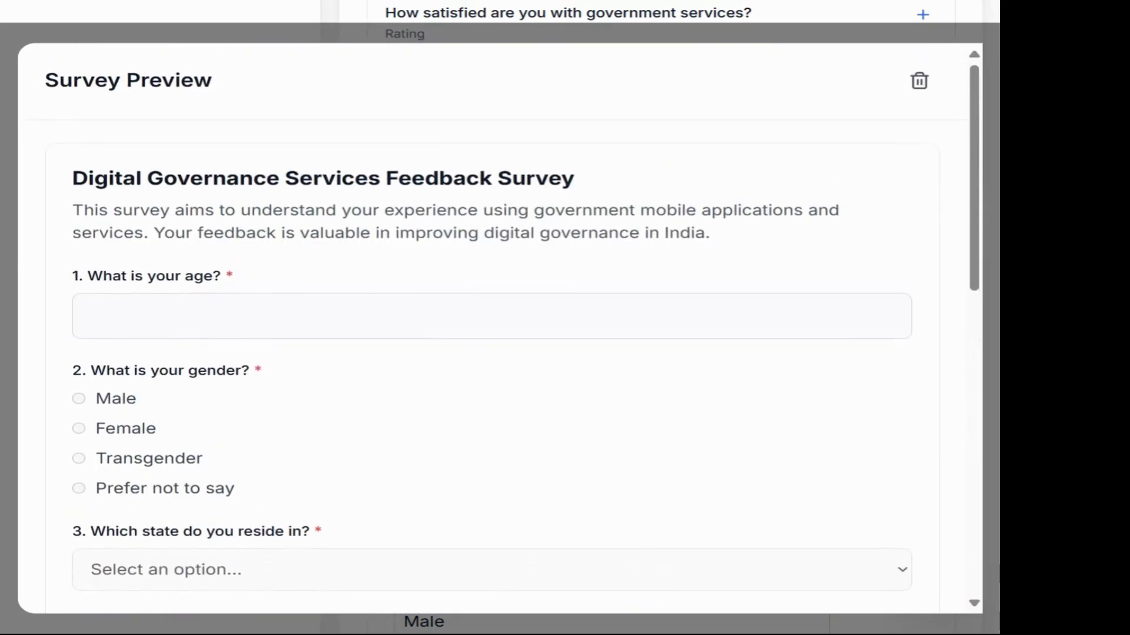
pyautogui.scroll(-10, 544, 413)
pyautogui.scroll(10, 544, 414)
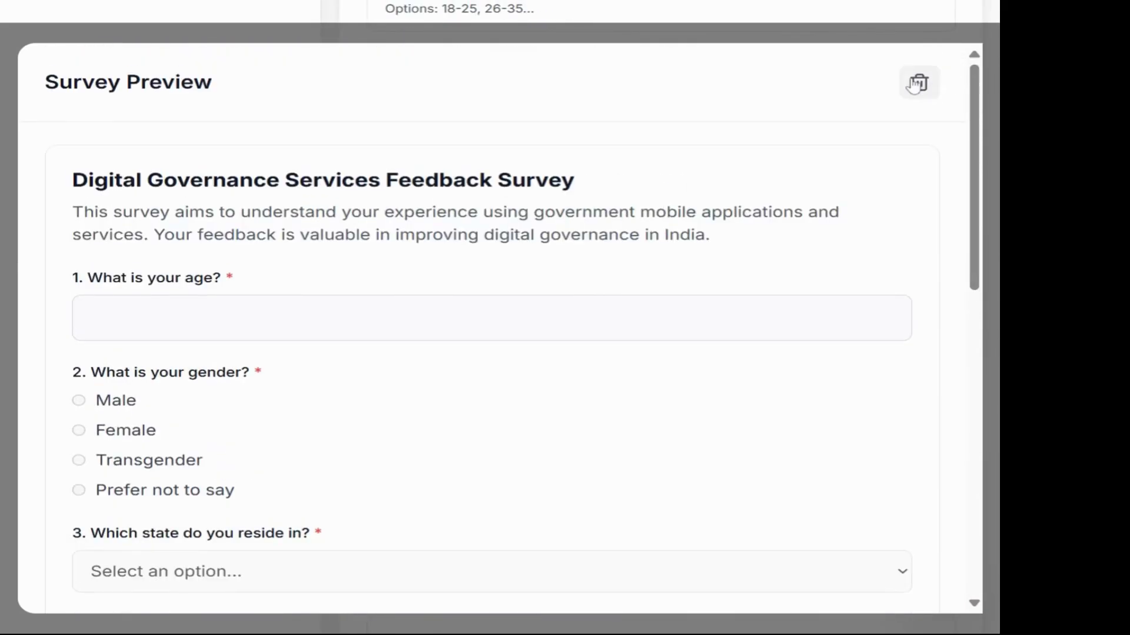
pyautogui.click(915, 84)
pyautogui.scroll(-4, 645, 404)
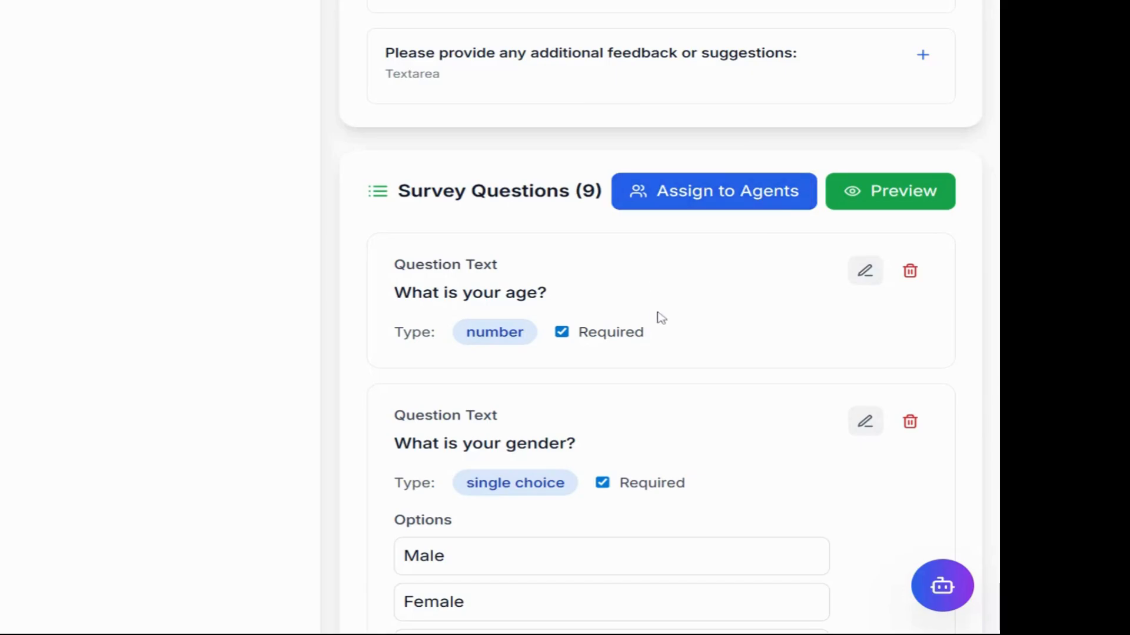
pyautogui.scroll(5, 657, 318)
pyautogui.scroll(12, 662, 318)
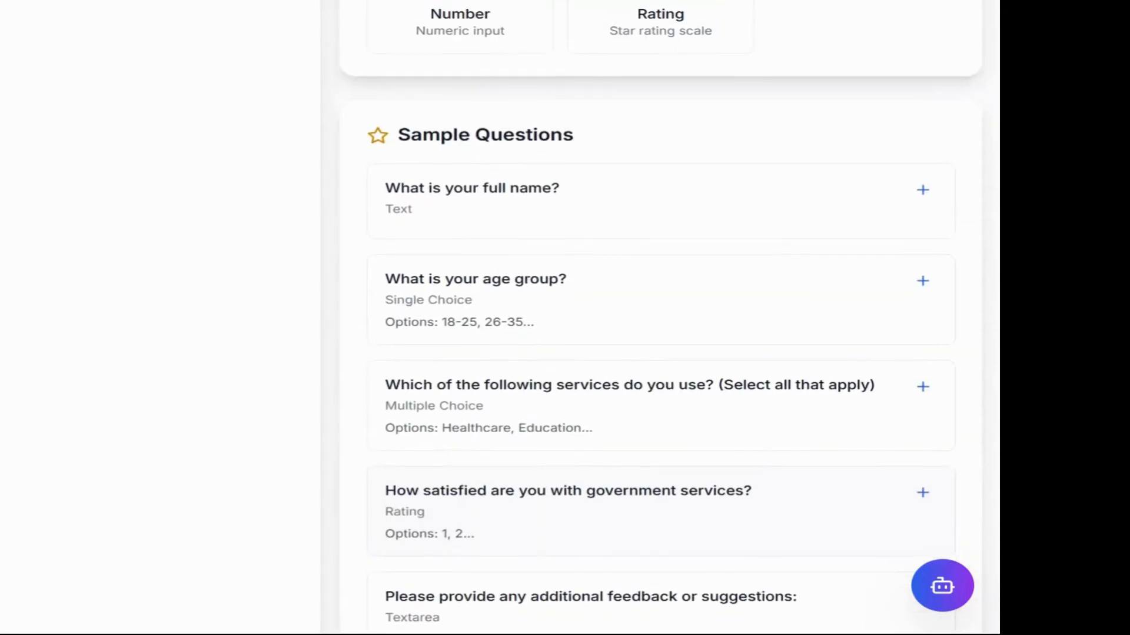
pyautogui.scroll(8, 596, 435)
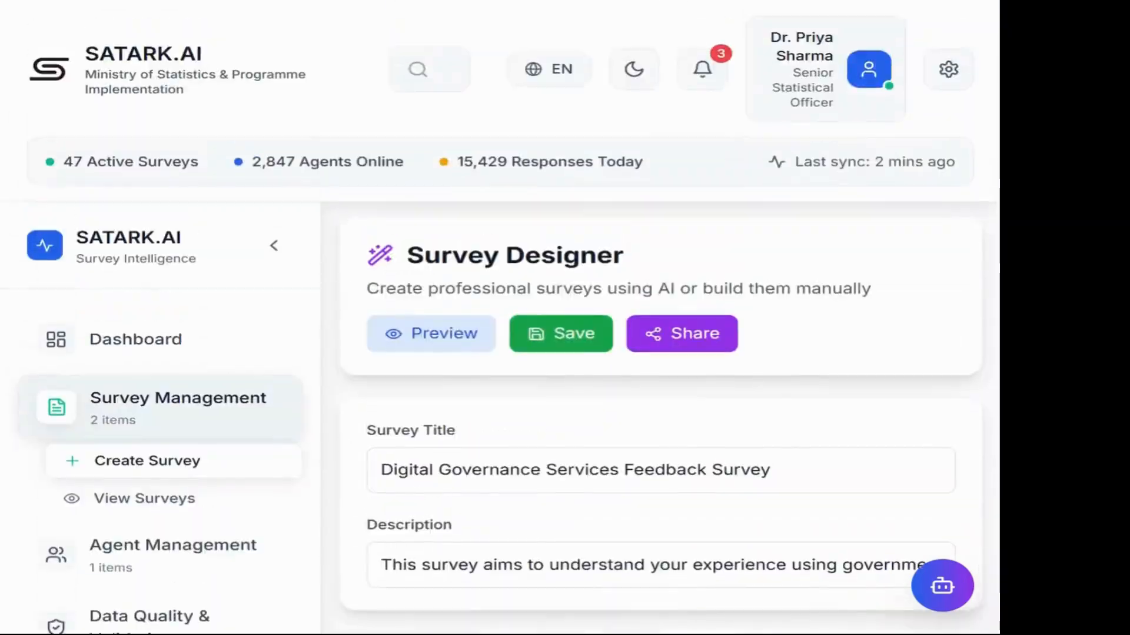
pyautogui.scroll(-5, 595, 435)
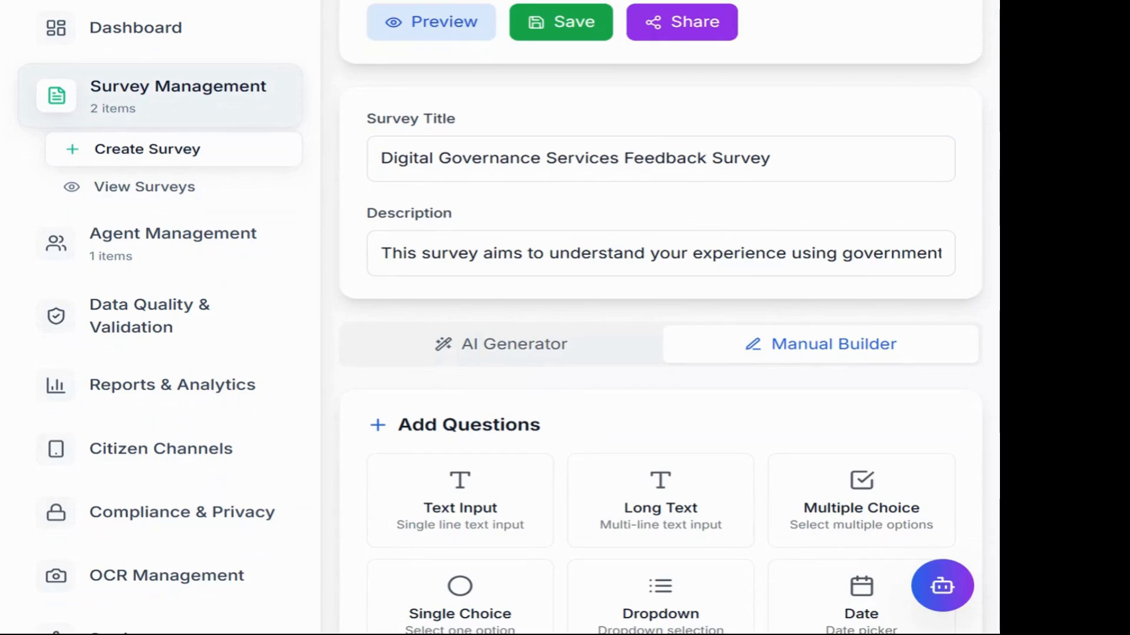
pyautogui.scroll(2, 501, 318)
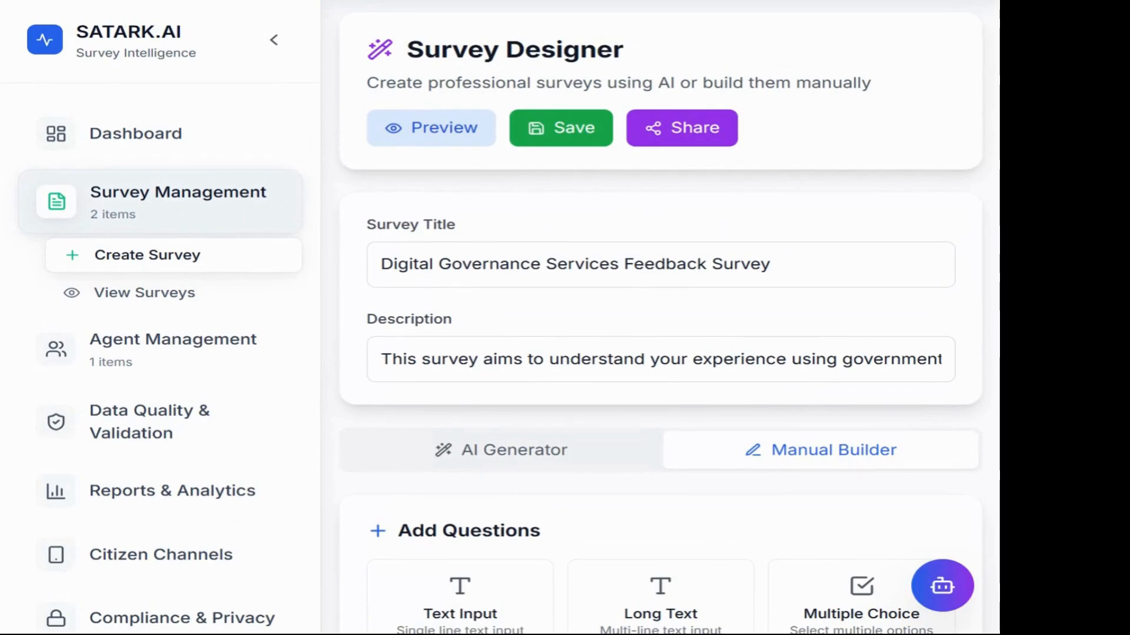
pyautogui.scroll(-15, 535, 408)
pyautogui.scroll(11, 535, 409)
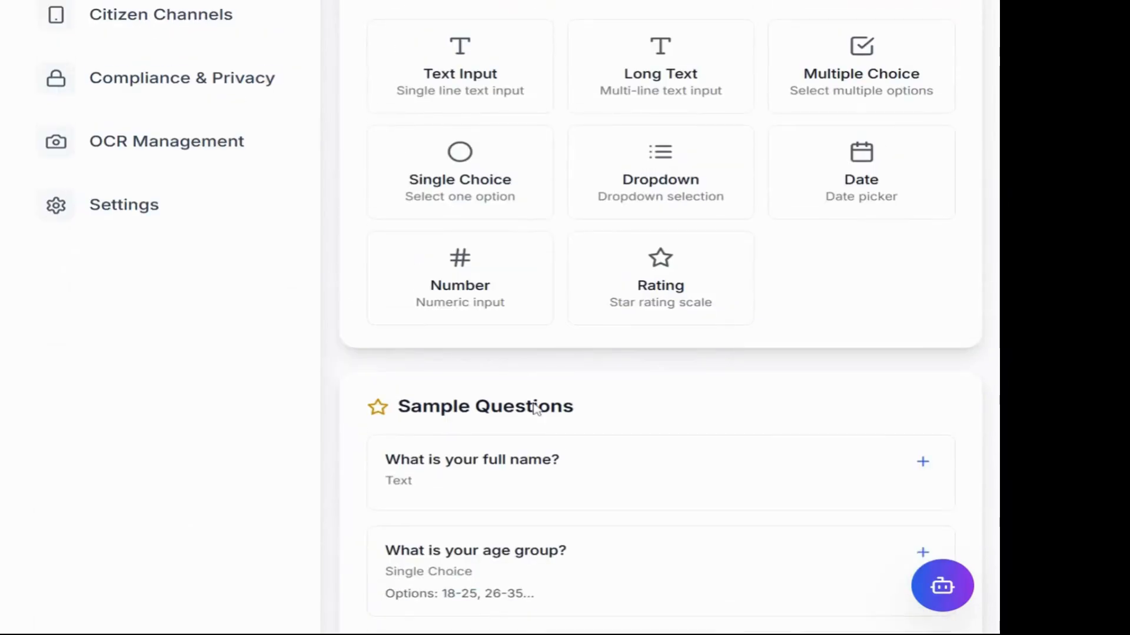
# Step: Open Agent Management, browse the Agent Directory, and switch to the Map view
pyautogui.click(70, 134)
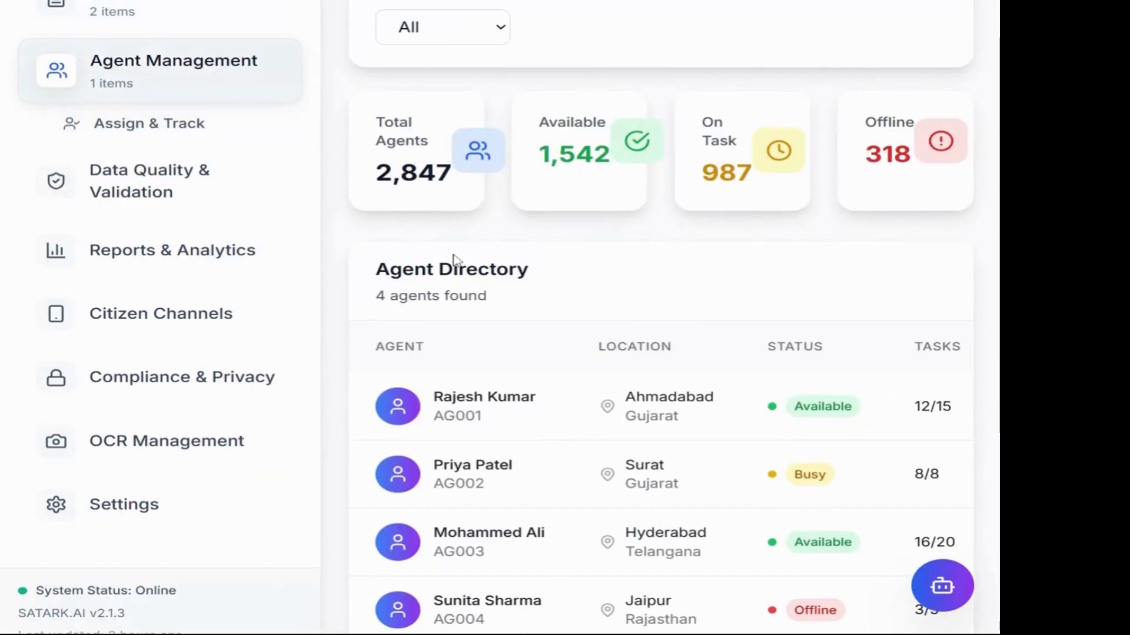
pyautogui.scroll(2, 450, 257)
pyautogui.scroll(-3, 527, 457)
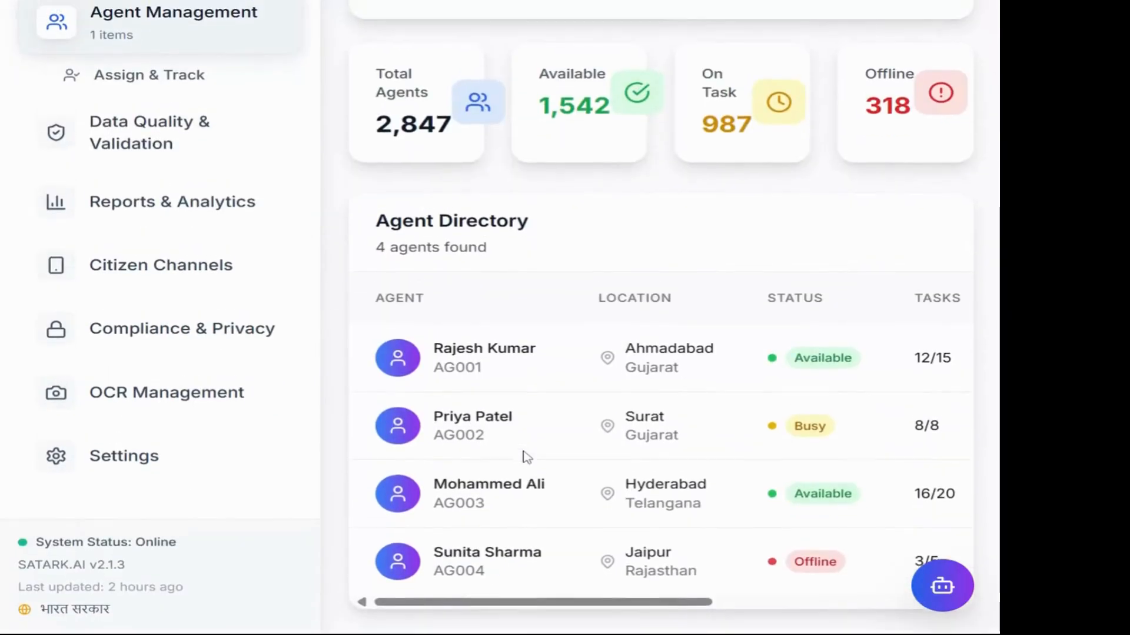
pyautogui.scroll(2, 527, 456)
pyautogui.hscroll(7, 774, 468)
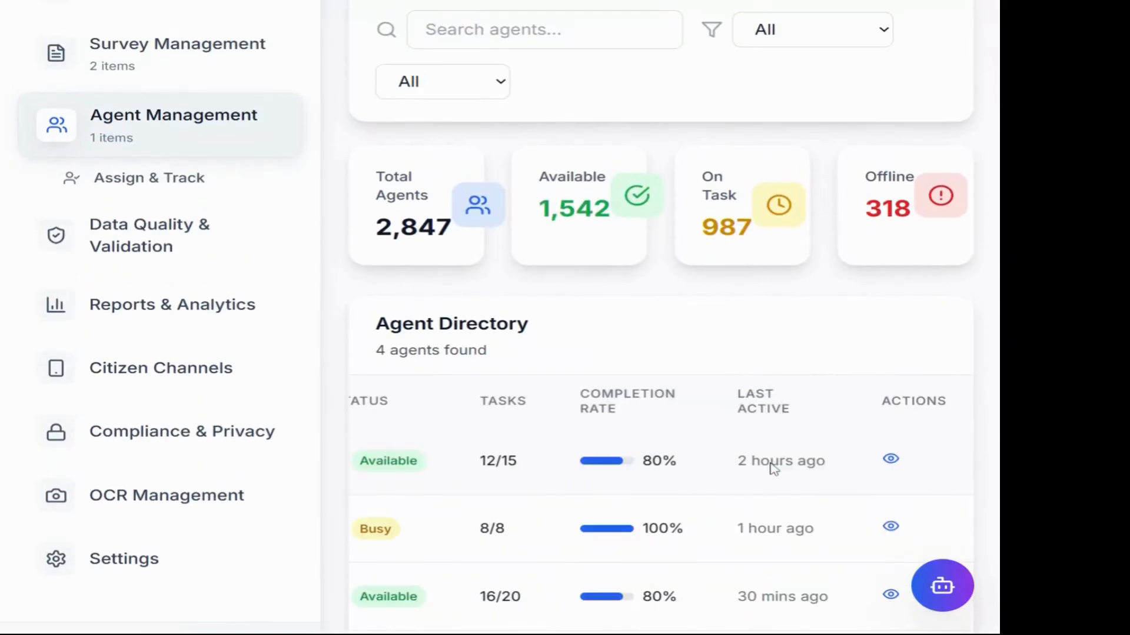
pyautogui.hscroll(-7, 774, 468)
pyautogui.scroll(6, 683, 165)
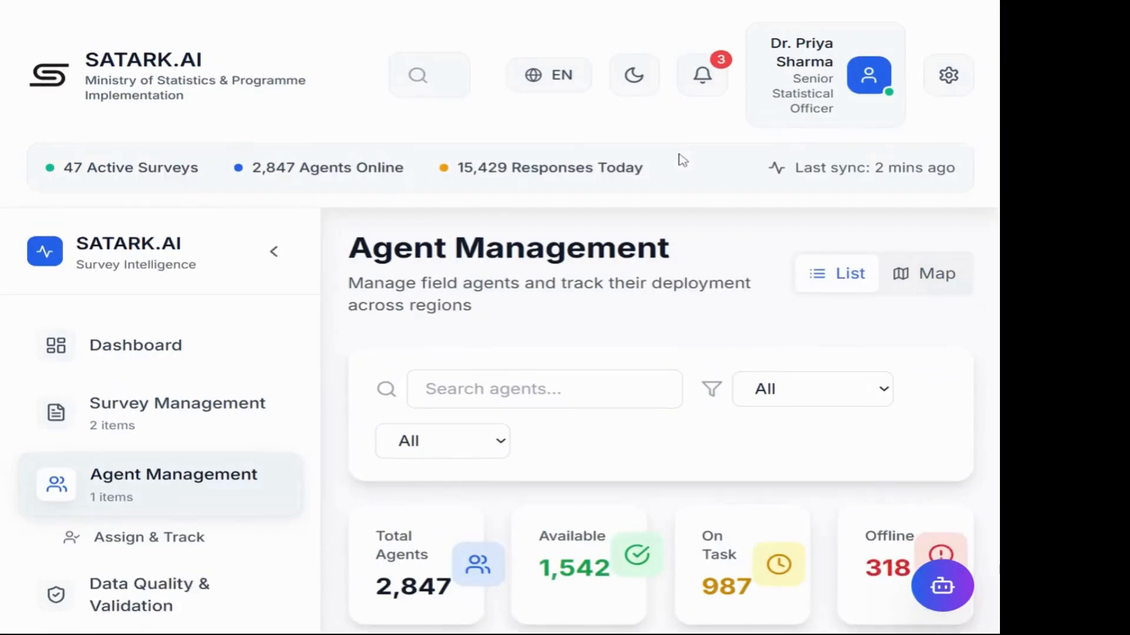
pyautogui.click(916, 274)
pyautogui.scroll(-7, 756, 370)
pyautogui.scroll(7, 757, 371)
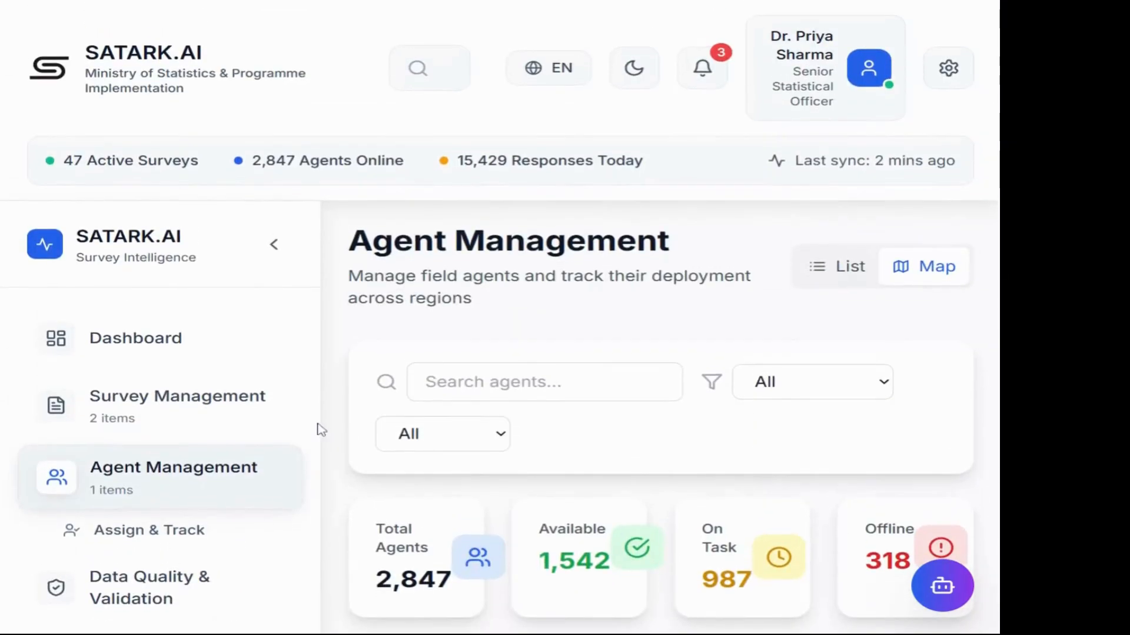
# Step: Look over Assign & Track, then go to the Data Quality & Validation page
pyautogui.click(136, 537)
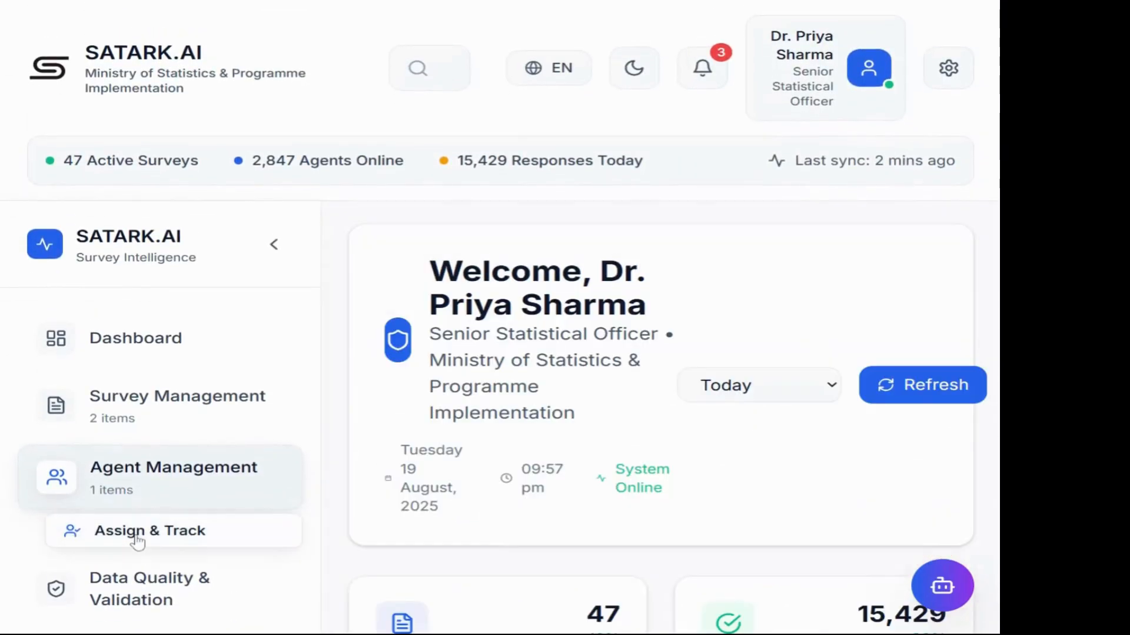
pyautogui.scroll(-8, 499, 536)
pyautogui.scroll(8, 499, 535)
pyautogui.scroll(-1, 501, 534)
pyautogui.scroll(1, 502, 535)
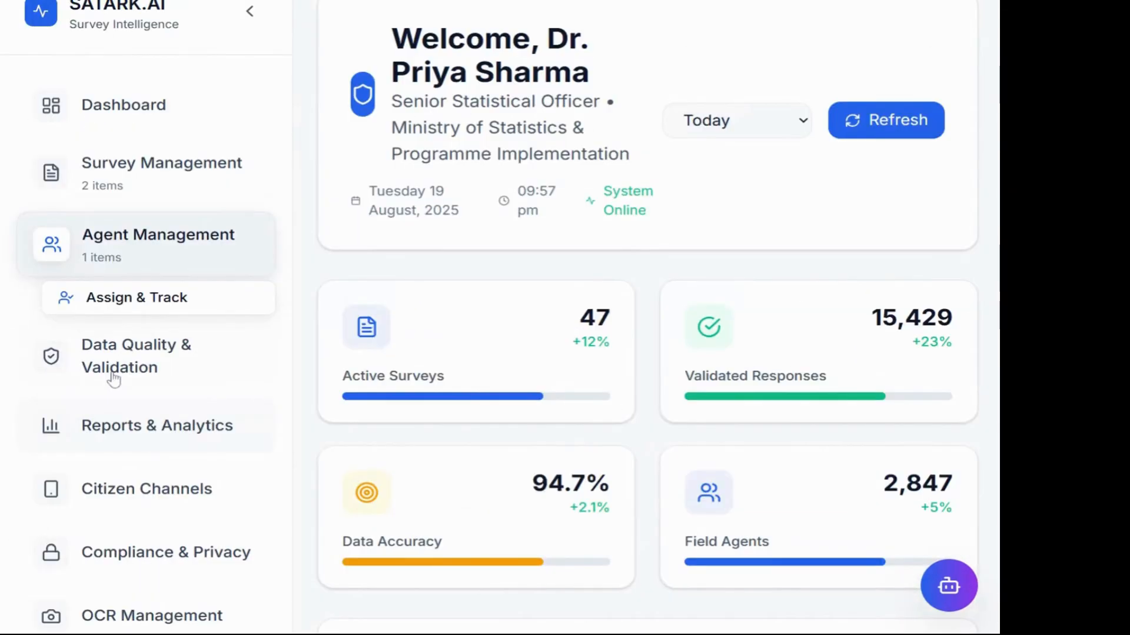
pyautogui.click(113, 372)
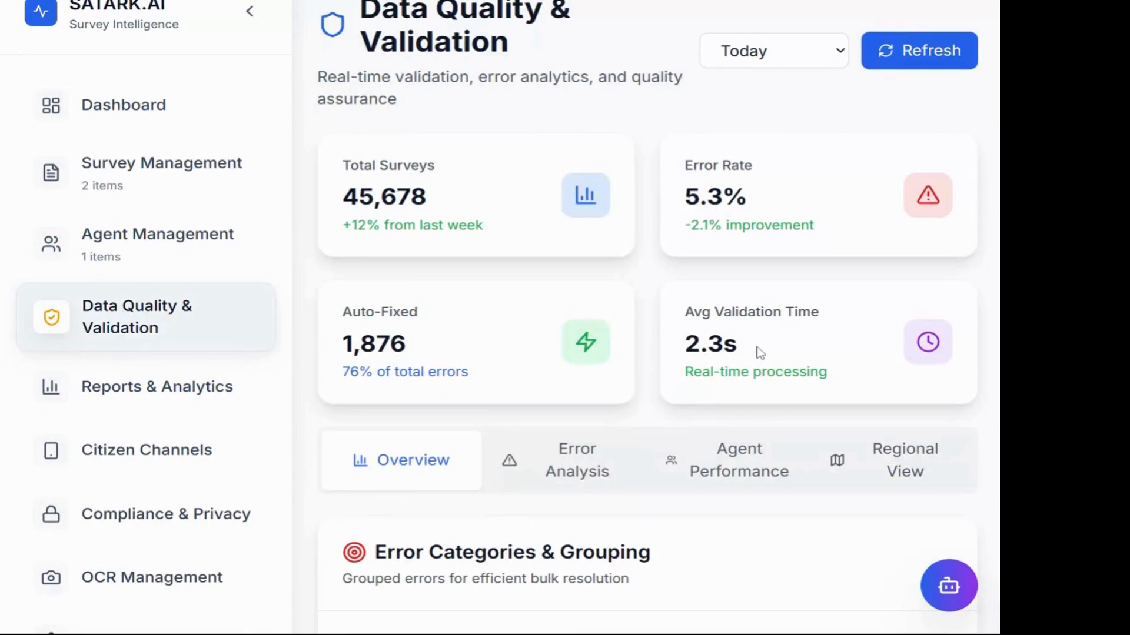
pyautogui.scroll(4, 759, 353)
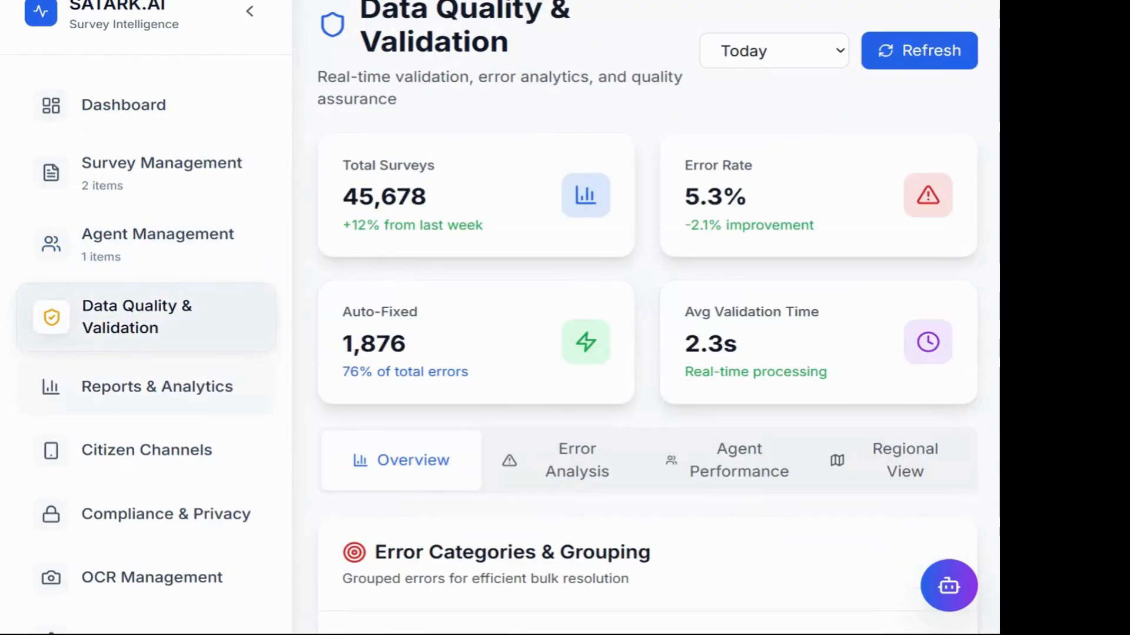
pyautogui.scroll(3, 757, 353)
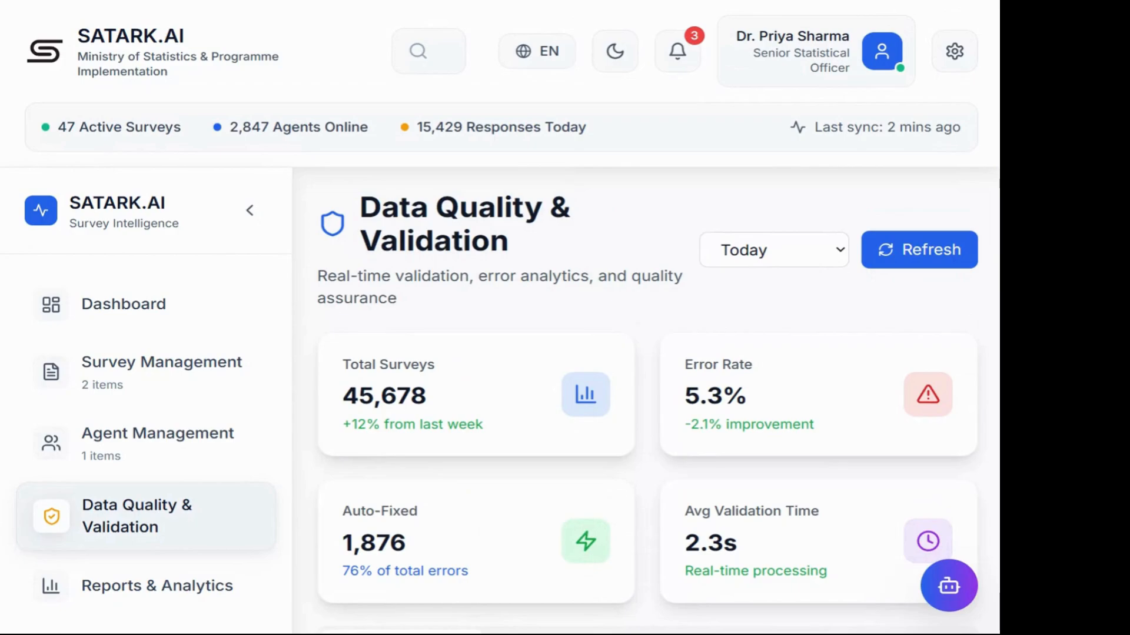
pyautogui.scroll(-7, 804, 383)
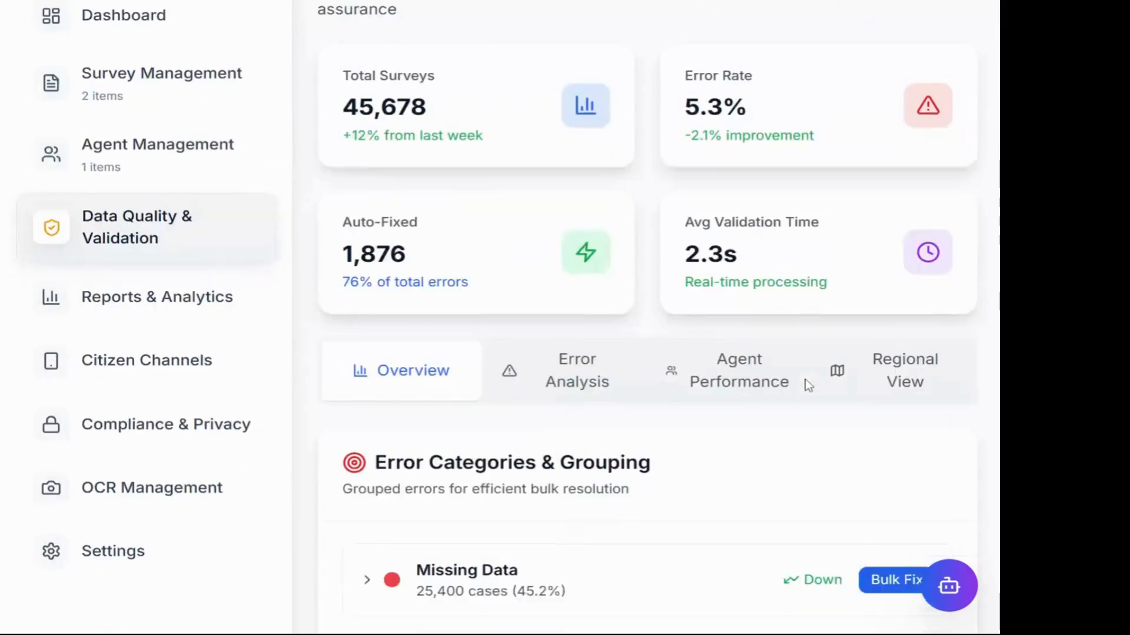
pyautogui.scroll(3, 577, 265)
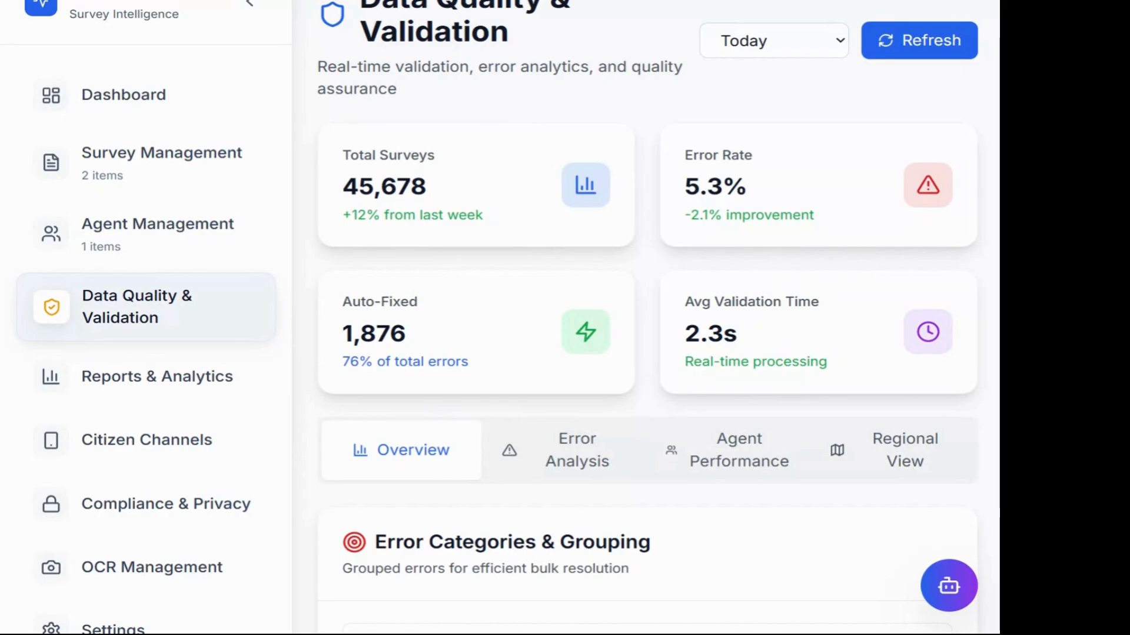
pyautogui.scroll(-3, 555, 442)
pyautogui.scroll(5, 556, 442)
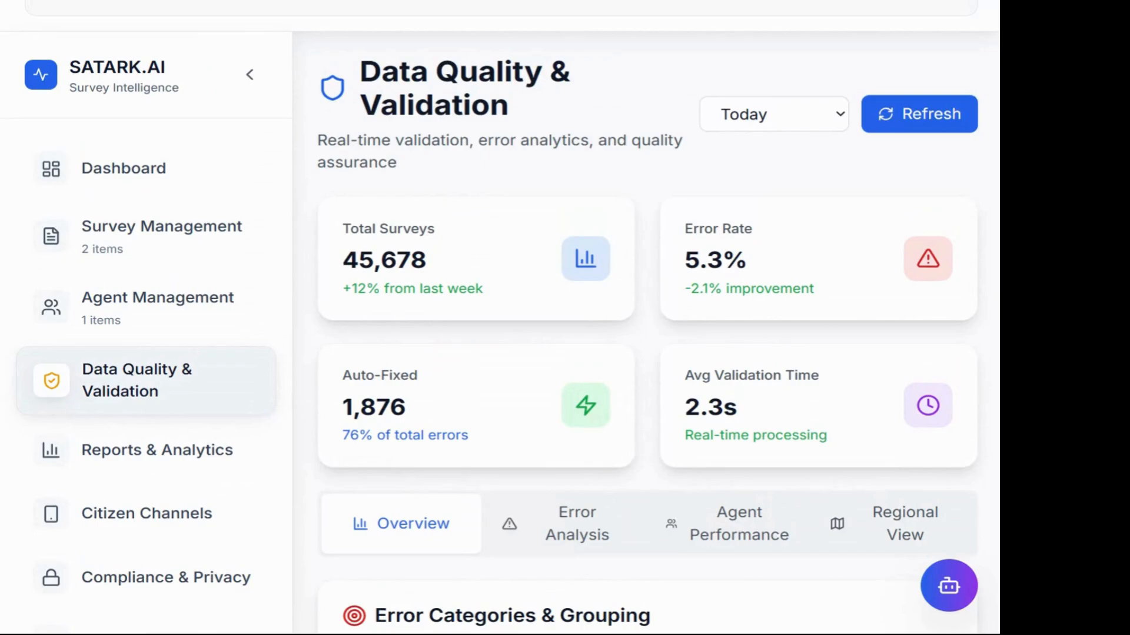
pyautogui.scroll(-10, 613, 209)
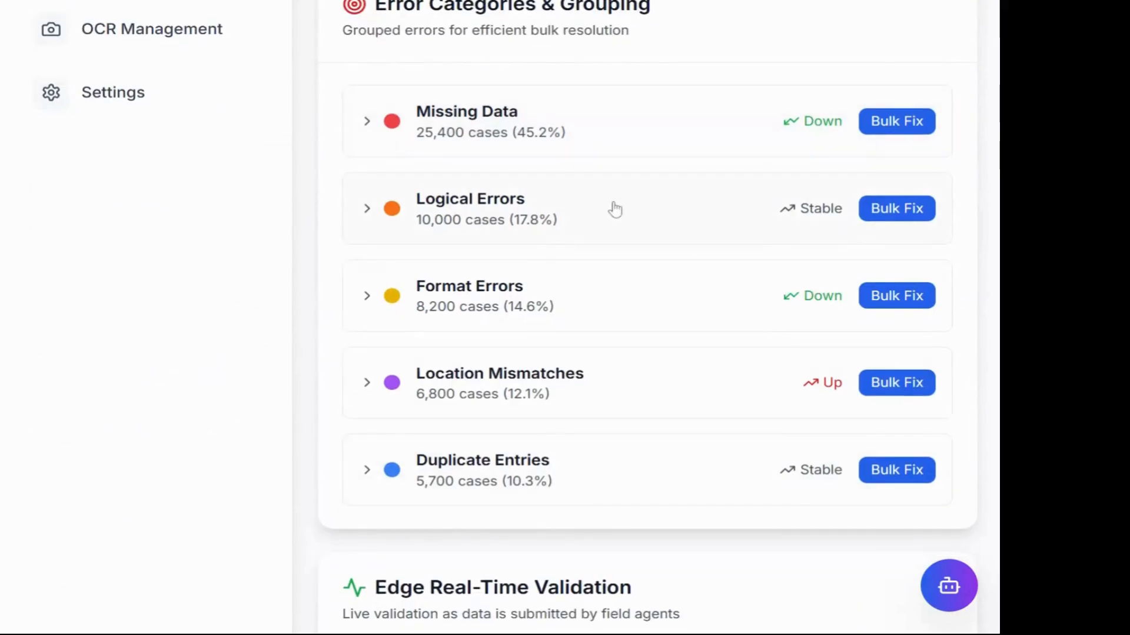
# Step: Review Error Categories and Edge Real-Time Validation, then show the Error Analysis list of 3 errors
pyautogui.scroll(3, 612, 209)
pyautogui.scroll(2, 719, 207)
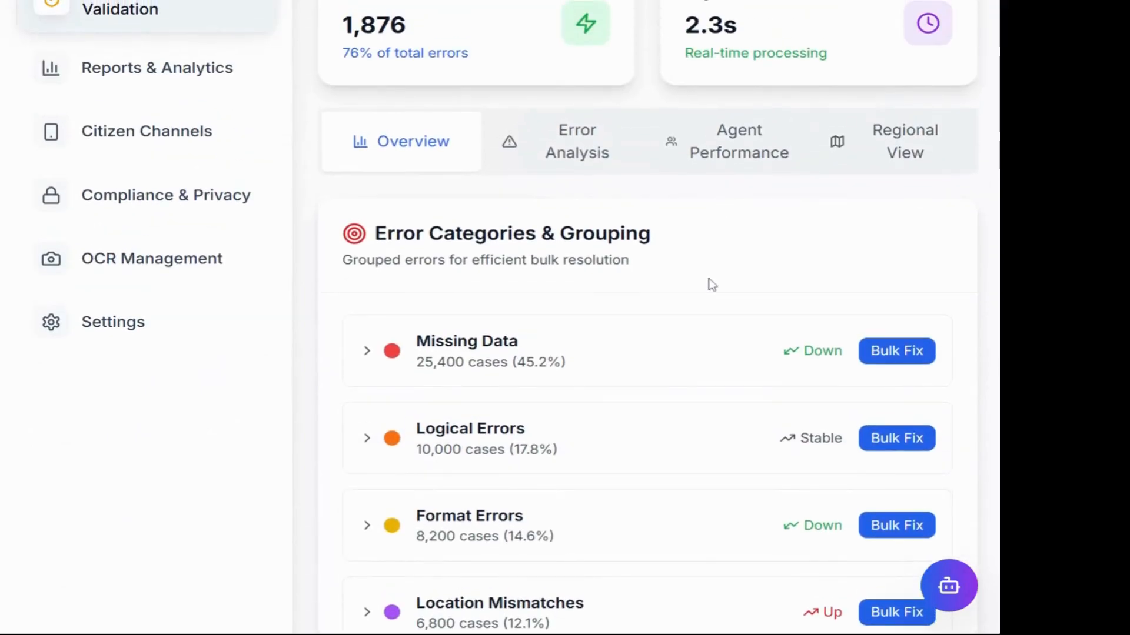
pyautogui.scroll(7, 712, 285)
pyautogui.scroll(-2, 712, 285)
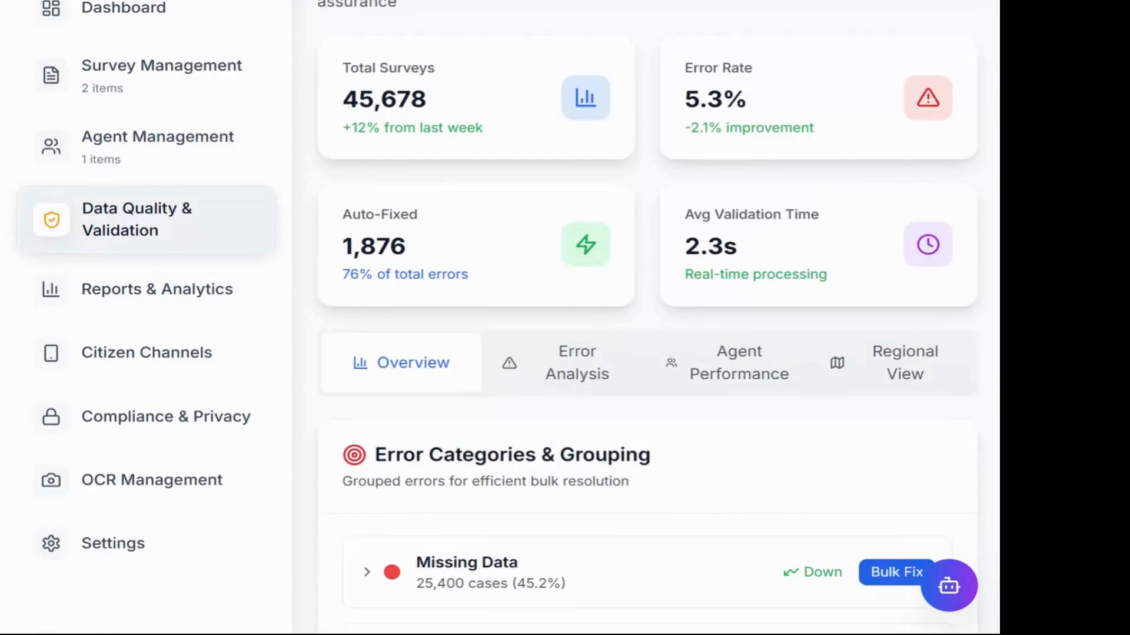
pyautogui.scroll(1, 501, 318)
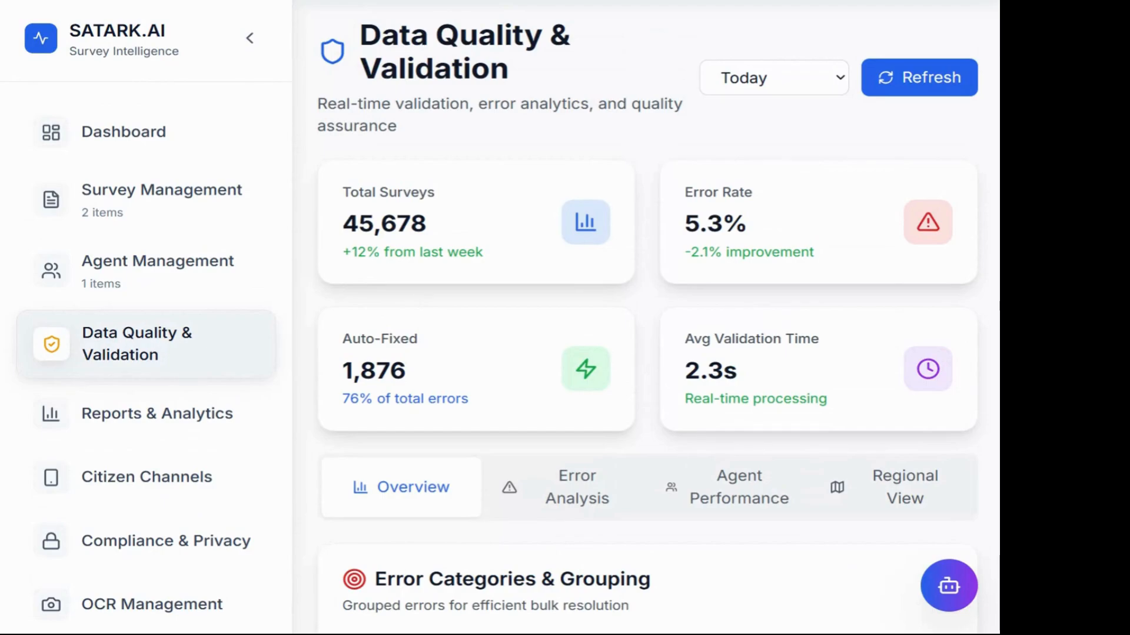
pyautogui.scroll(-8, 647, 318)
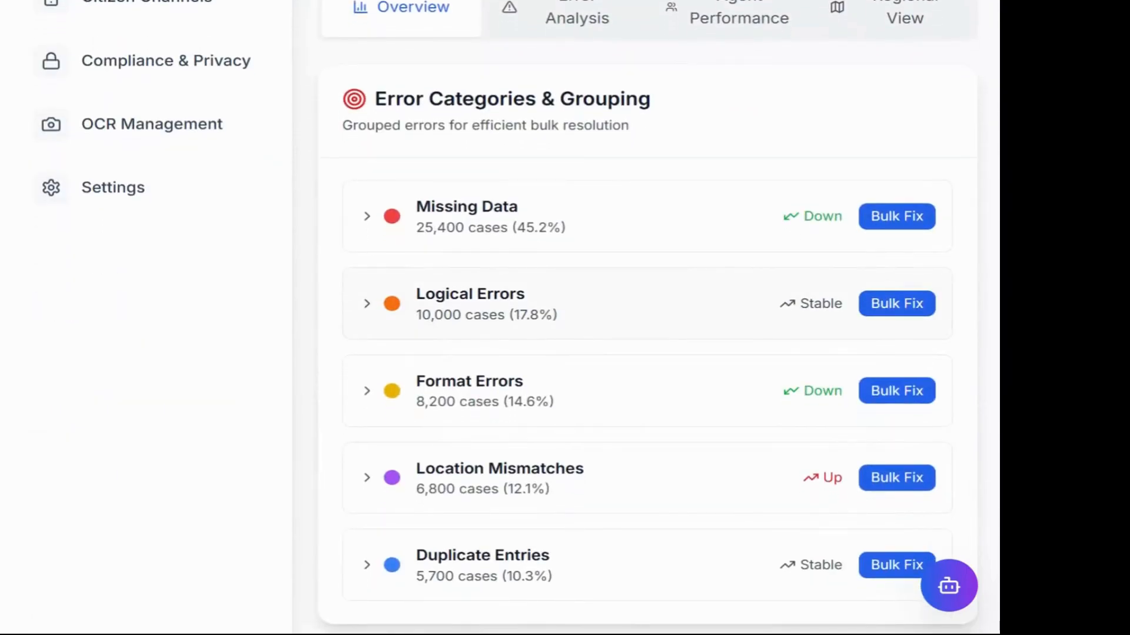
pyautogui.scroll(-2, 647, 318)
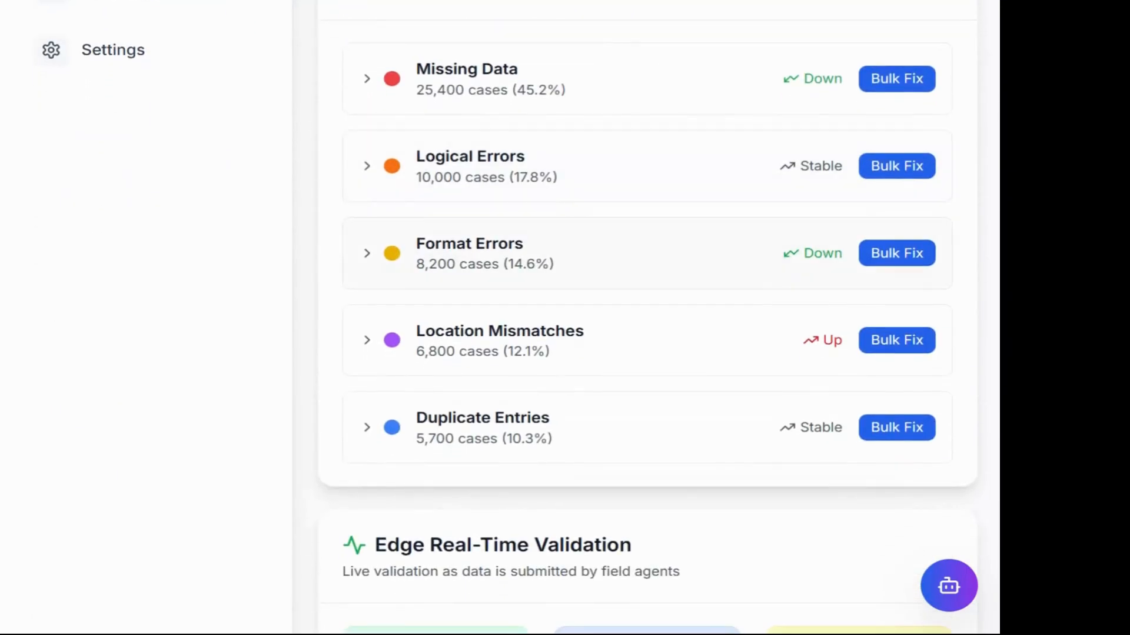
pyautogui.scroll(3, 647, 318)
pyautogui.scroll(-7, 647, 317)
pyautogui.scroll(5, 647, 318)
pyautogui.scroll(-5, 647, 317)
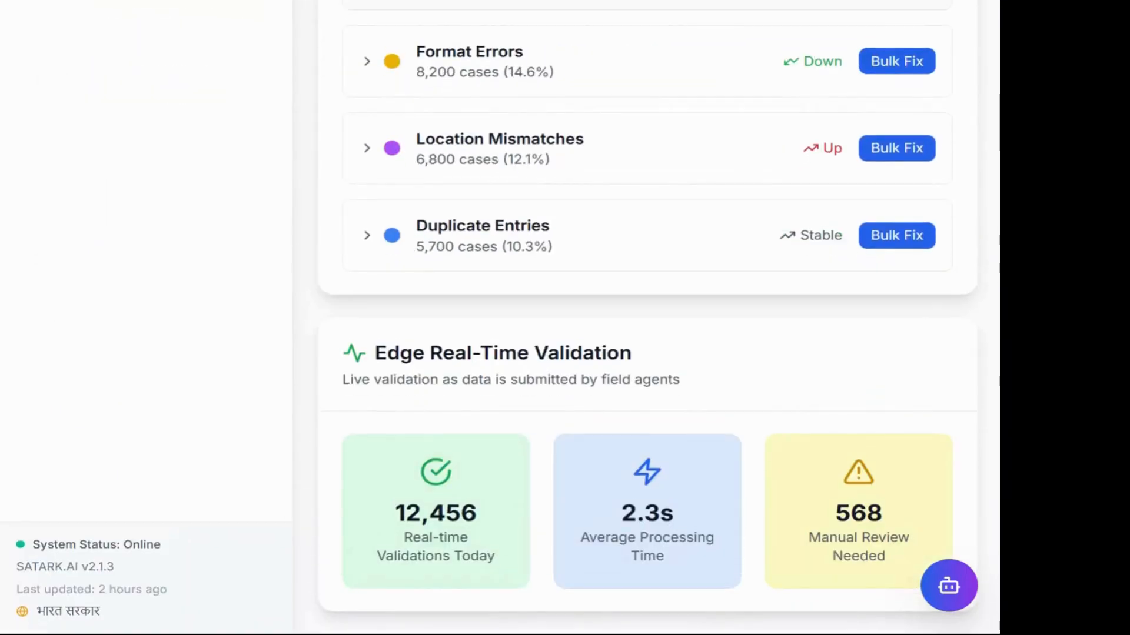
pyautogui.scroll(8, 647, 318)
pyautogui.click(568, 158)
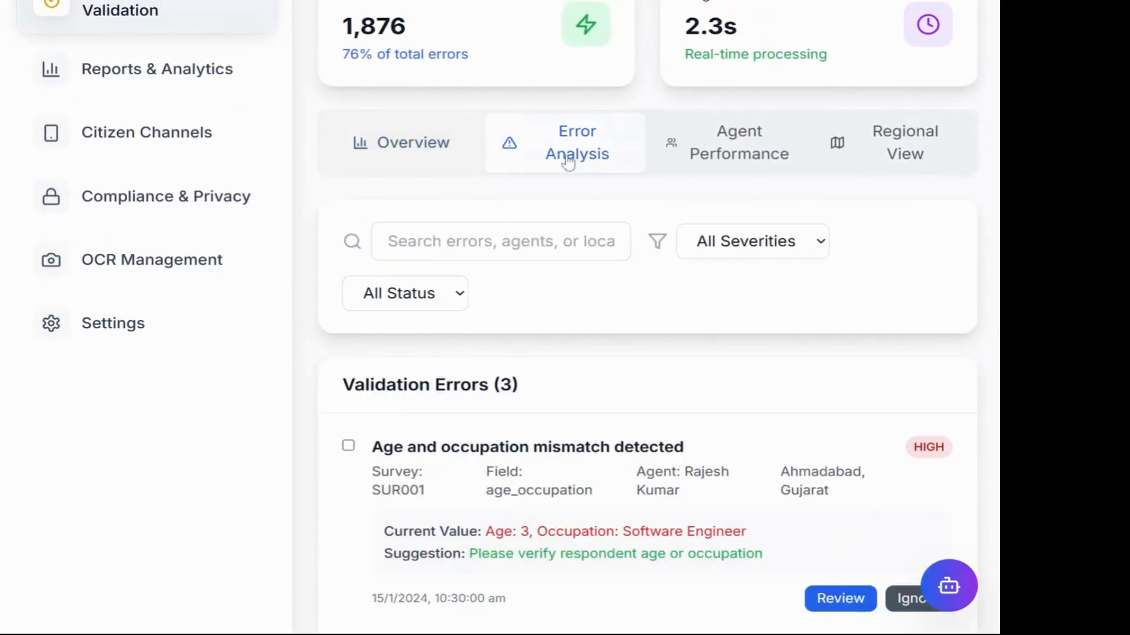
# Step: Tick the age and occupation mismatch error and scroll through the error cards
pyautogui.scroll(-8, 614, 423)
pyautogui.scroll(5, 613, 423)
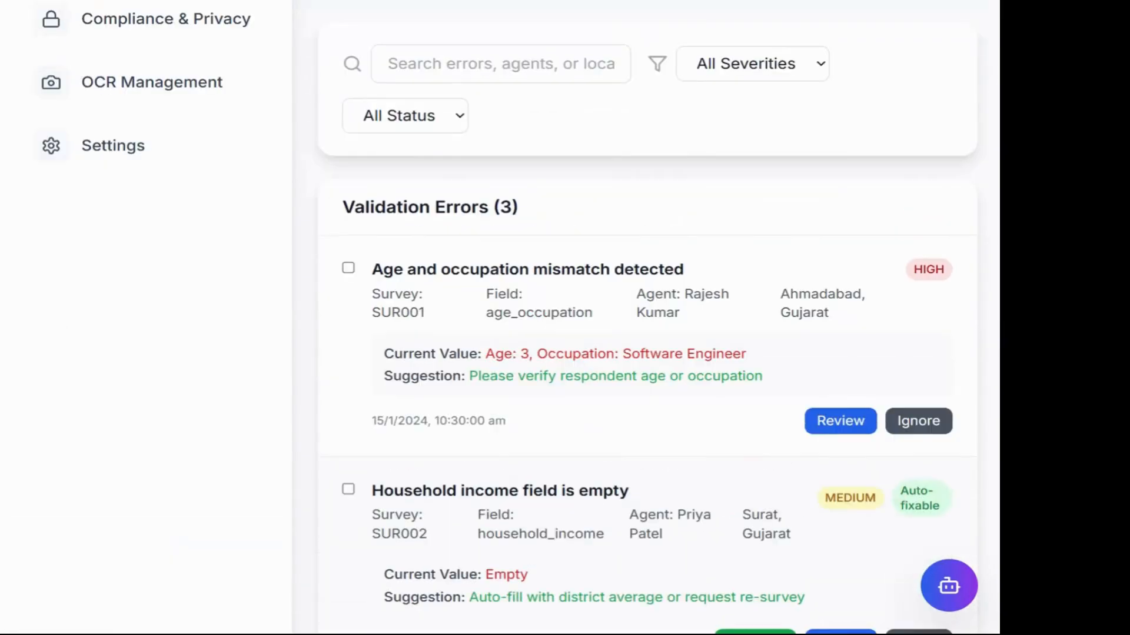
pyautogui.click(347, 271)
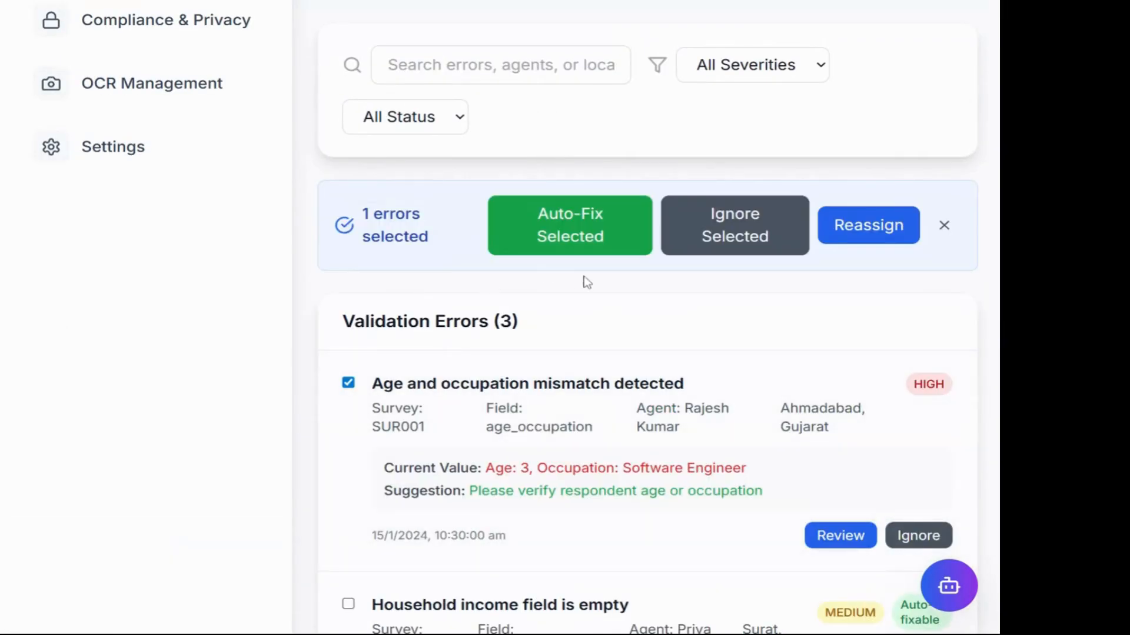
pyautogui.scroll(-1, 598, 391)
pyautogui.scroll(1, 598, 391)
pyautogui.scroll(-2, 598, 391)
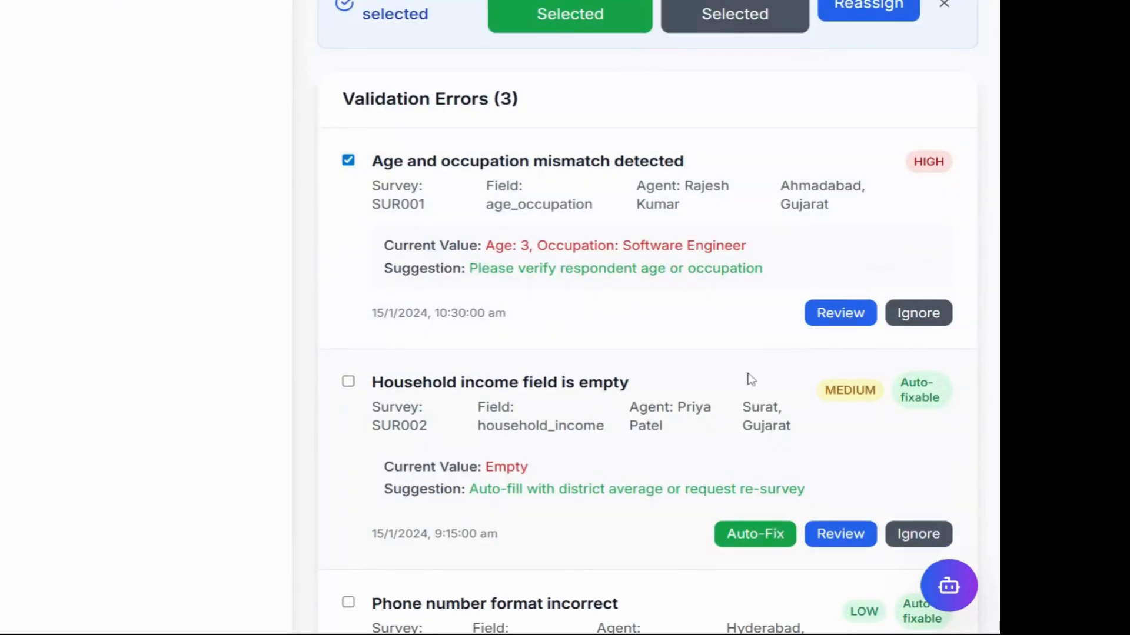
pyautogui.scroll(-3, 674, 312)
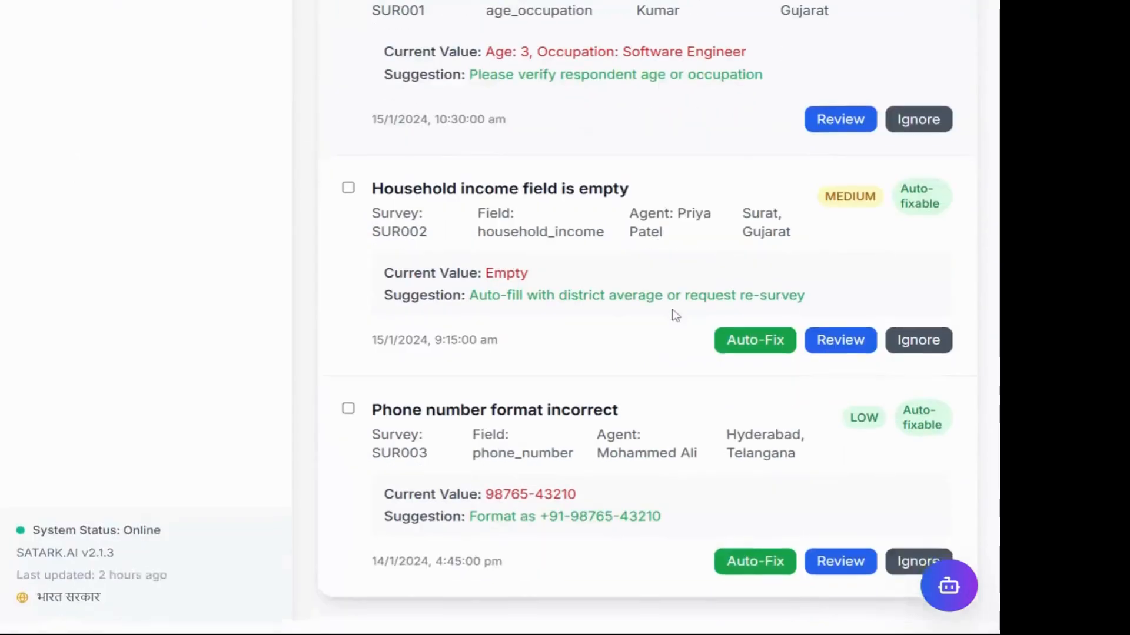
pyautogui.scroll(1, 674, 312)
pyautogui.scroll(1, 675, 315)
pyautogui.scroll(-2, 675, 316)
pyautogui.scroll(1, 675, 315)
pyautogui.scroll(12, 647, 317)
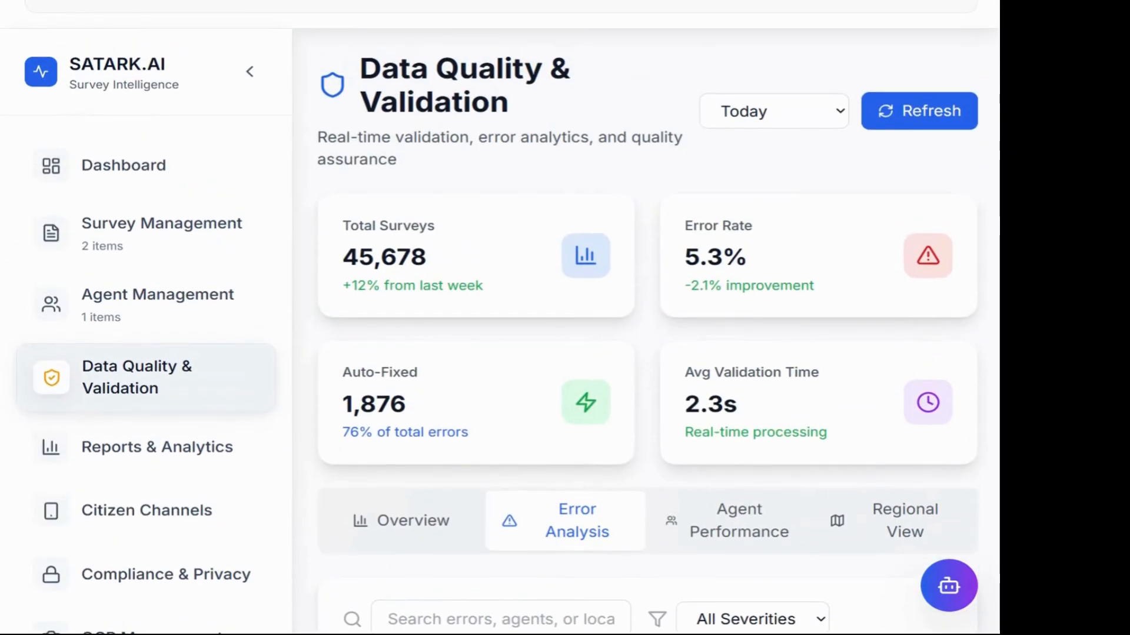
# Step: Show the Agent Performance table listing agents at 5.3%, 12.5% and 17.5% error rates
pyautogui.click(719, 518)
pyautogui.scroll(-4, 718, 520)
pyautogui.hscroll(5, 753, 512)
pyautogui.hscroll(-5, 782, 509)
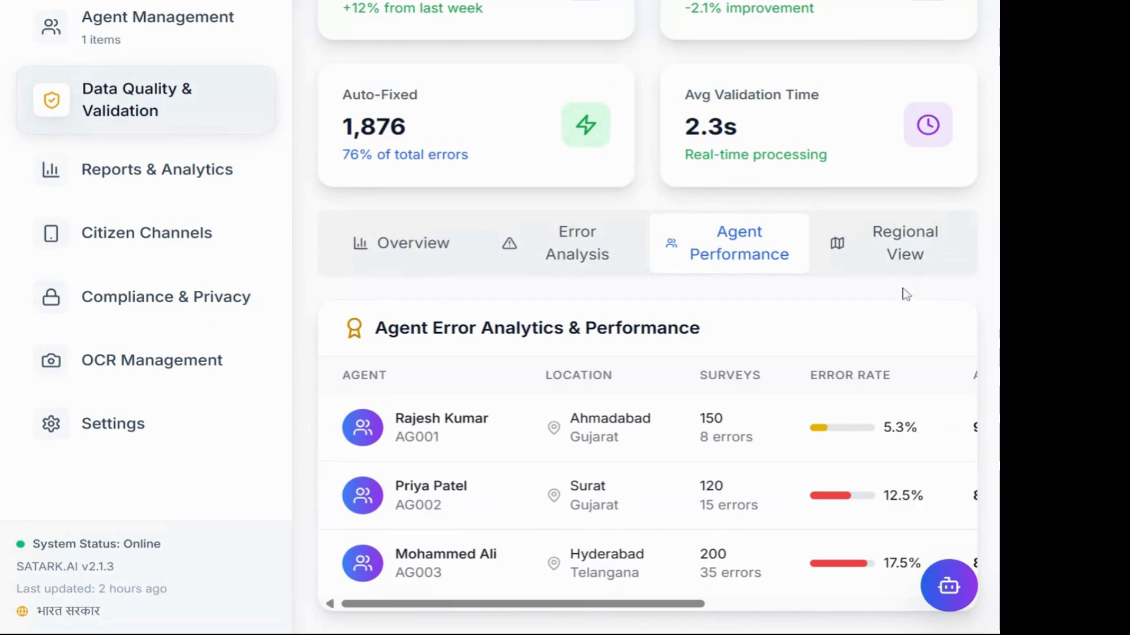
# Step: View the Regional View heatmap for states and districts, then return to Error Analysis
pyautogui.click(889, 268)
pyautogui.scroll(-5, 787, 369)
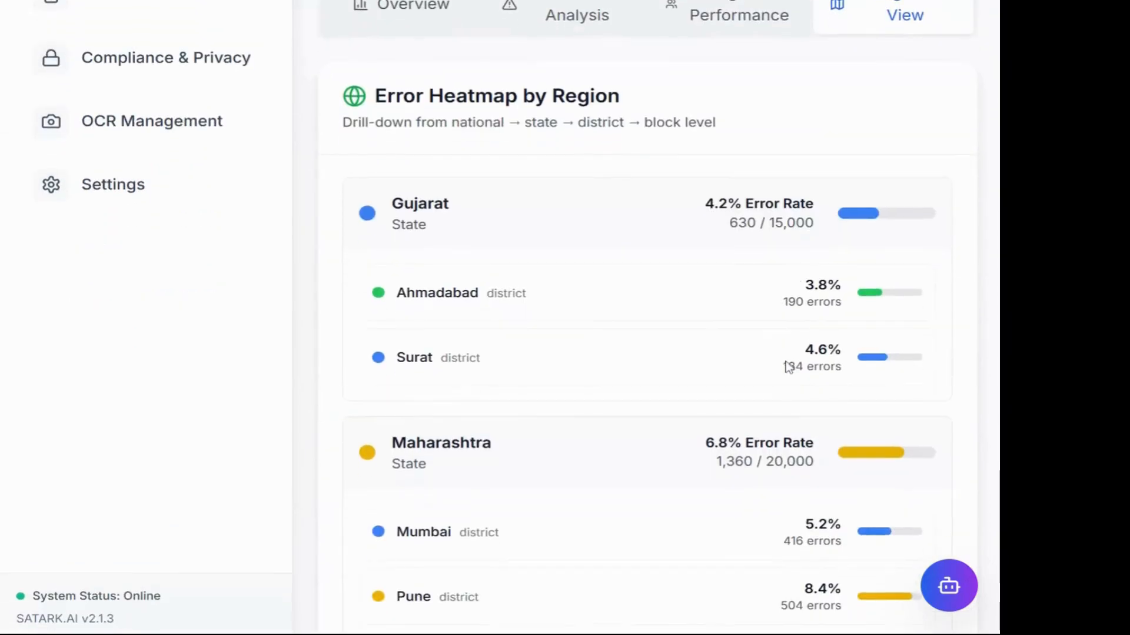
pyautogui.scroll(8, 529, 195)
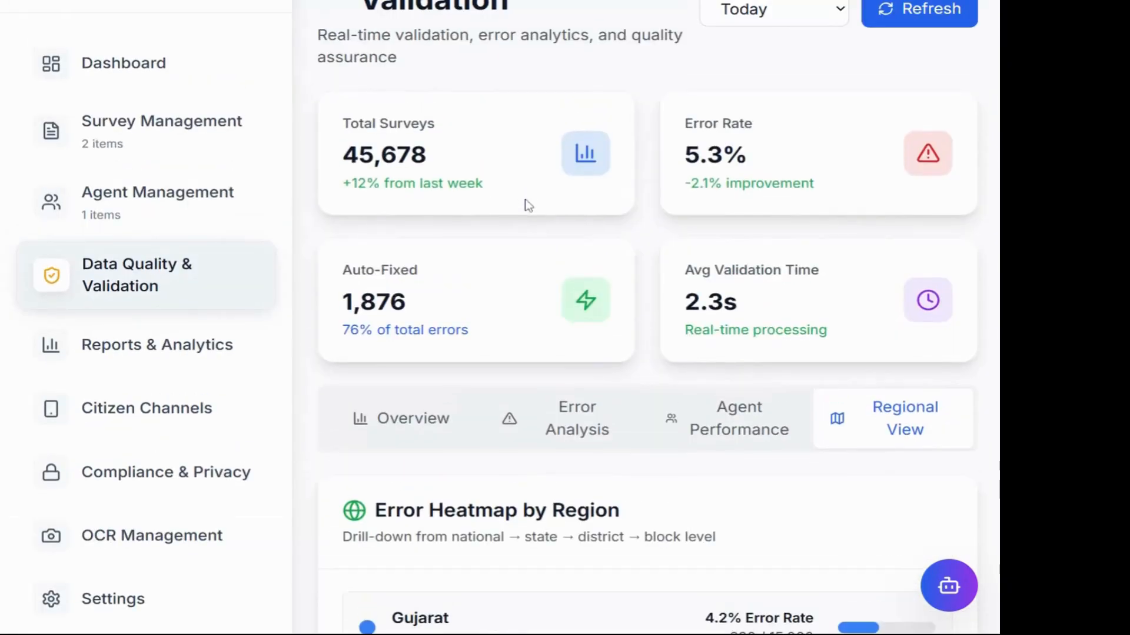
pyautogui.scroll(1, 542, 421)
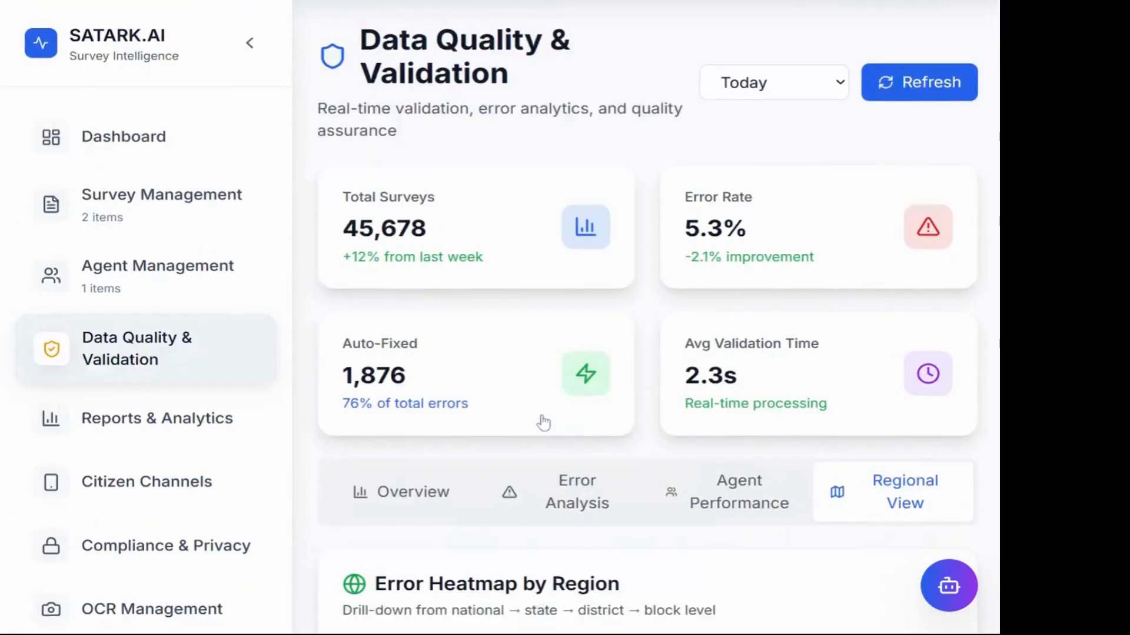
pyautogui.scroll(-9, 559, 364)
pyautogui.scroll(2, 612, 305)
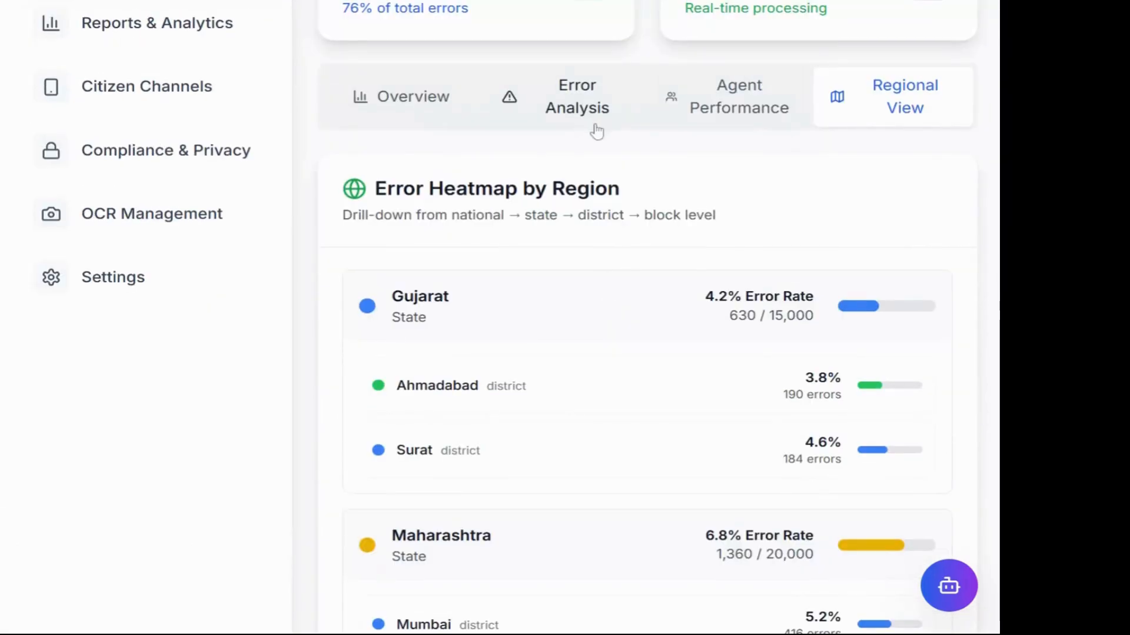
pyautogui.click(595, 118)
pyautogui.scroll(-8, 638, 380)
# Step: Auto-fix the selected age and occupation mismatch validation error
pyautogui.scroll(8, 639, 381)
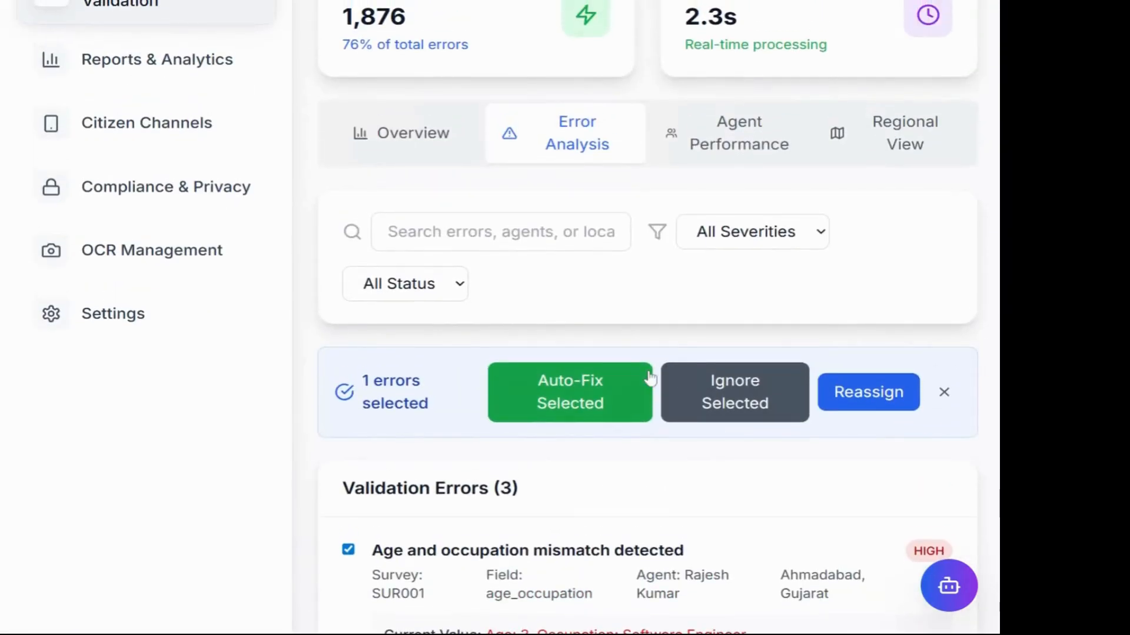
pyautogui.click(644, 379)
pyautogui.scroll(-4, 670, 294)
pyautogui.scroll(10, 672, 295)
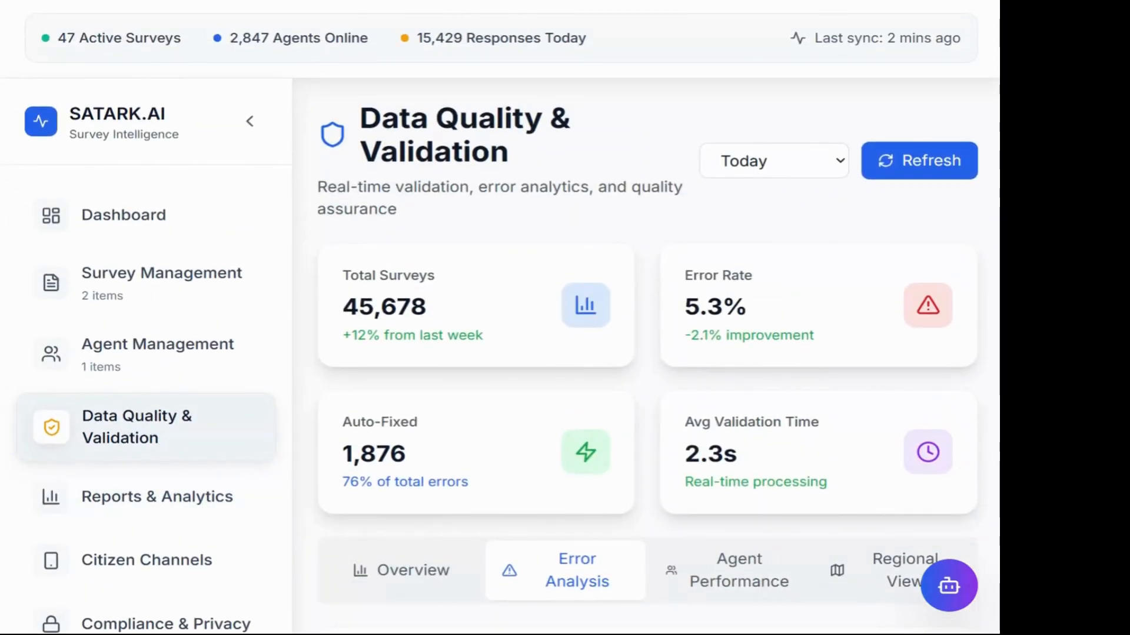
pyautogui.scroll(-10, 647, 317)
# Step: Open Reports & Analytics, which shows a 'Coming soon' Real-Time Analytics placeholder
pyautogui.scroll(12, 648, 318)
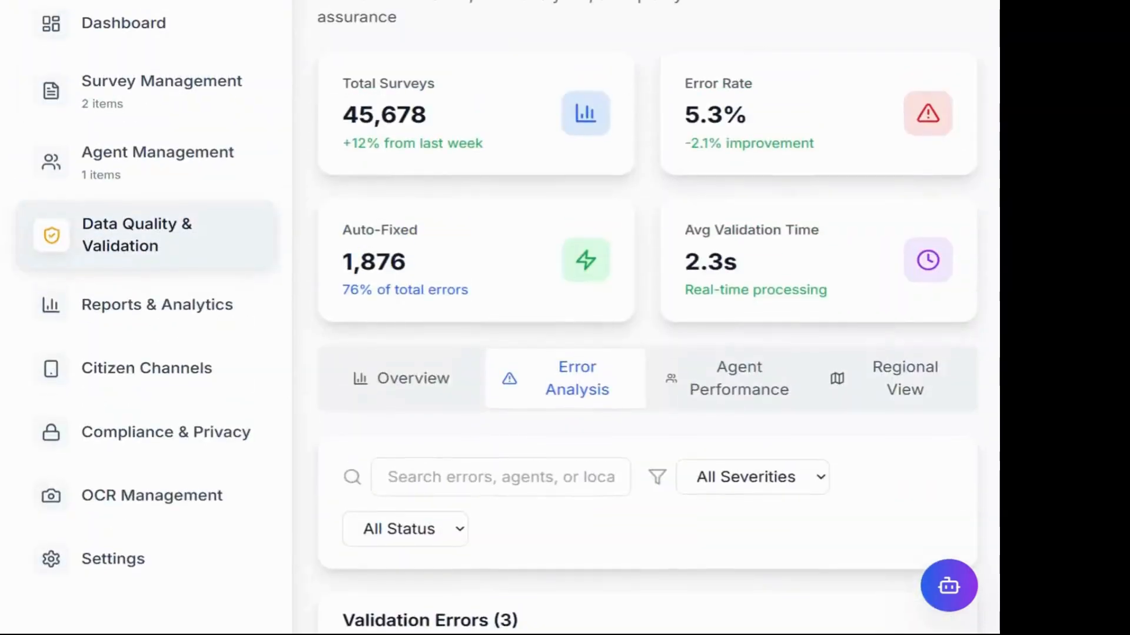
pyautogui.scroll(-6, 647, 318)
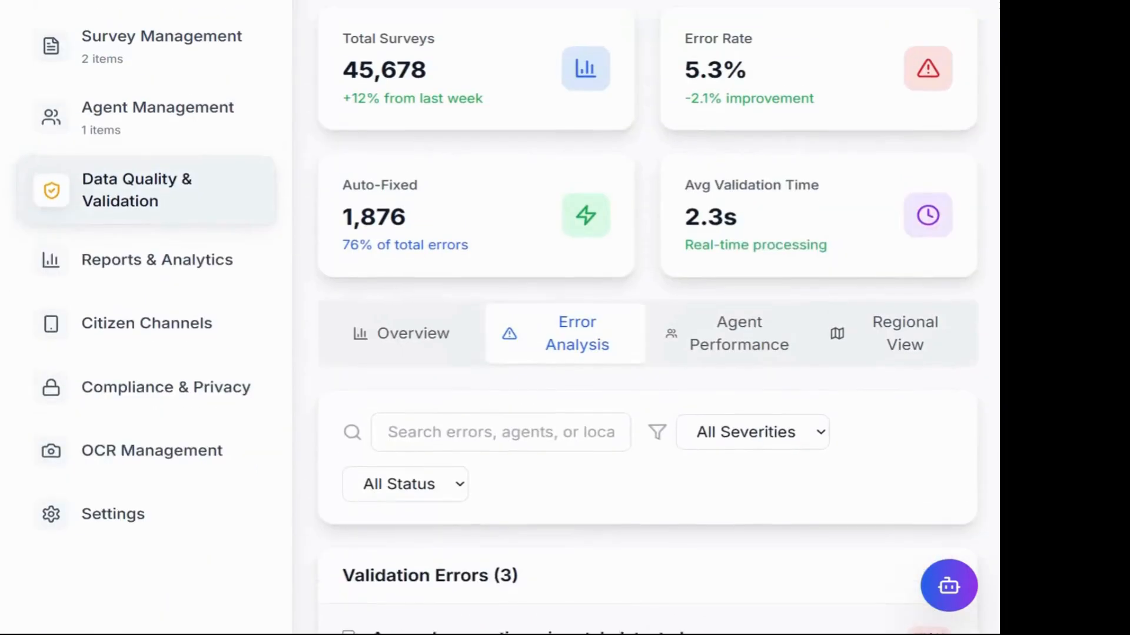
pyautogui.scroll(2, 647, 318)
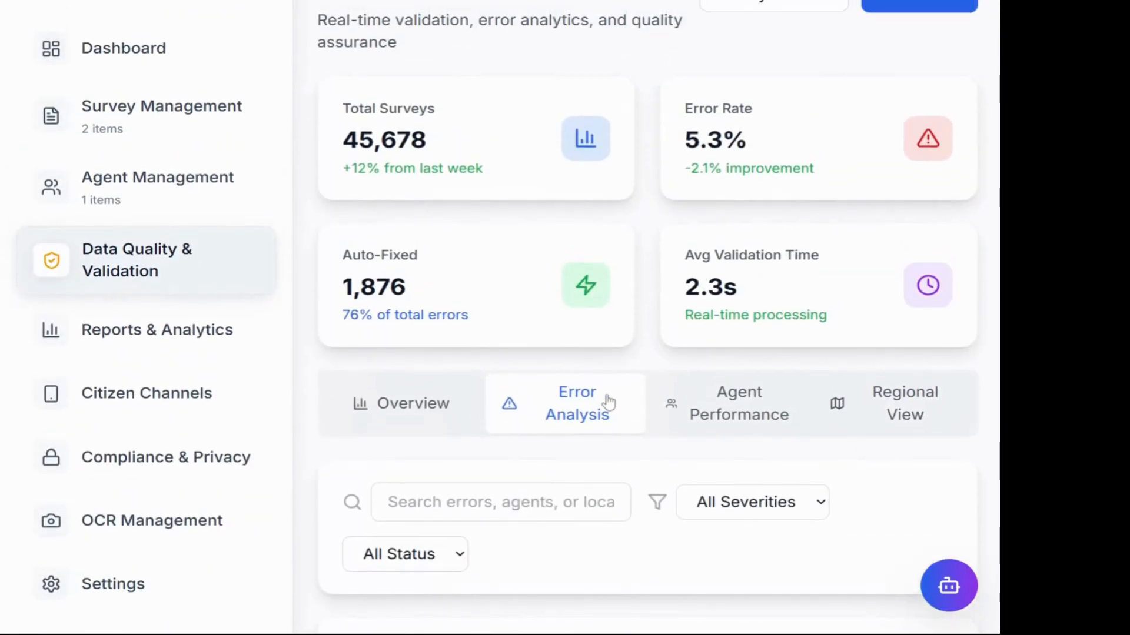
pyautogui.scroll(3, 648, 342)
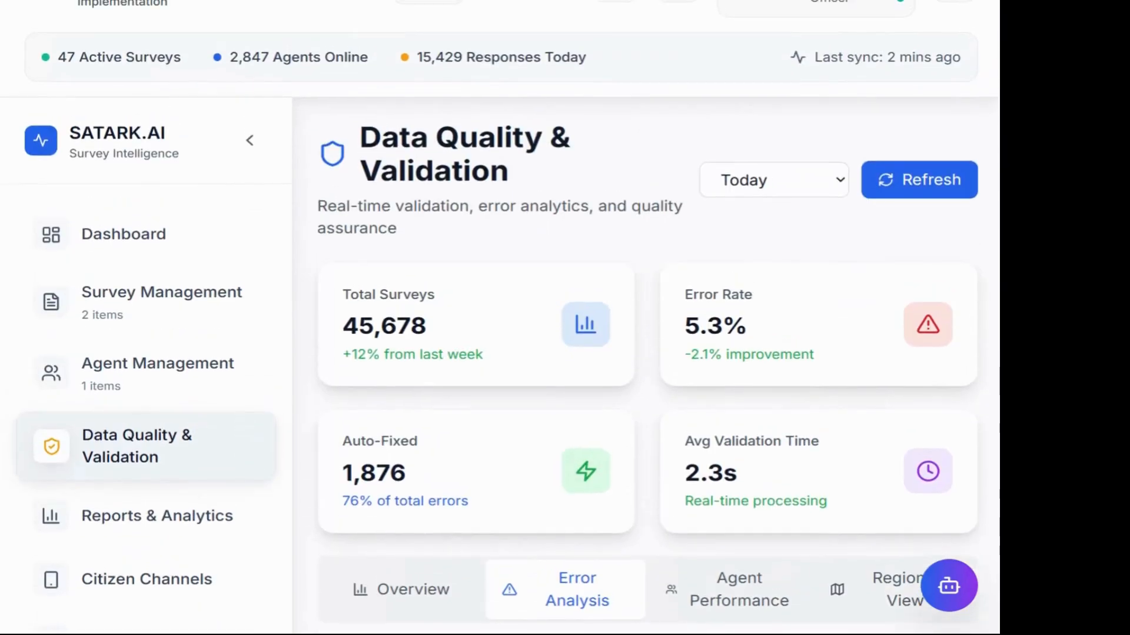
pyautogui.scroll(1, 642, 276)
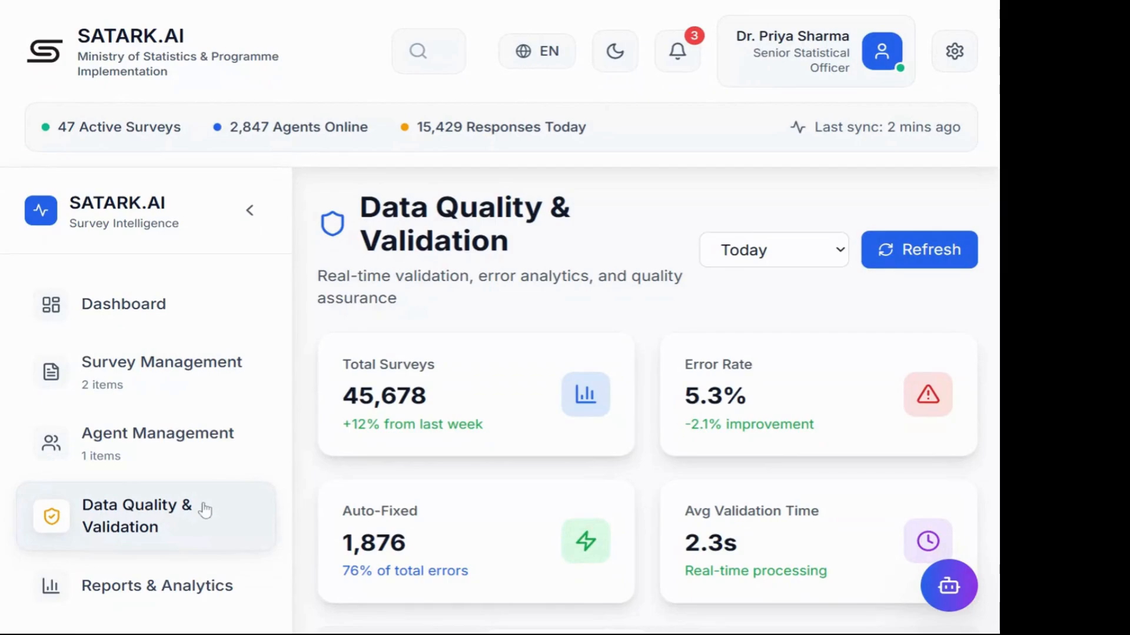
pyautogui.scroll(-4, 205, 510)
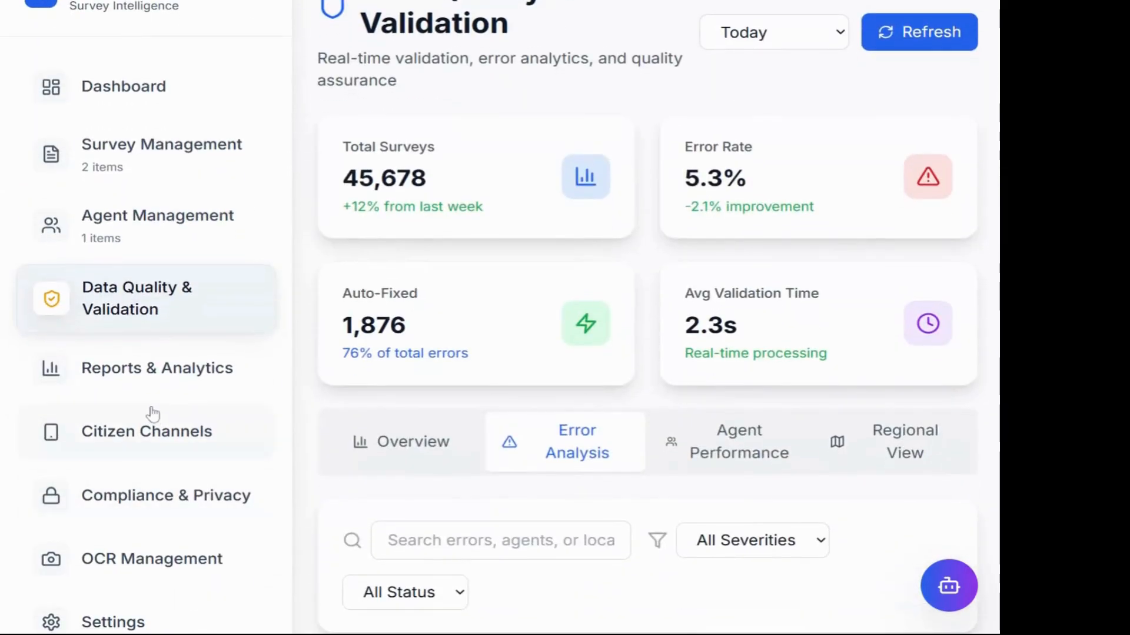
pyautogui.click(105, 372)
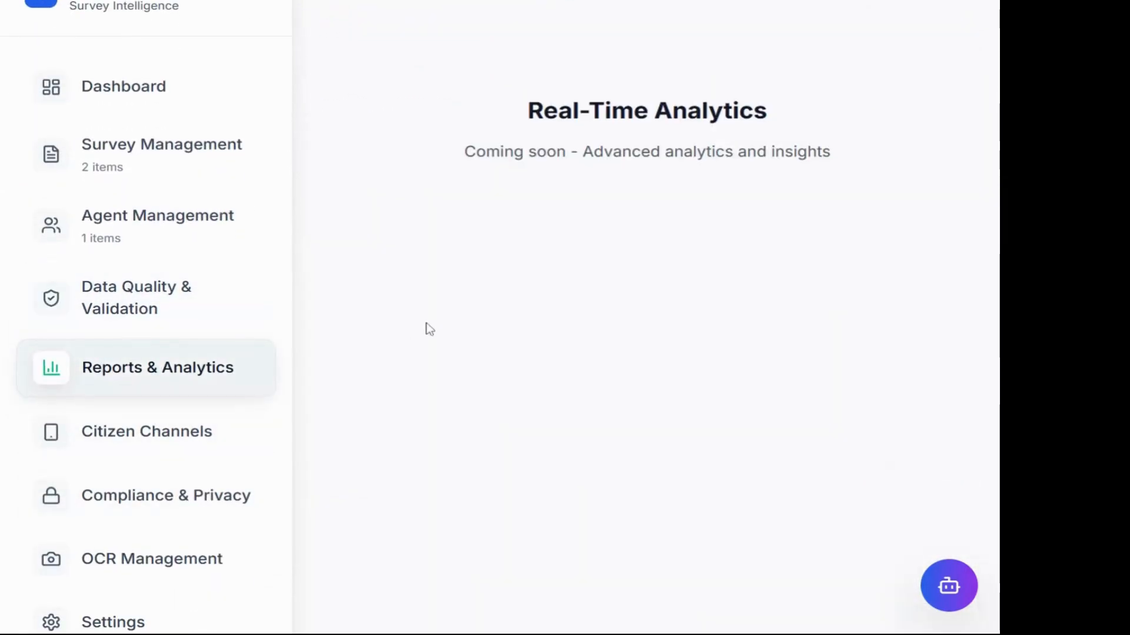
# Step: Open the Citizen Channels section
pyautogui.scroll(3, 429, 329)
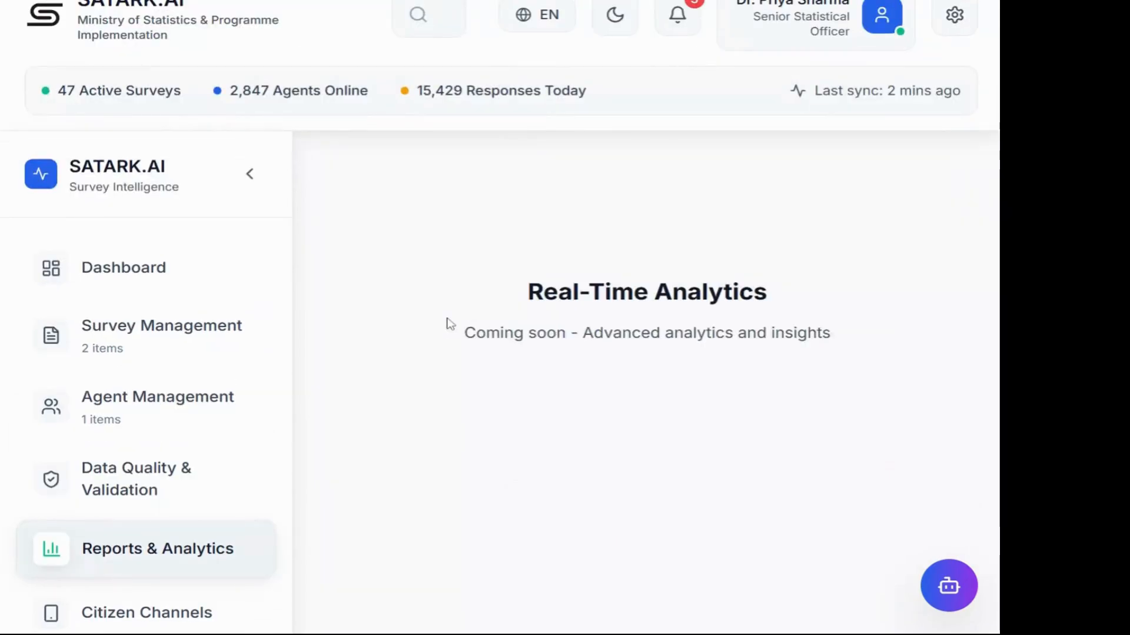
pyautogui.scroll(-4, 450, 324)
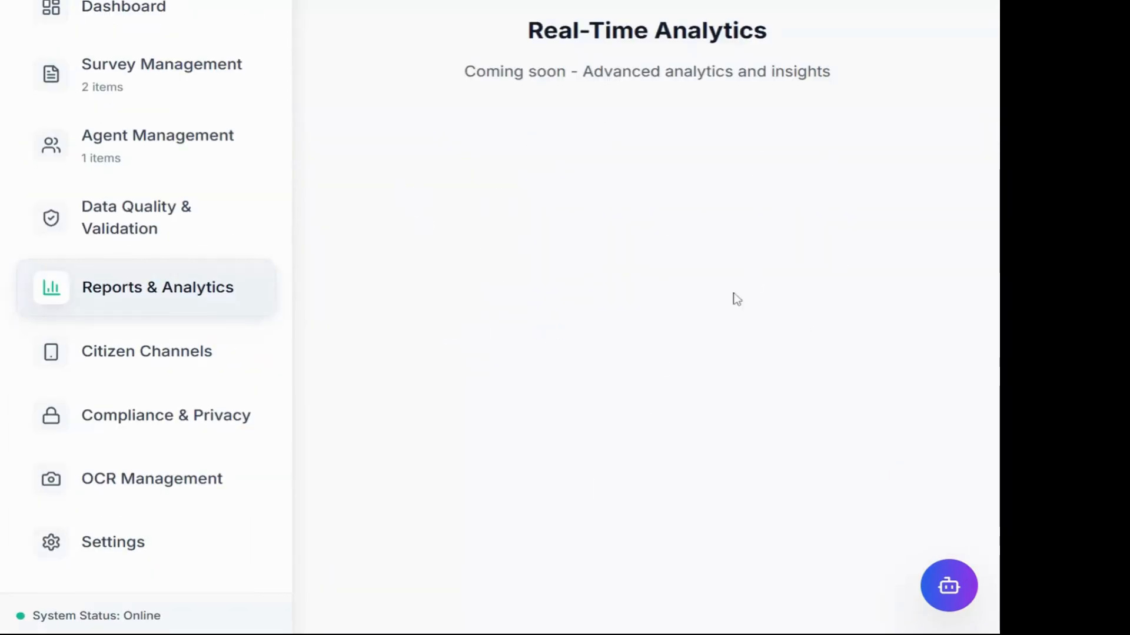
pyautogui.scroll(1, 734, 235)
pyautogui.click(197, 449)
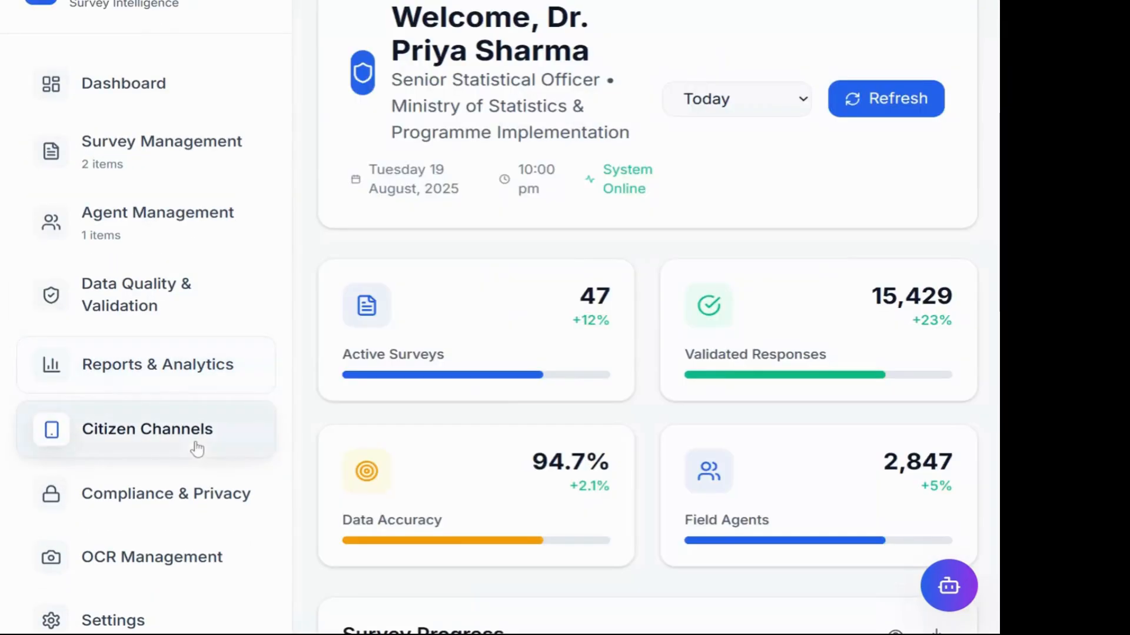
# Step: Look over the survey activity map
pyautogui.scroll(-5, 503, 411)
pyautogui.scroll(7, 503, 412)
pyautogui.scroll(-15, 503, 411)
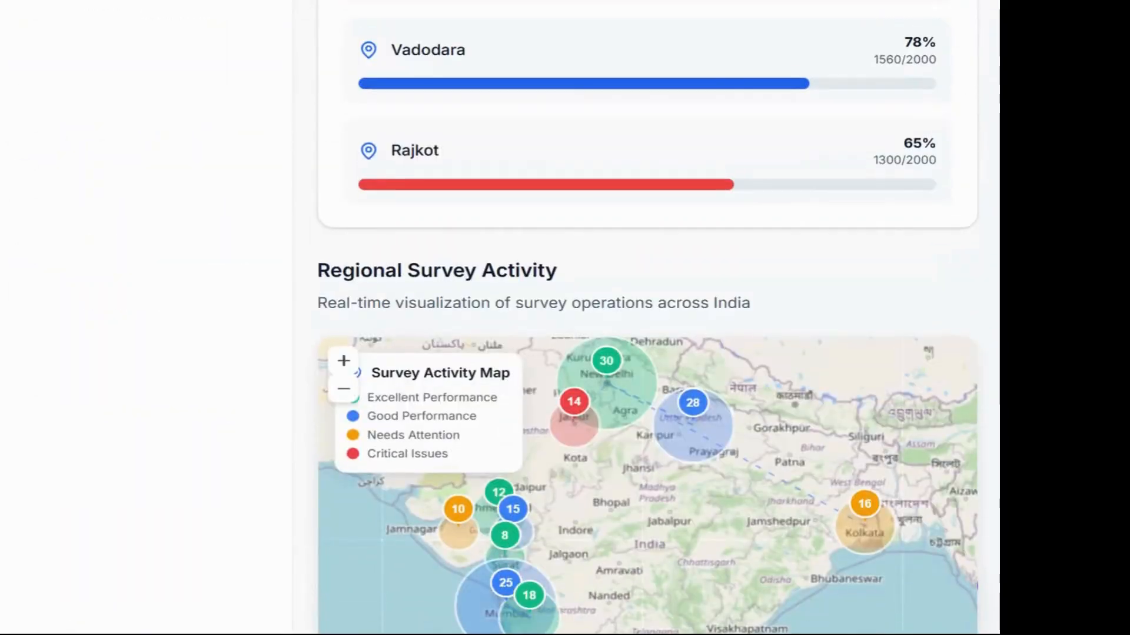
pyautogui.scroll(16, 503, 409)
pyautogui.scroll(-20, 503, 409)
pyautogui.scroll(3, 503, 408)
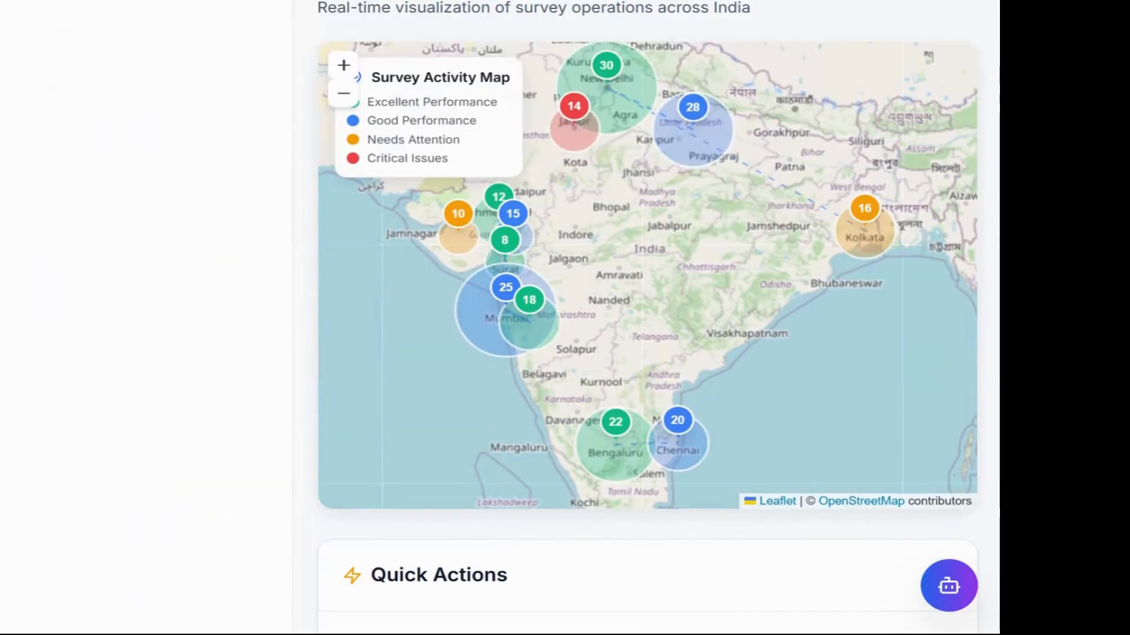
# Step: Visit Compliance & Privacy, then OCR Document Management listing 4 documents at 95% confidence
pyautogui.scroll(2, 556, 276)
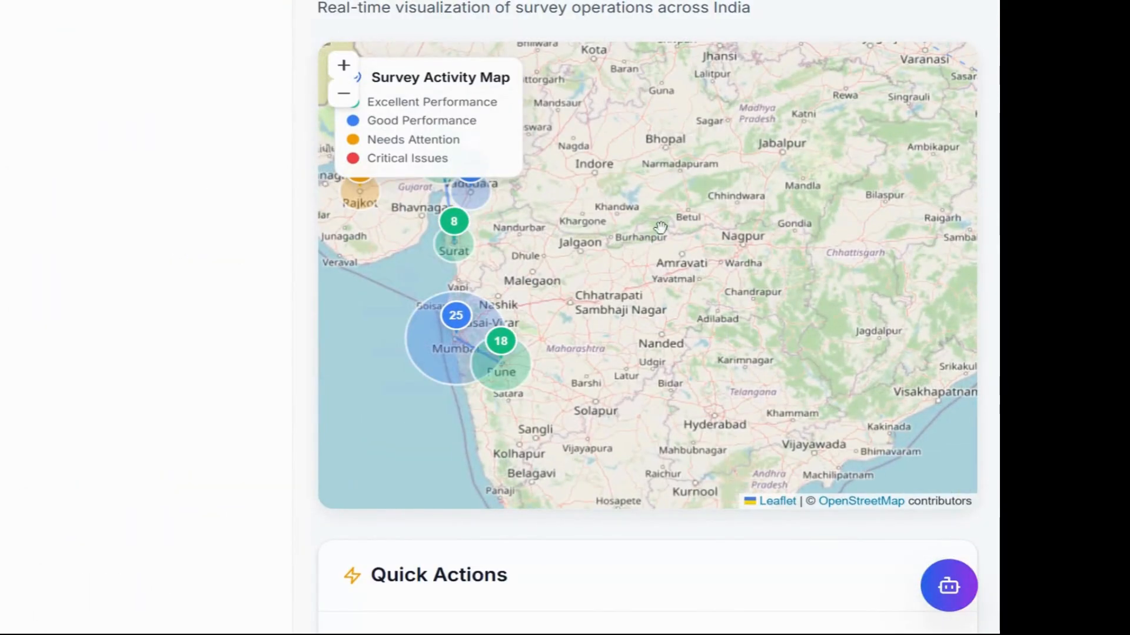
pyautogui.scroll(3, 660, 227)
pyautogui.scroll(10, 242, 318)
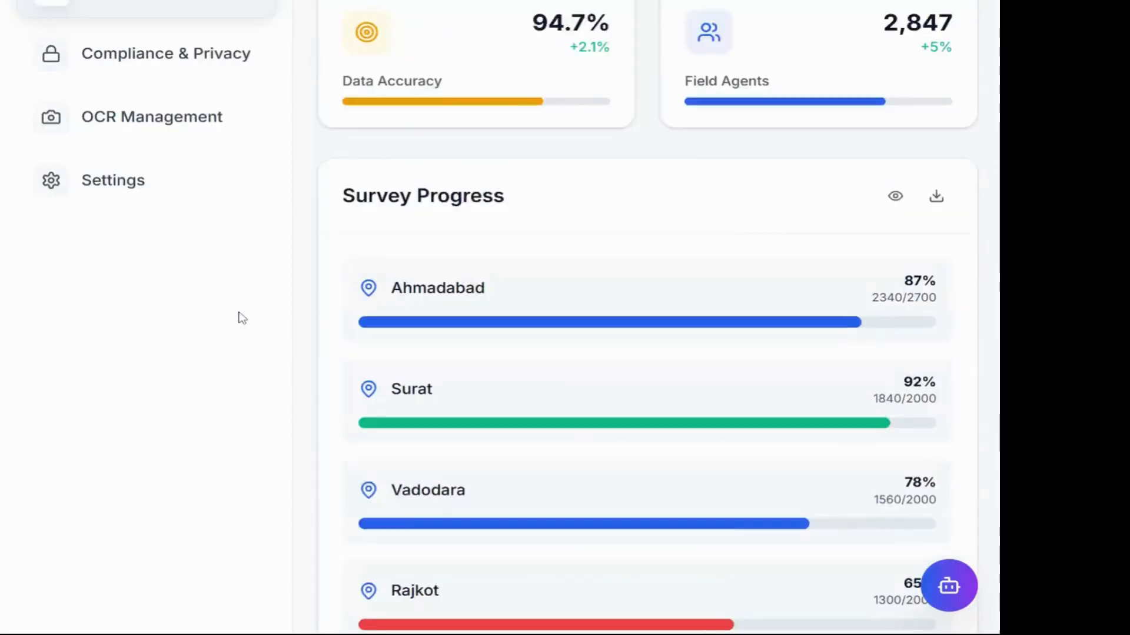
pyautogui.scroll(3, 242, 318)
pyautogui.click(167, 294)
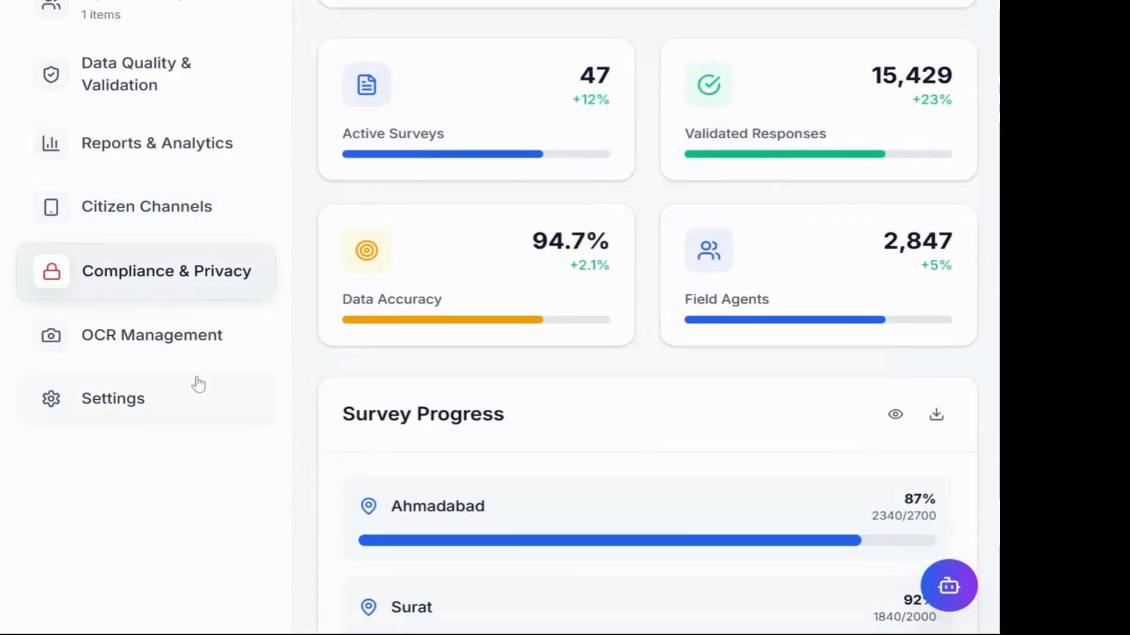
pyautogui.click(132, 334)
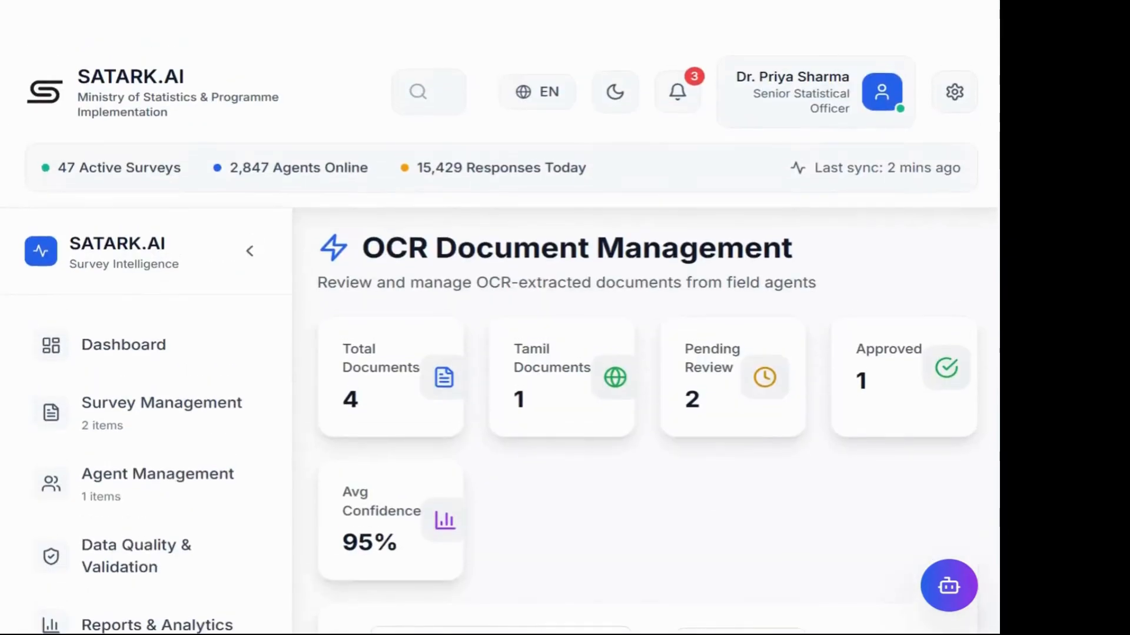
pyautogui.scroll(-1, 674, 412)
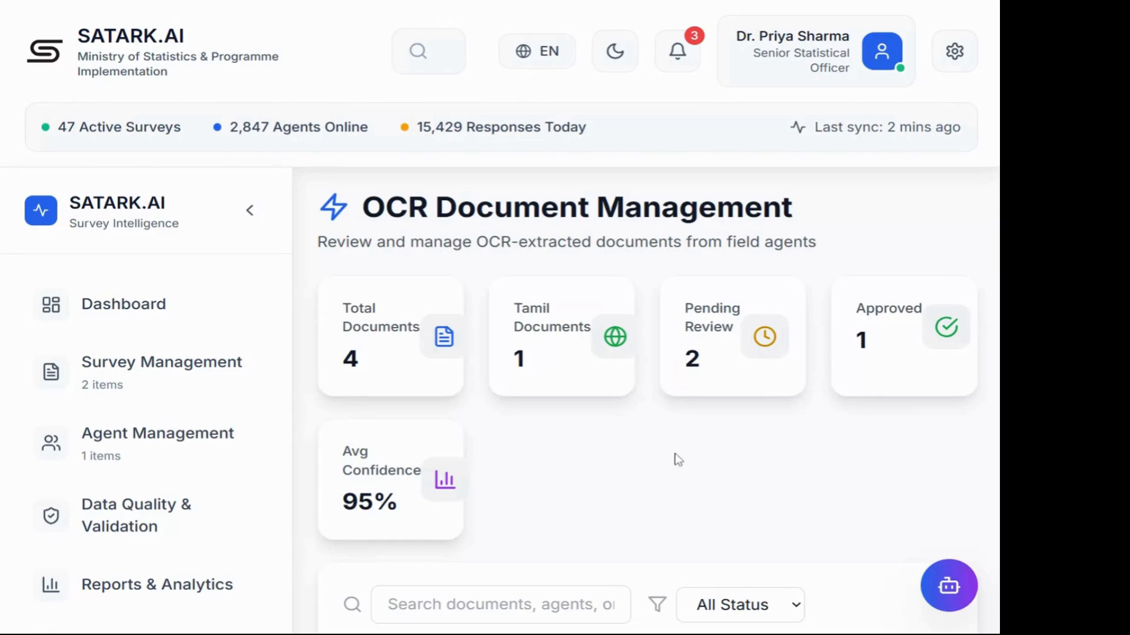
pyautogui.scroll(-10, 677, 459)
pyautogui.scroll(-3, 676, 458)
pyautogui.scroll(12, 677, 459)
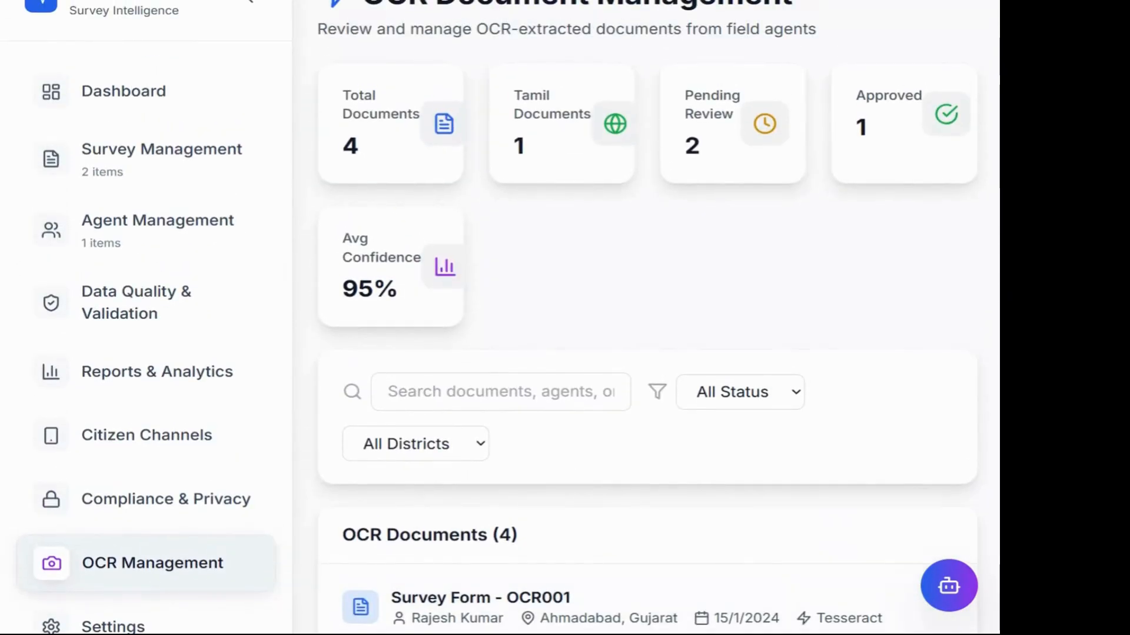
pyautogui.scroll(3, 647, 317)
pyautogui.scroll(-15, 647, 317)
pyautogui.scroll(15, 648, 318)
pyautogui.scroll(-15, 647, 318)
pyautogui.scroll(10, 647, 317)
pyautogui.scroll(10, 647, 318)
pyautogui.scroll(-15, 647, 318)
pyautogui.scroll(12, 647, 318)
pyautogui.scroll(-12, 647, 318)
pyautogui.scroll(5, 647, 318)
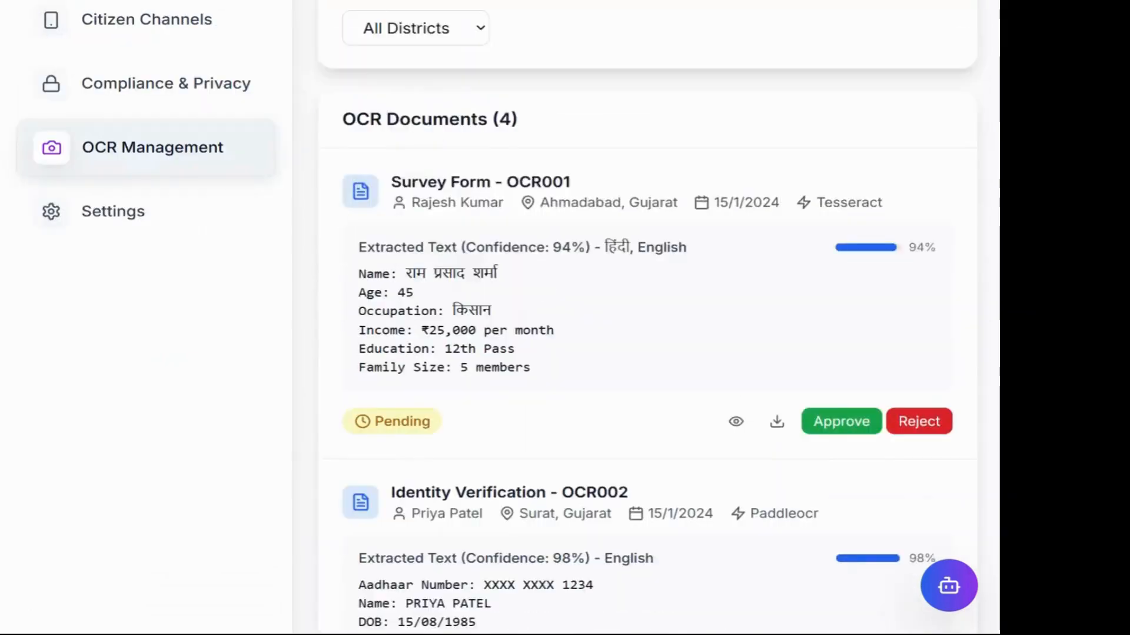
pyautogui.scroll(1, 862, 429)
pyautogui.click(738, 472)
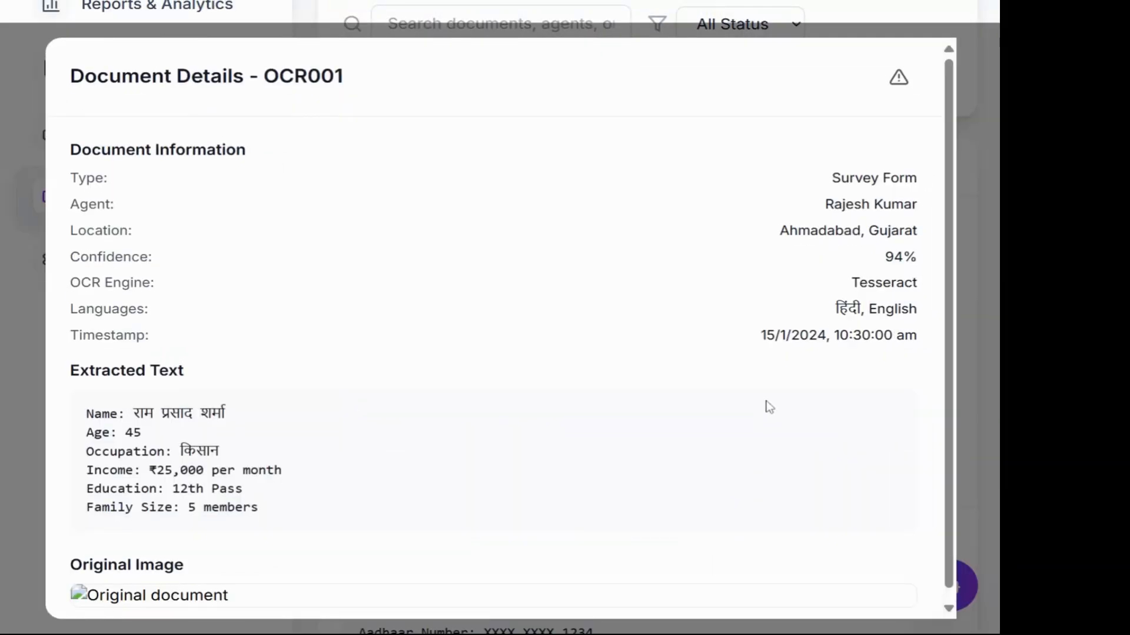
pyautogui.scroll(-4, 769, 407)
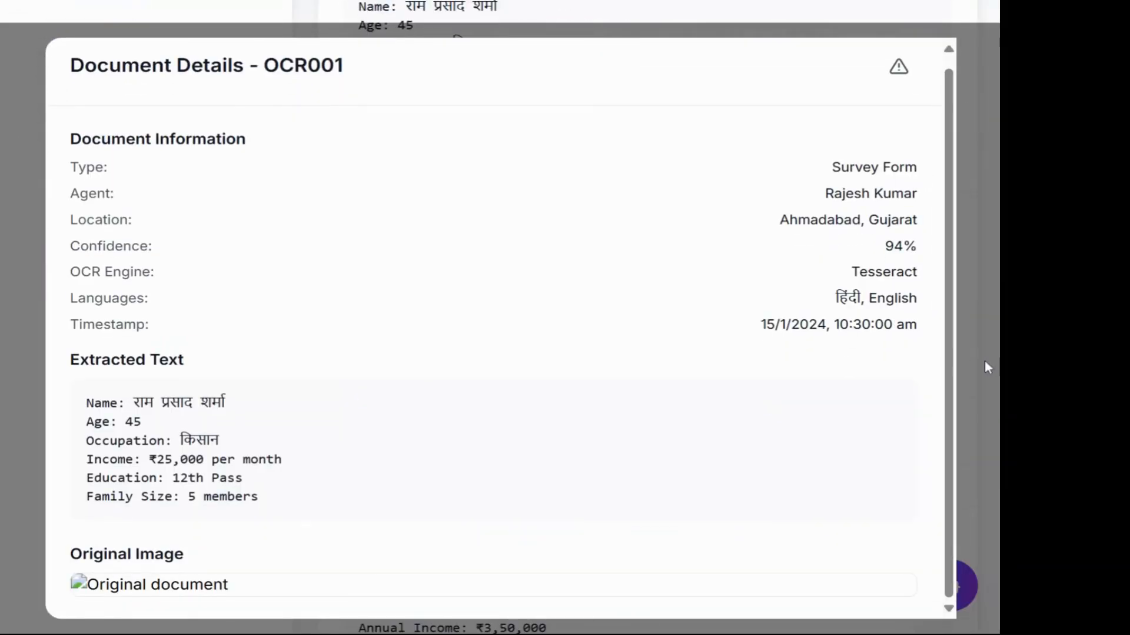
pyautogui.click(890, 65)
pyautogui.scroll(10, 613, 252)
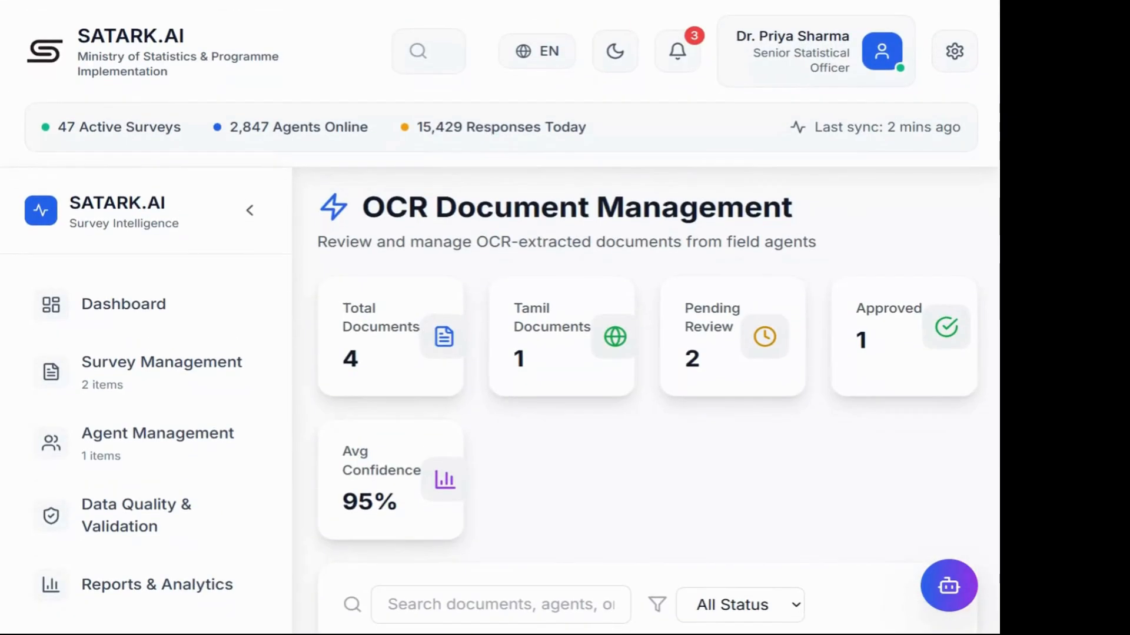
pyautogui.scroll(-9, 123, 523)
# Step: View the Settings page, then return to the Welcome dashboard with 47 active surveys
pyautogui.click(90, 316)
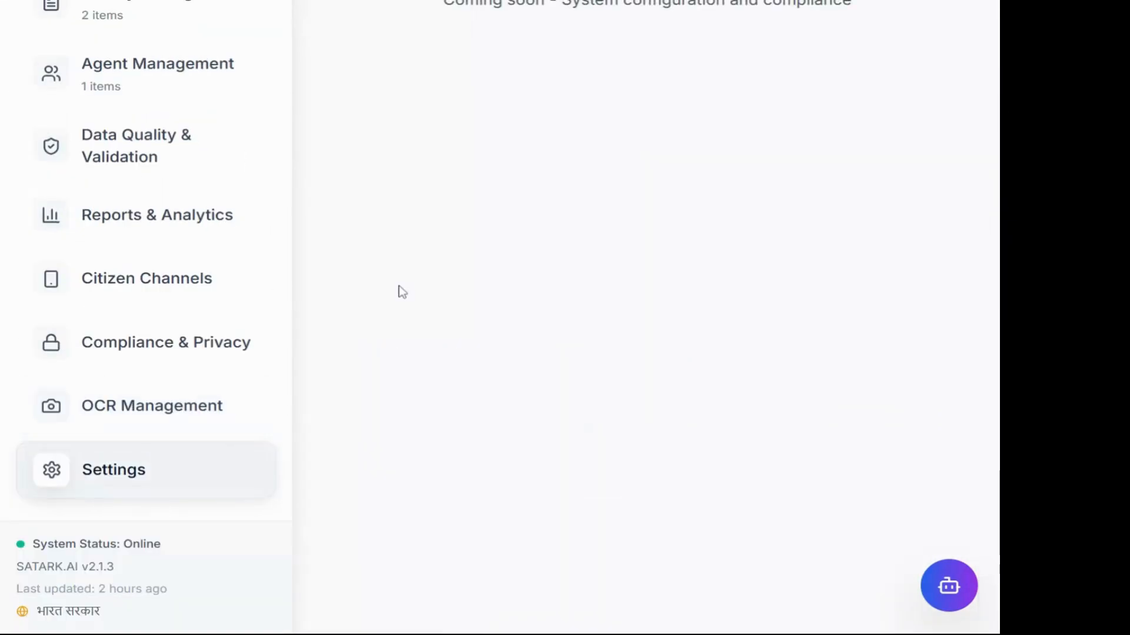
pyautogui.click(139, 285)
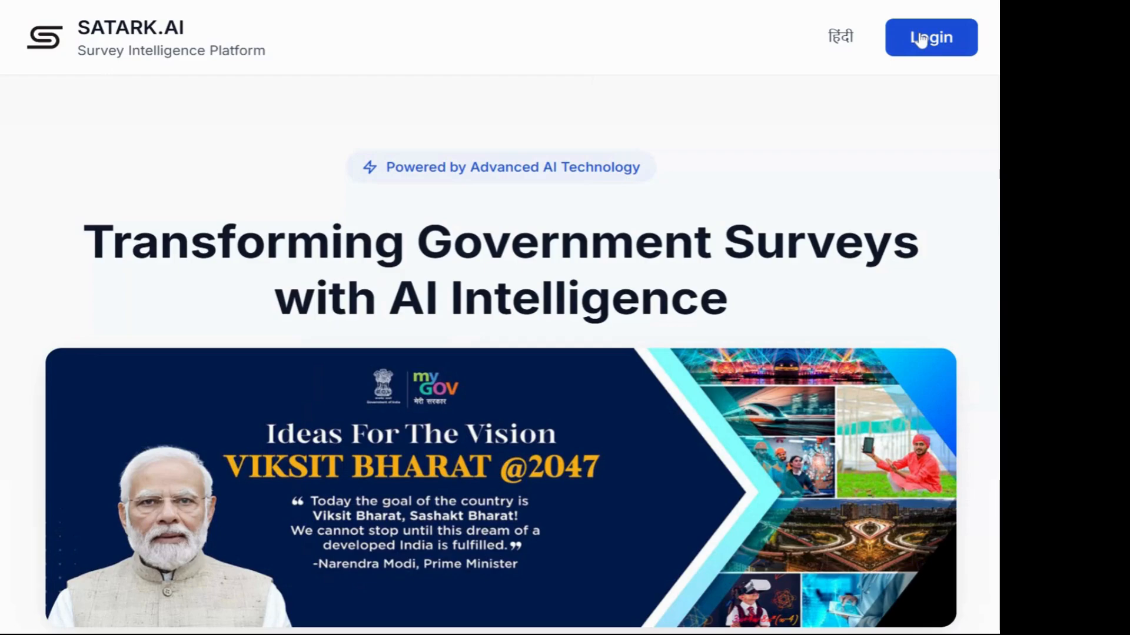
# Step: Open the login portal and select the Field Agent role
pyautogui.click(921, 40)
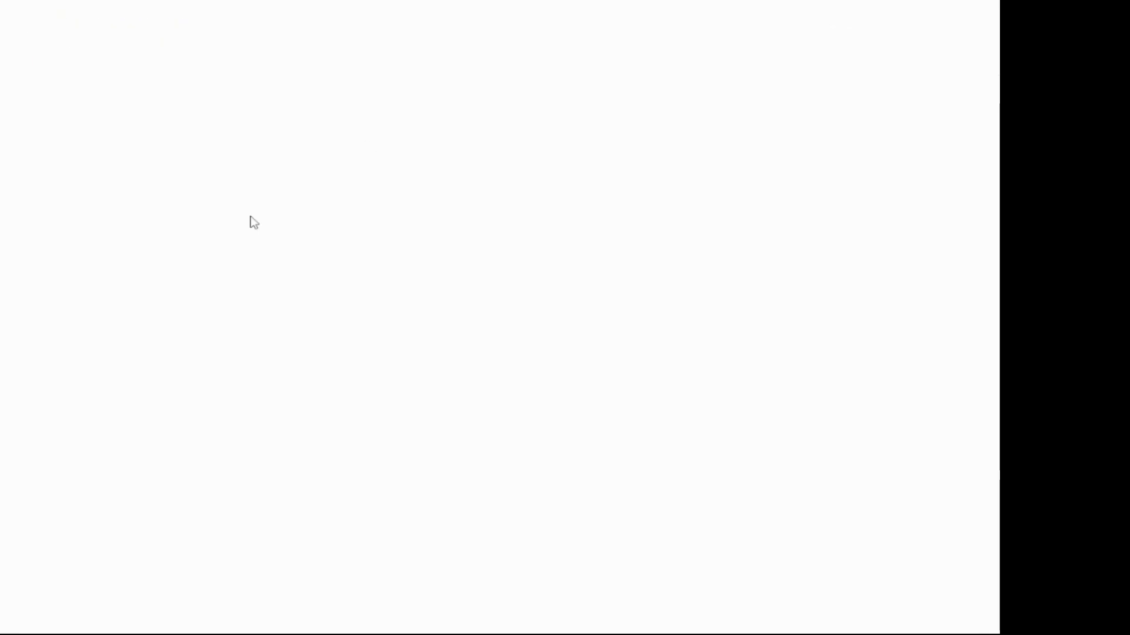
pyautogui.click(429, 343)
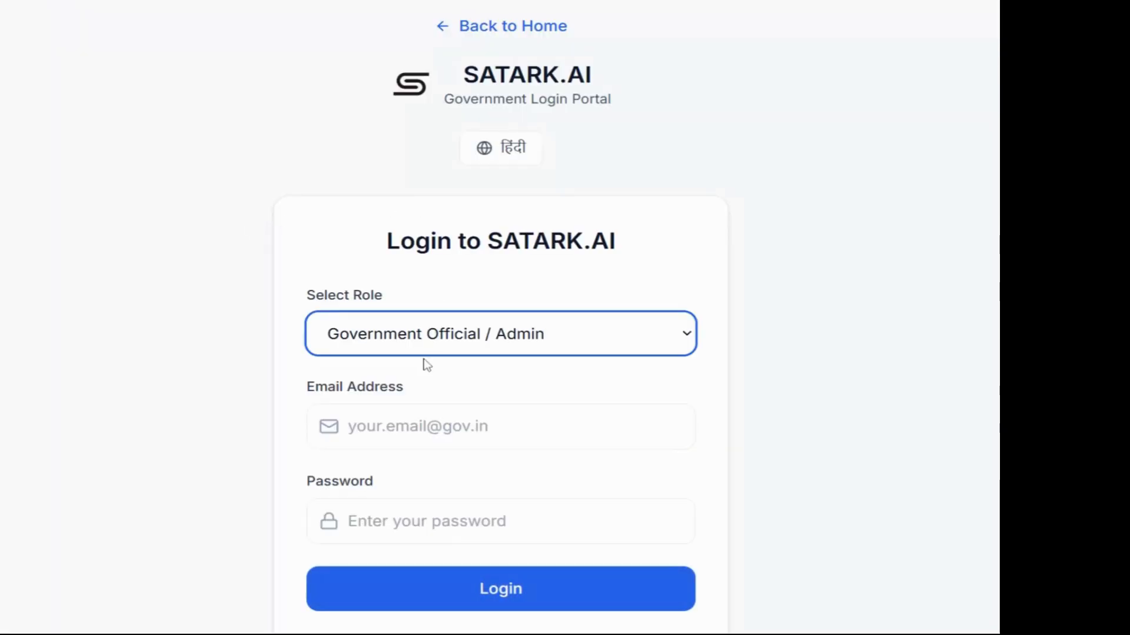
pyautogui.click(446, 436)
# Step: Enter the field agent's email and account password and sign in
pyautogui.click(446, 431)
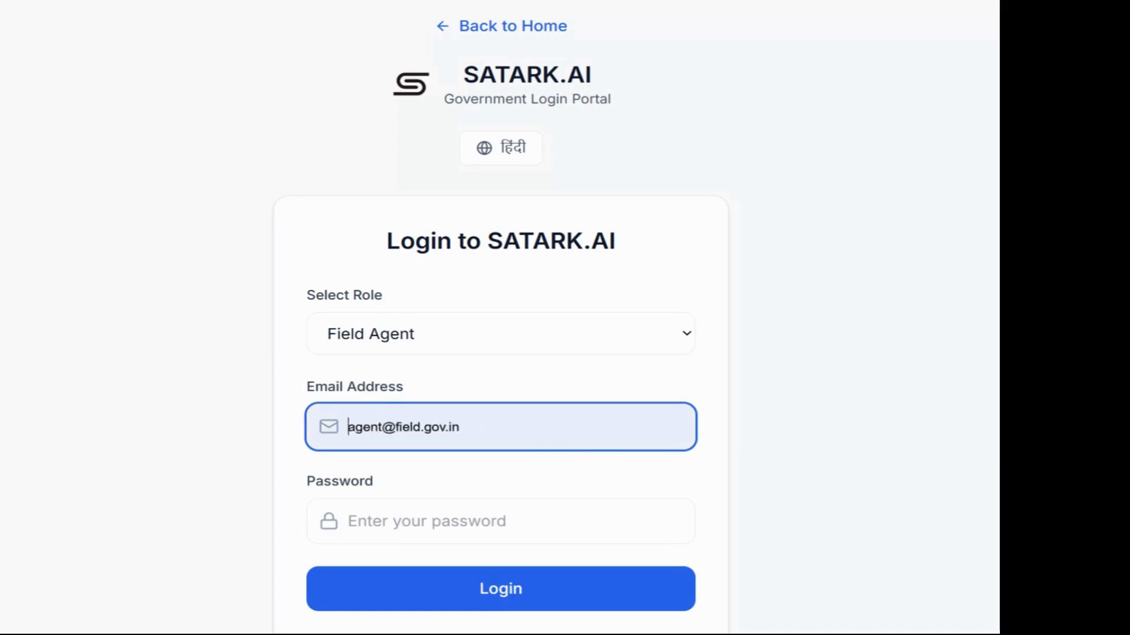
pyautogui.click(396, 519)
pyautogui.click(406, 521)
pyautogui.write('••••••')
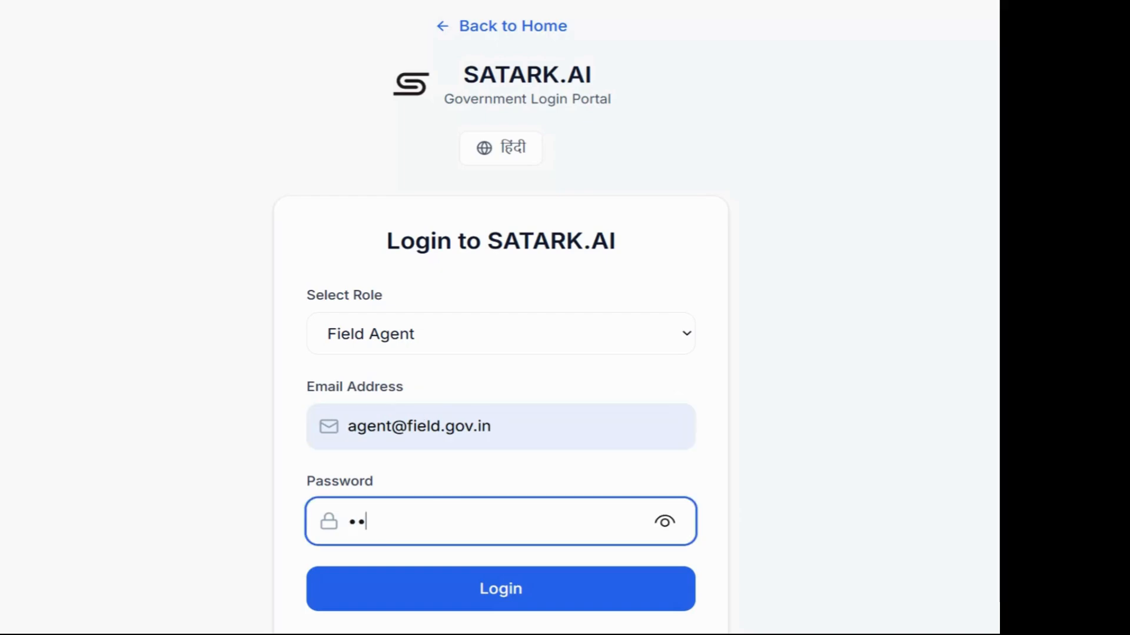
pyautogui.write('••••••')
pyautogui.click(467, 602)
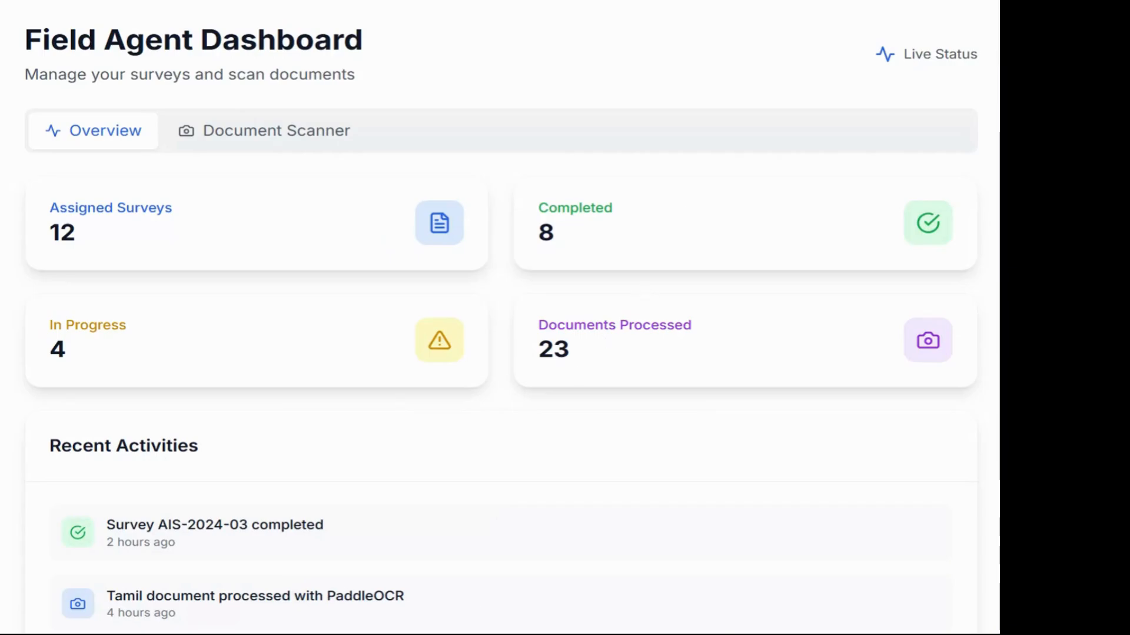
# Step: Switch to the Document Scanner with Tesseract engine and English and Hindi languages
pyautogui.scroll(-2, 436, 184)
pyautogui.scroll(2, 436, 184)
pyautogui.click(255, 147)
# Step: Upload a photo for Tesseract OCR, producing a 39% confidence, 108-character result
pyautogui.scroll(-5, 316, 273)
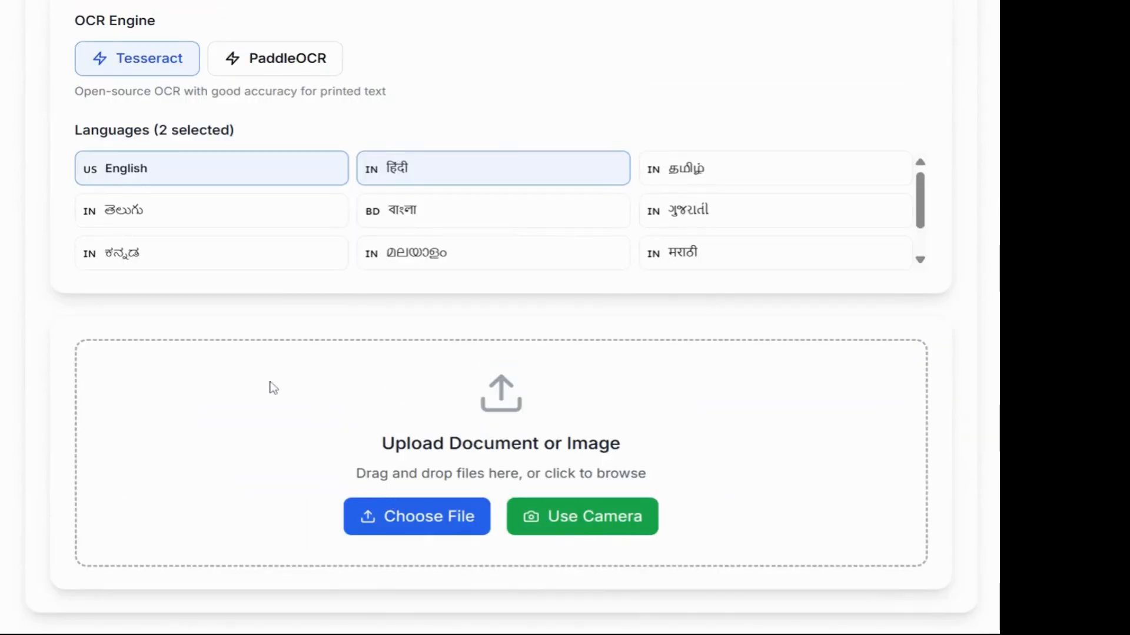
pyautogui.scroll(5, 269, 386)
pyautogui.scroll(-5, 515, 324)
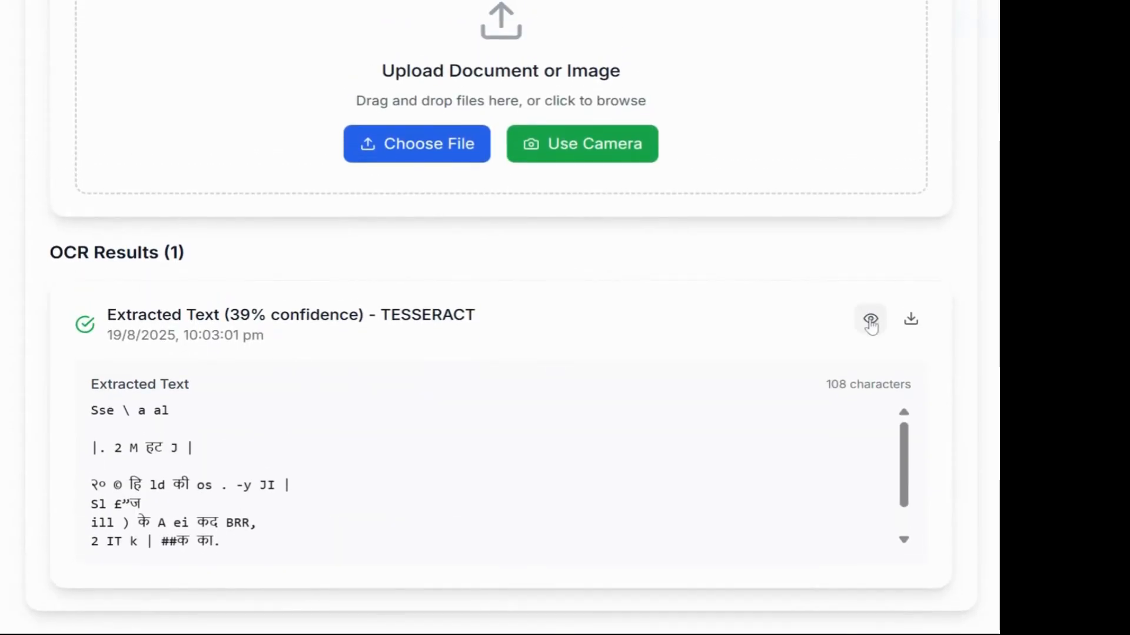
# Step: View the original image behind the extracted text, then close the preview
pyautogui.click(870, 319)
pyautogui.scroll(-3, 769, 337)
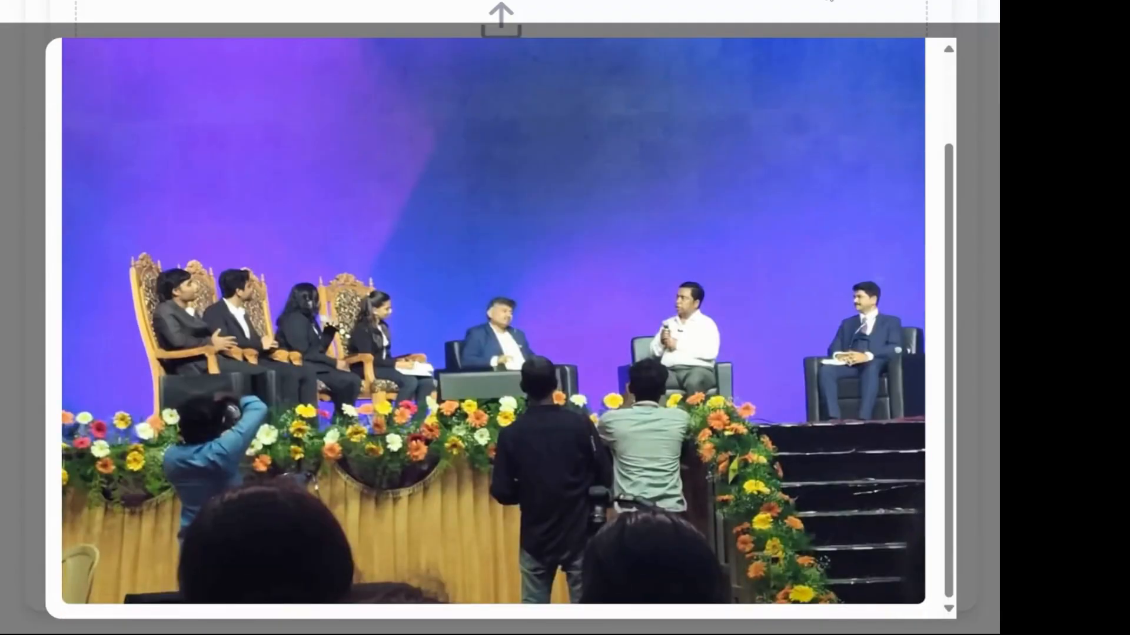
pyautogui.scroll(2, 839, 185)
pyautogui.click(906, 69)
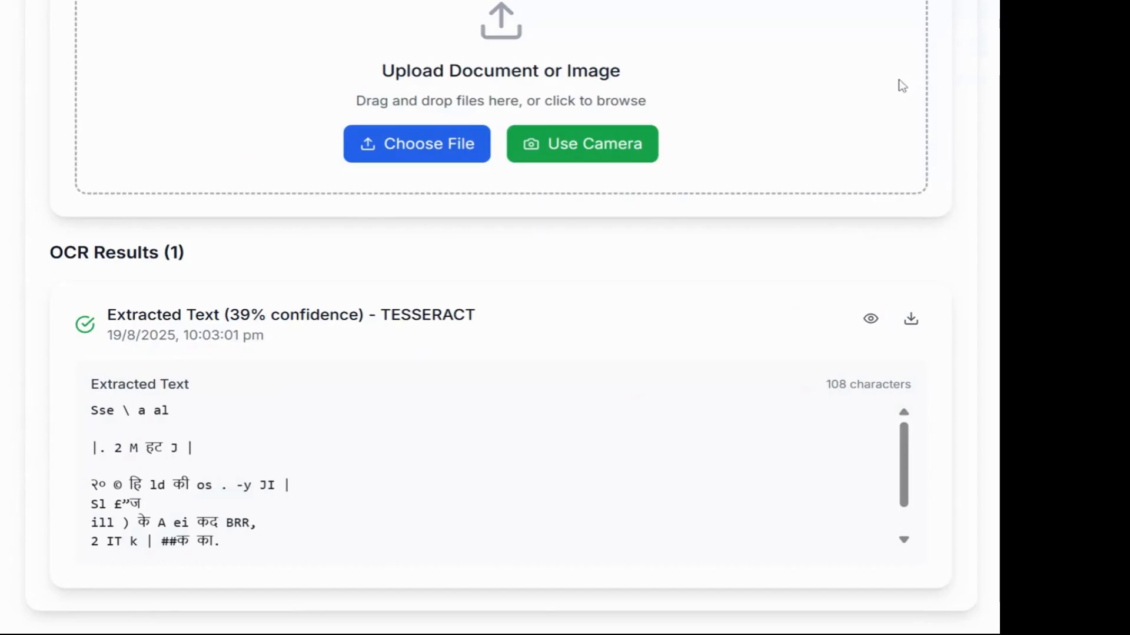
pyautogui.scroll(5, 419, 293)
pyautogui.scroll(2, 419, 293)
pyautogui.scroll(4, 559, 392)
pyautogui.scroll(-2, 562, 394)
pyautogui.scroll(-5, 562, 394)
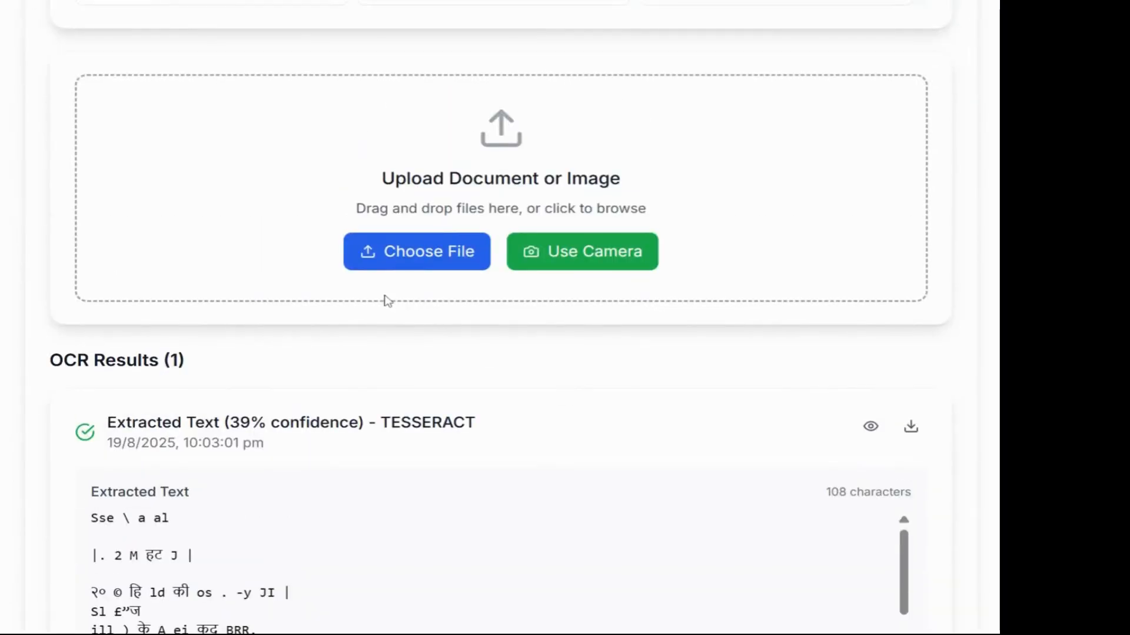
# Step: Scan a second image with Tesseract, adding a 55% confidence, 153-character result
pyautogui.click(461, 257)
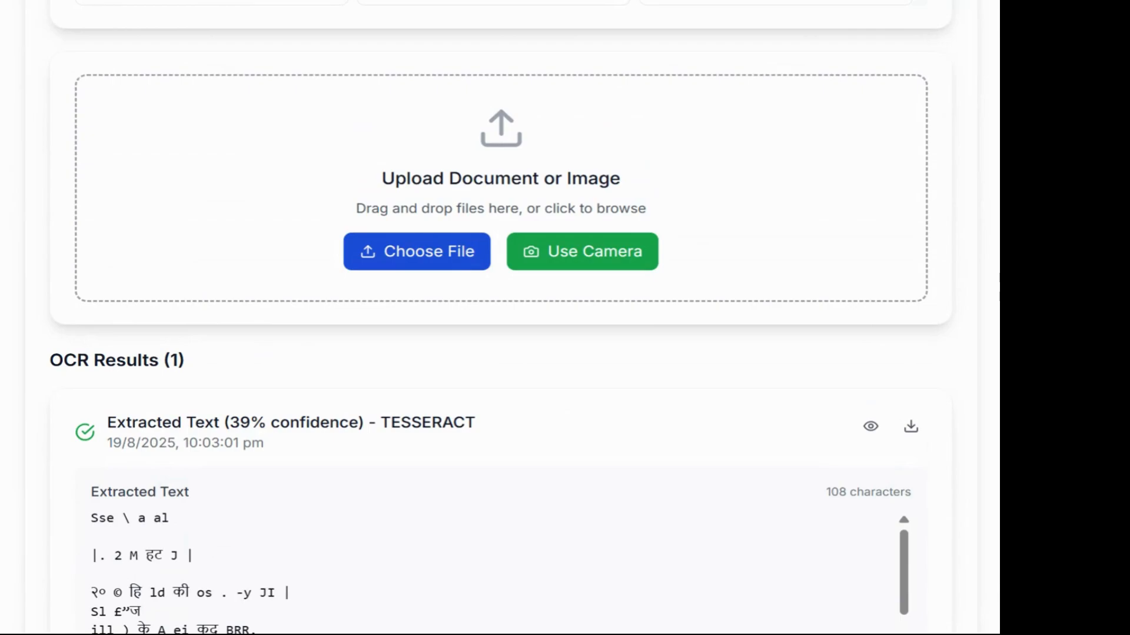
pyautogui.click(602, 418)
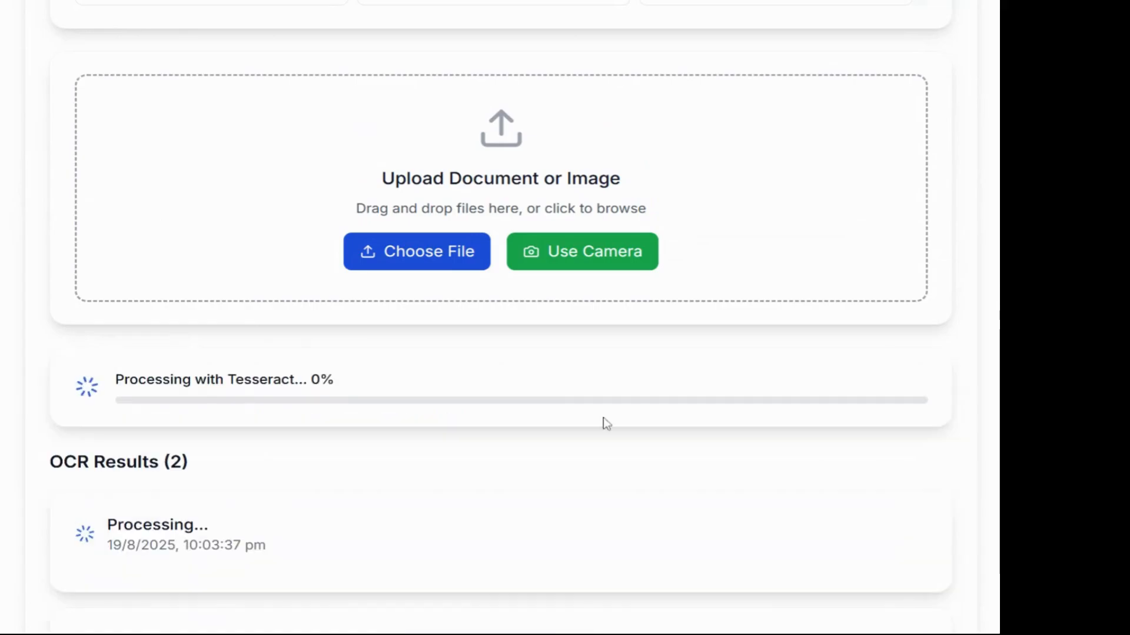
pyautogui.scroll(4, 599, 474)
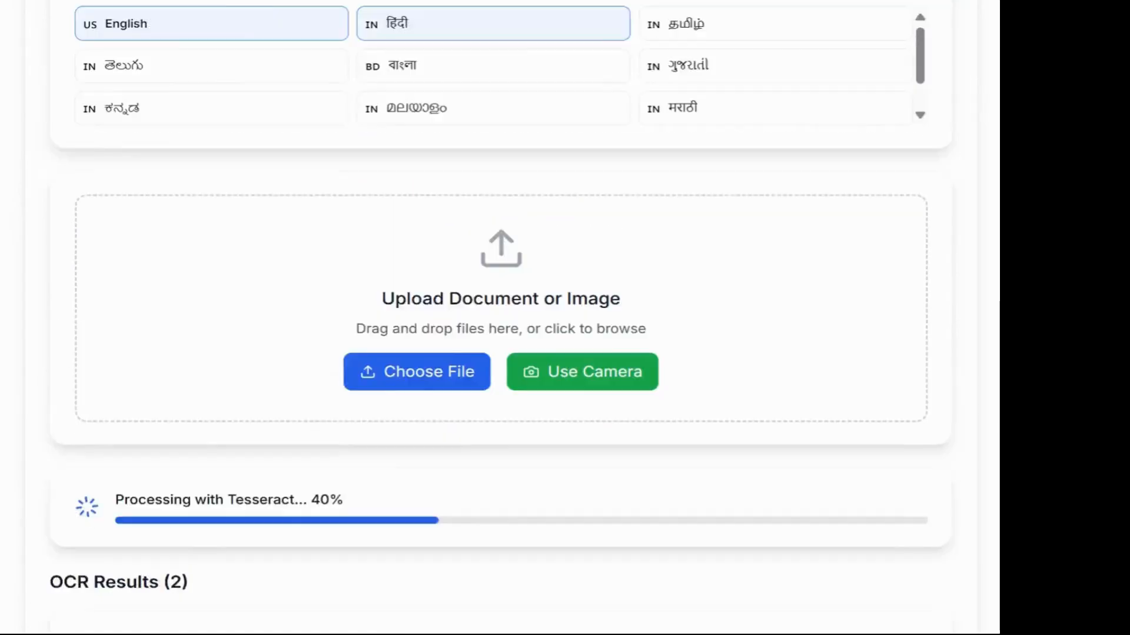
pyautogui.scroll(-3, 646, 369)
pyautogui.scroll(-6, 641, 369)
pyautogui.scroll(2, 640, 368)
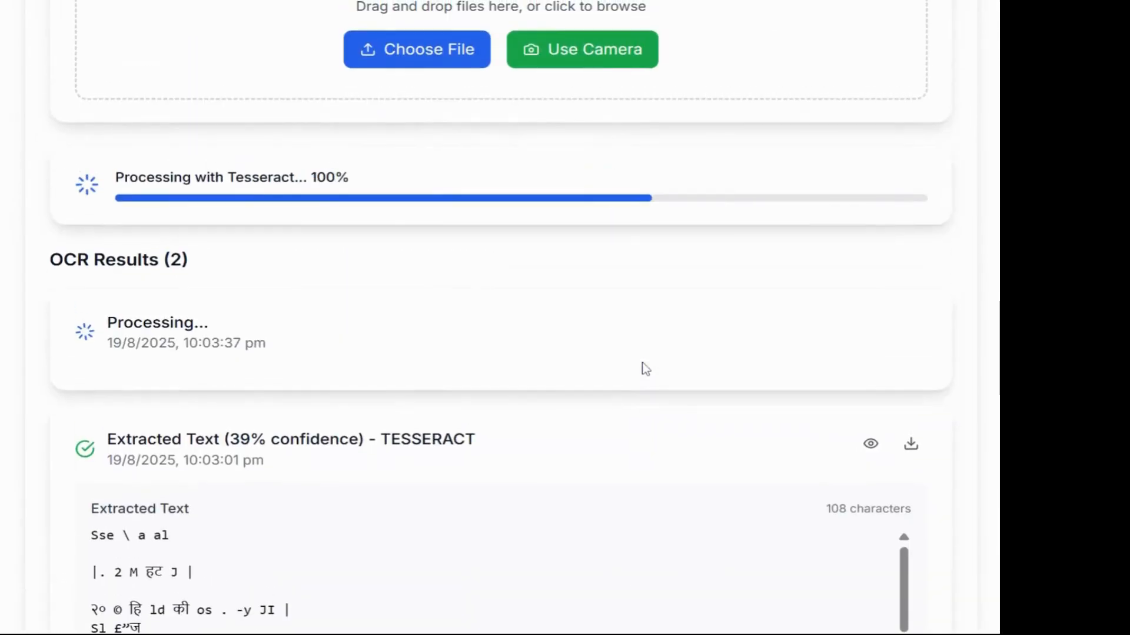
pyautogui.scroll(1, 640, 368)
pyautogui.scroll(10, 486, 299)
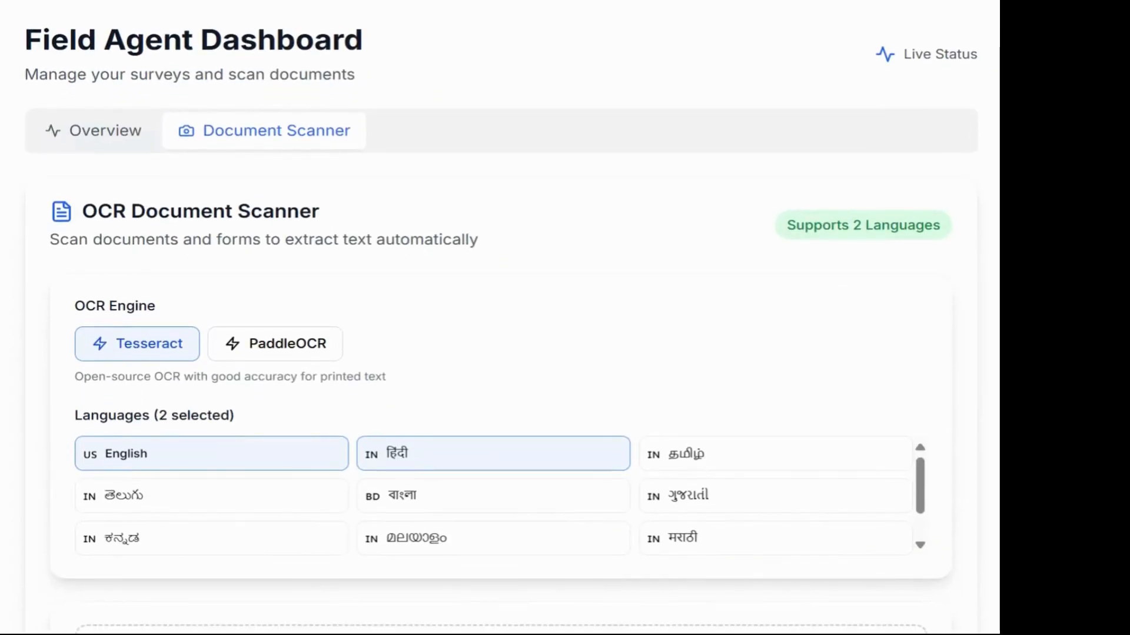
# Step: Return to the Overview showing 12 assigned, 8 completed and 4 in-progress surveys
pyautogui.click(79, 141)
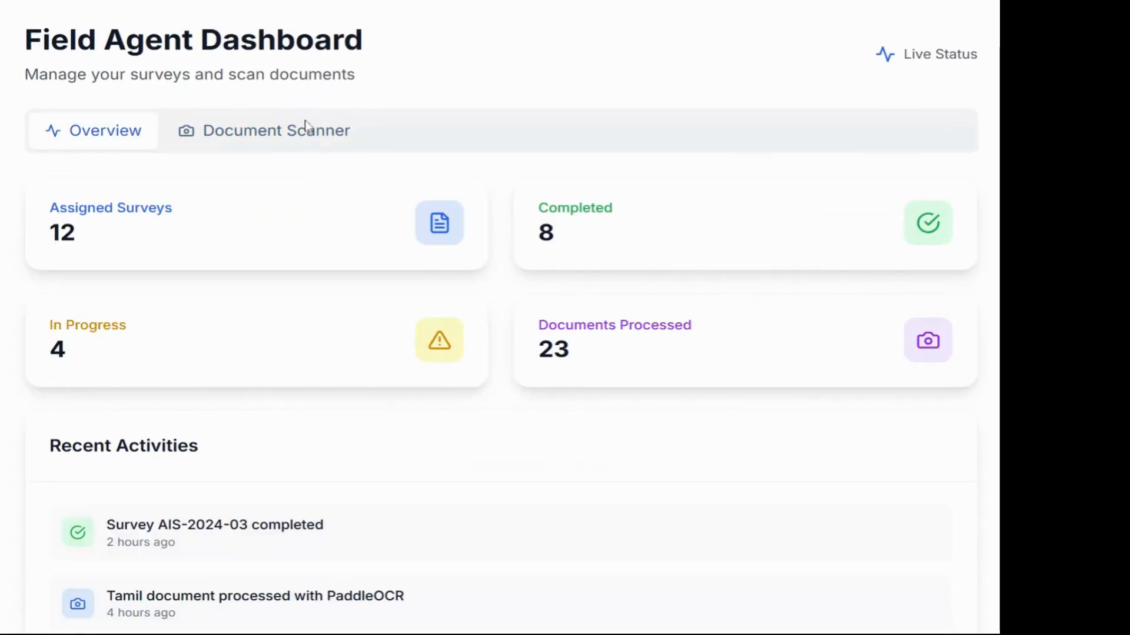
pyautogui.scroll(-3, 469, 330)
pyautogui.scroll(1, 473, 333)
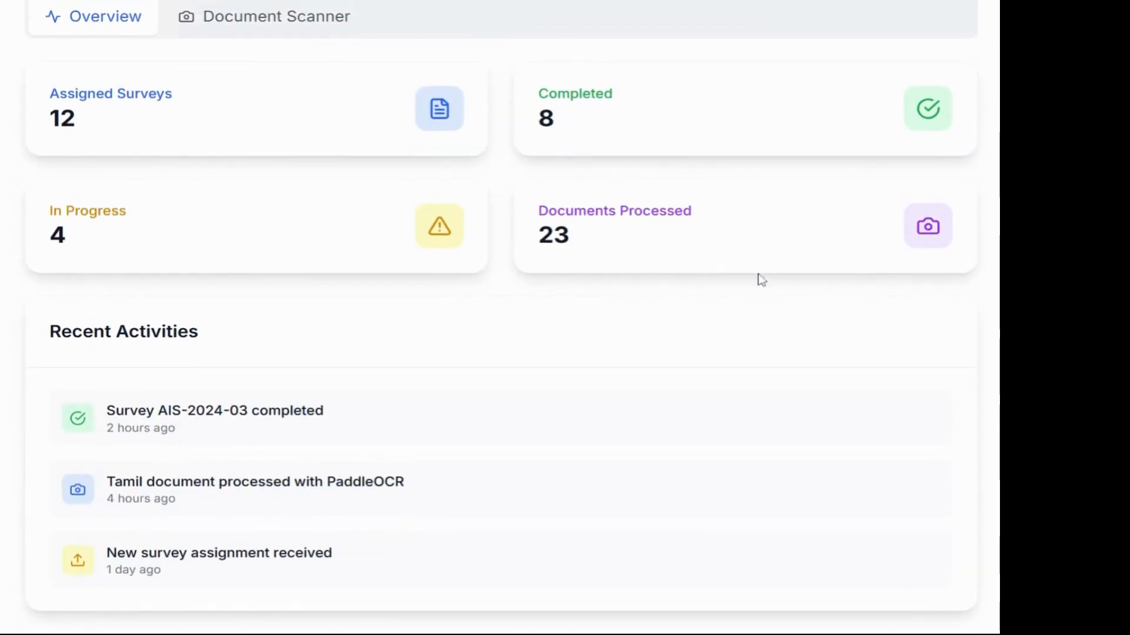
pyautogui.scroll(2, 572, 330)
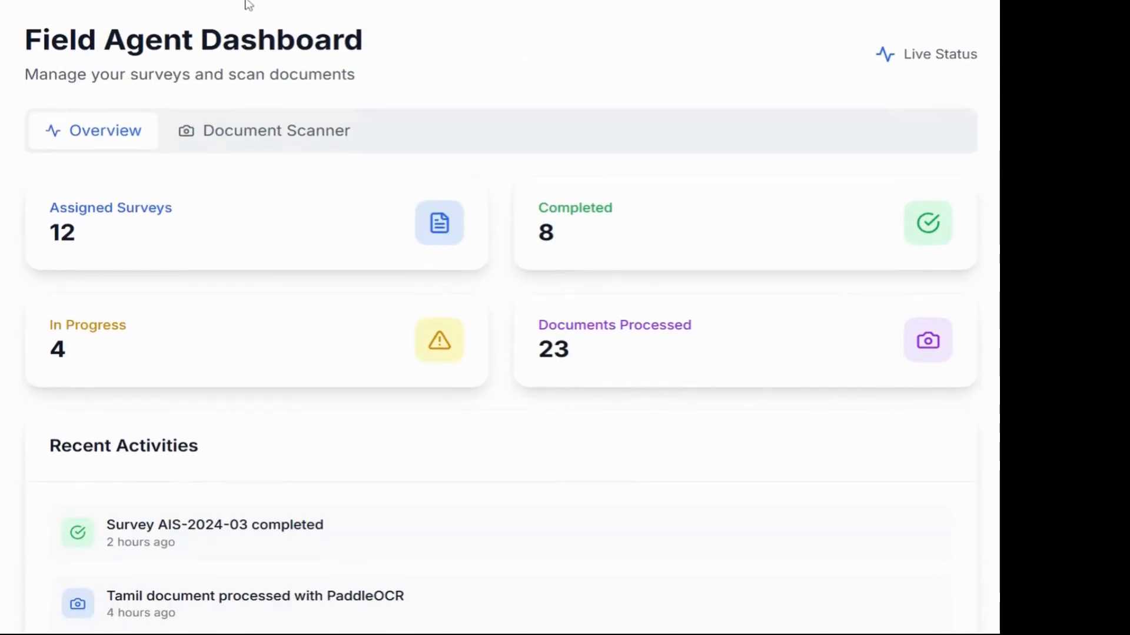